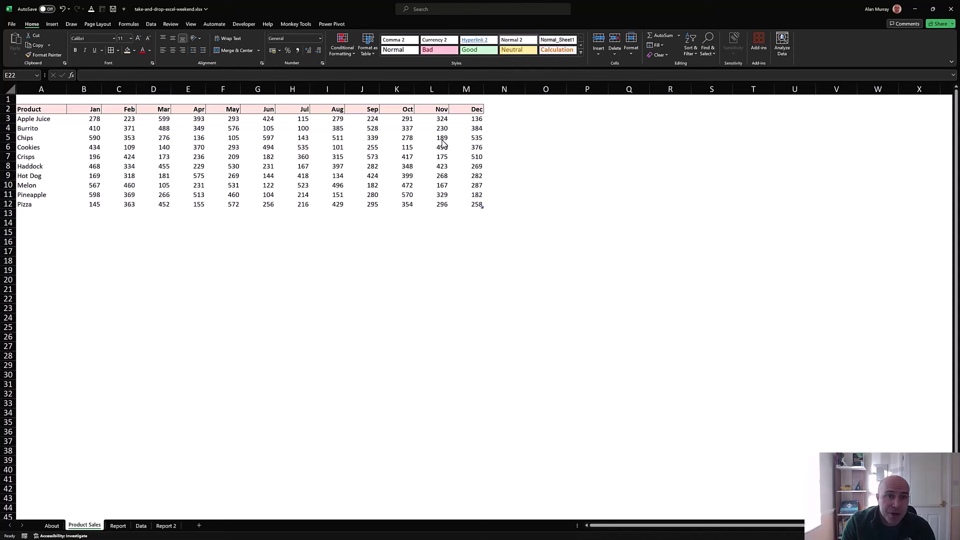
# Check the name of the product sales table in its table design properties.
pyautogui.click(262, 139)
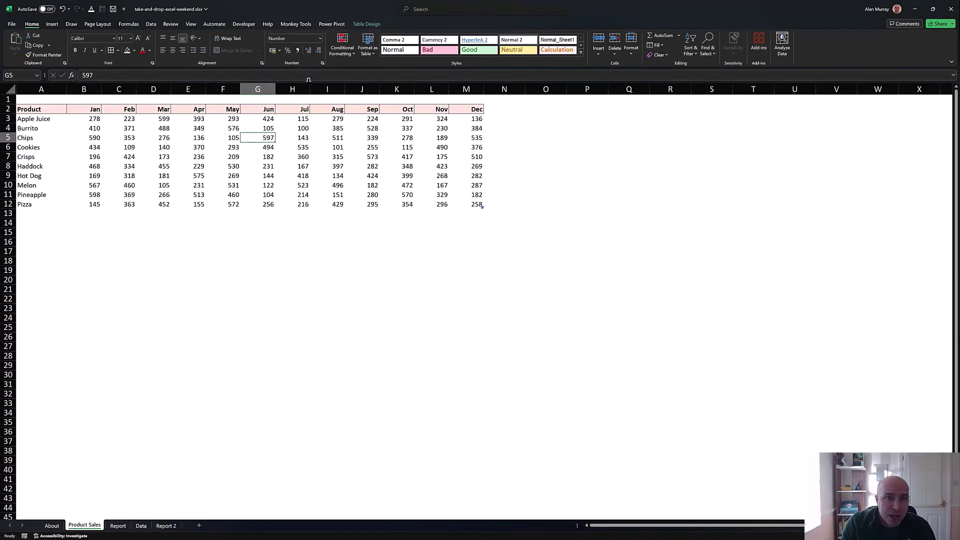
pyautogui.click(366, 25)
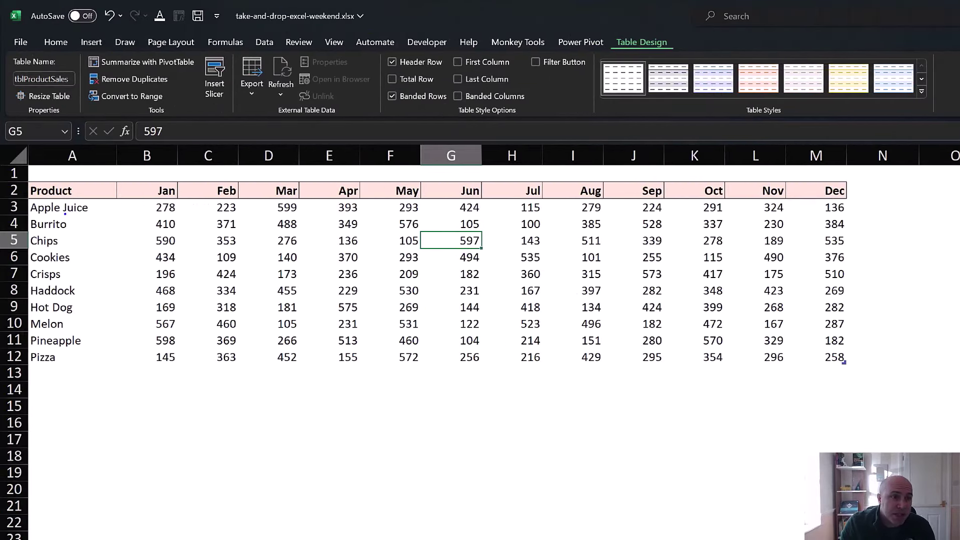
pyautogui.moveTo(111, 223); pyautogui.dragTo(91, 122)
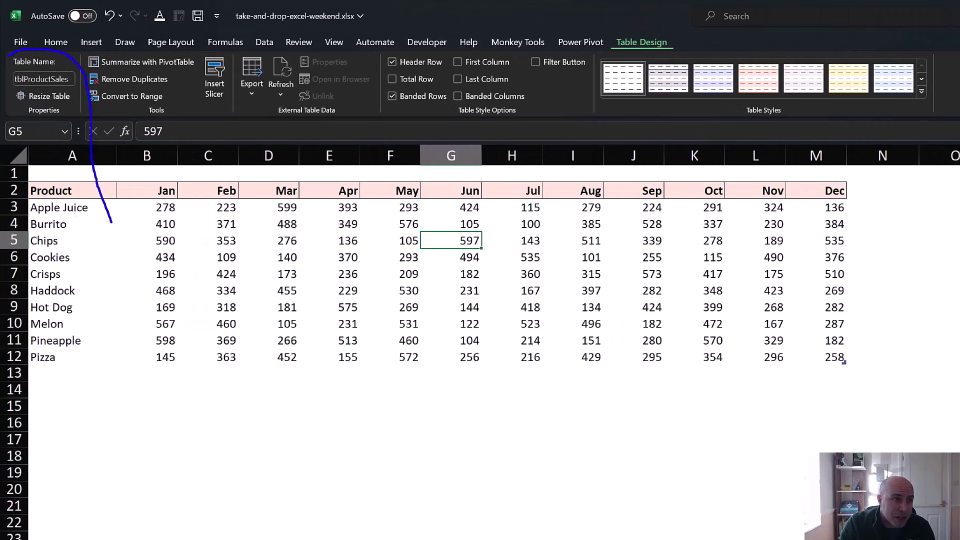
pyautogui.moveTo(20, 114); pyautogui.dragTo(84, 99)
pyautogui.press('Escape')
pyautogui.moveTo(116, 229)
pyautogui.mouseDown()
pyautogui.moveTo(90, 91)
pyautogui.moveTo(59, 52)
pyautogui.moveTo(1, 59)
pyautogui.moveTo(38, 109)
pyautogui.moveTo(89, 97)
pyautogui.mouseUp()
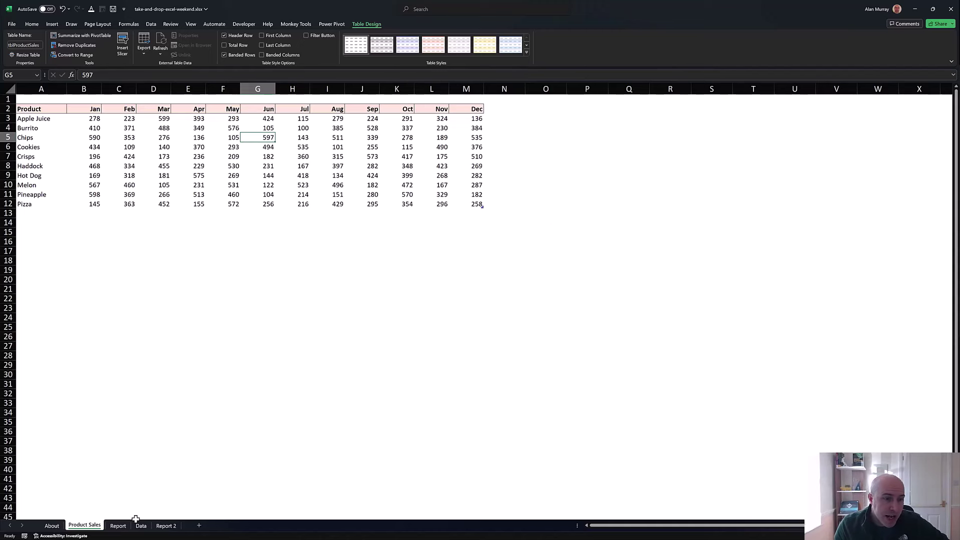
# Compare the empty Product column on the Report sheet with the source Product column on the Product Sales sheet.
pyautogui.click(122, 528)
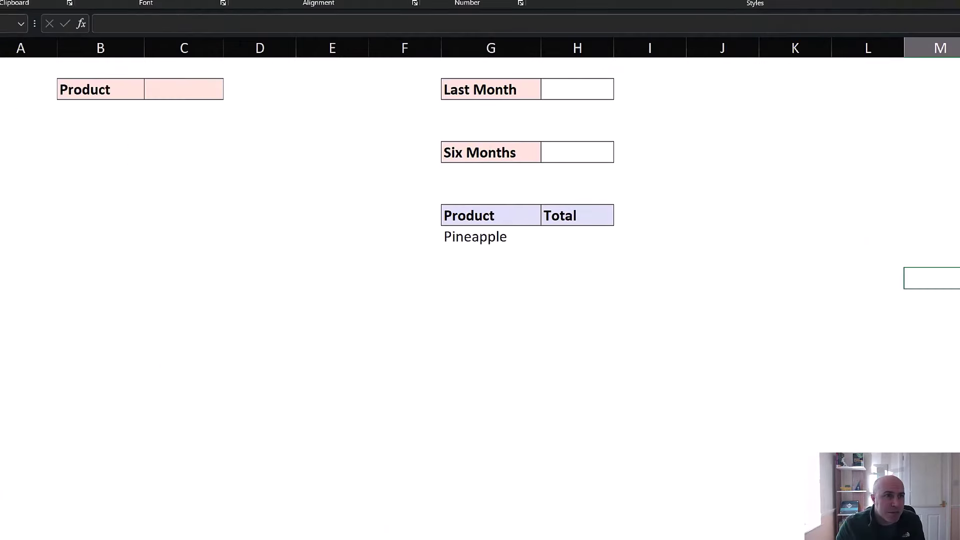
pyautogui.moveTo(100, 87)
pyautogui.mouseDown()
pyautogui.moveTo(173, 97)
pyautogui.moveTo(174, 288)
pyautogui.moveTo(86, 278)
pyautogui.moveTo(93, 91)
pyautogui.mouseUp()
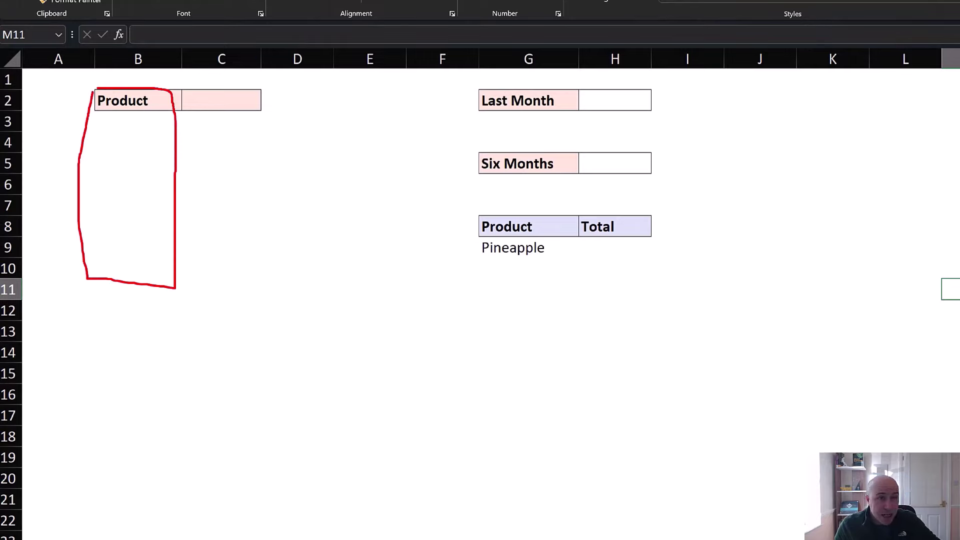
pyautogui.press('Escape')
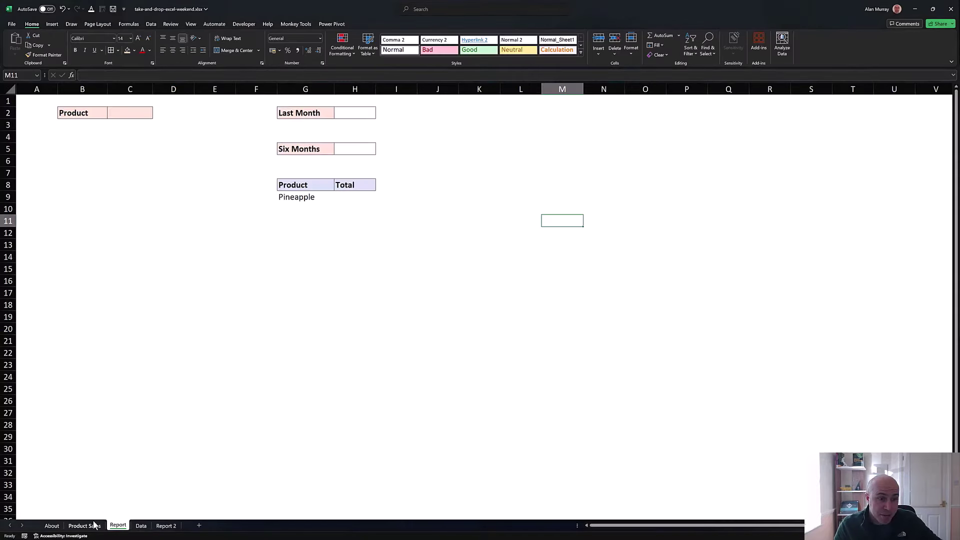
pyautogui.click(85, 525)
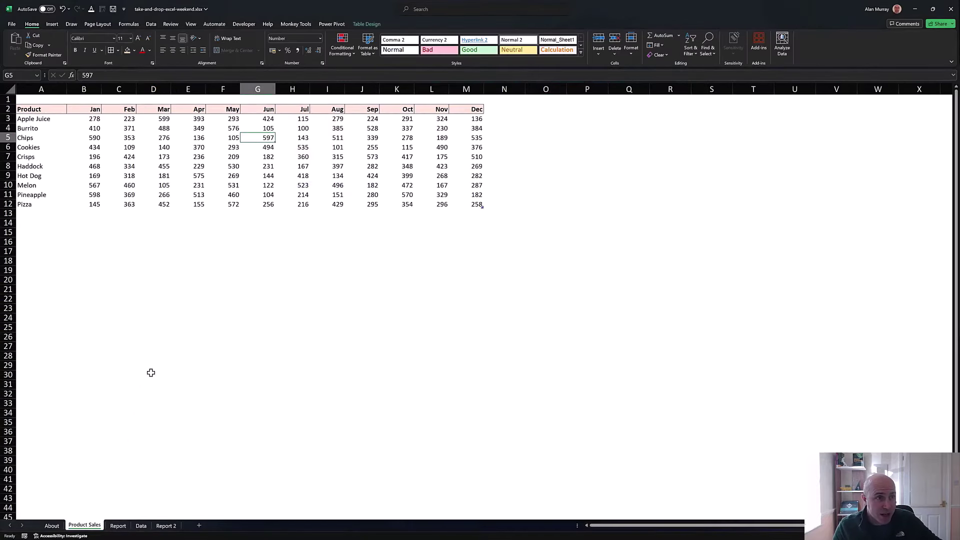
pyautogui.moveTo(55, 112); pyautogui.dragTo(50, 272)
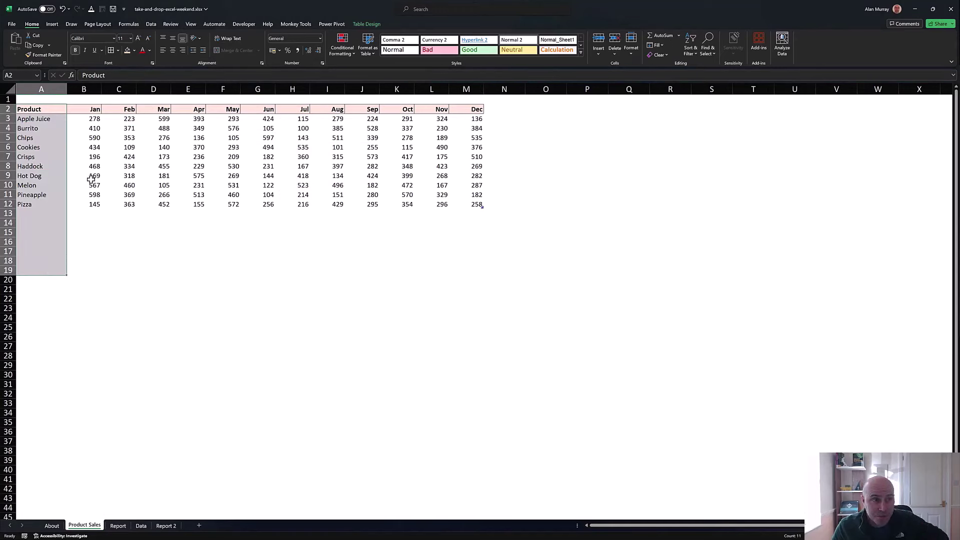
pyautogui.click(95, 230)
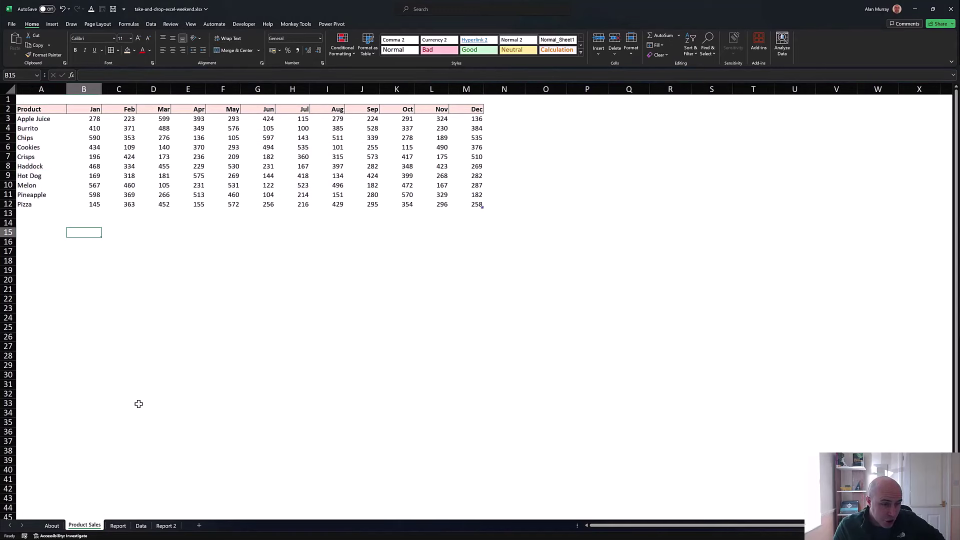
# Enter =TAKE(tblProductSales,,1) in cell B3 of the Report sheet to return the table's first column.
pyautogui.click(119, 525)
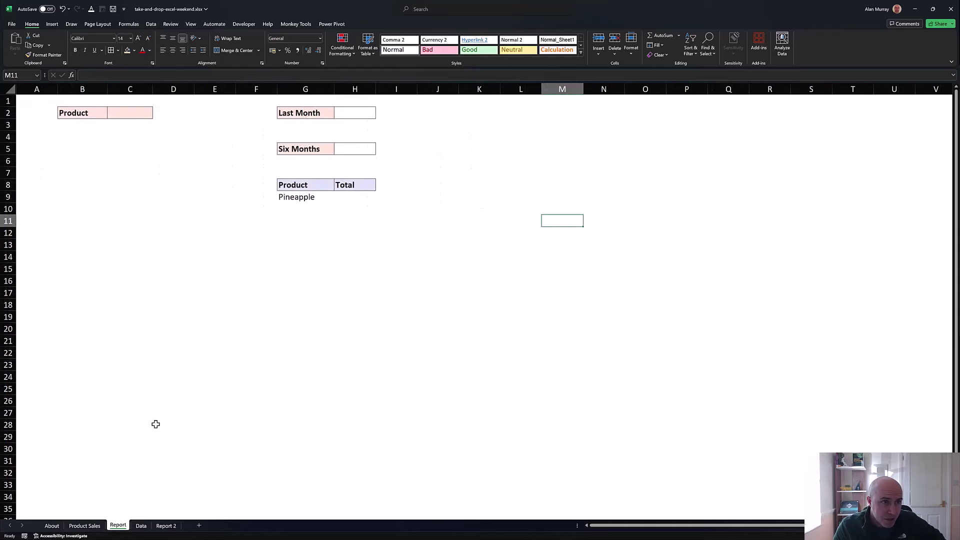
pyautogui.click(93, 128)
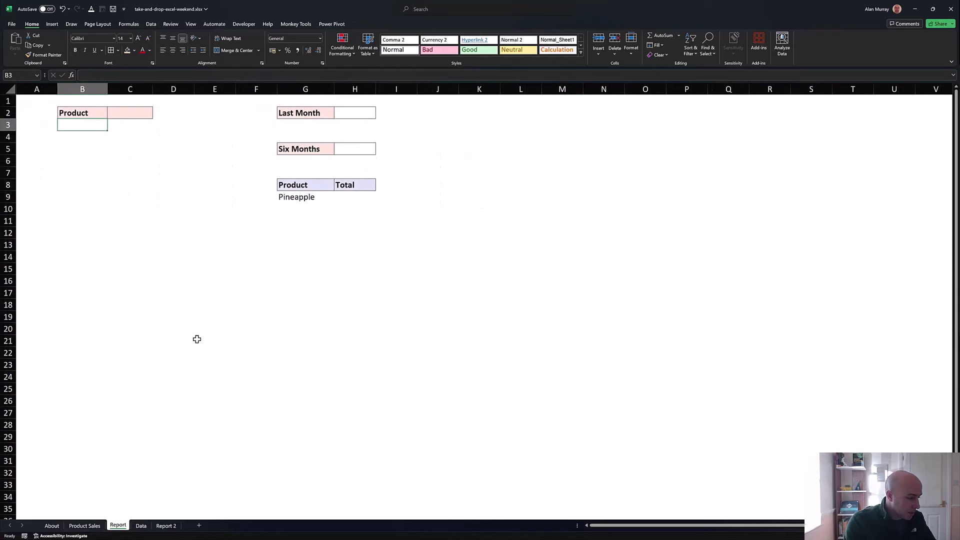
pyautogui.write('=take')
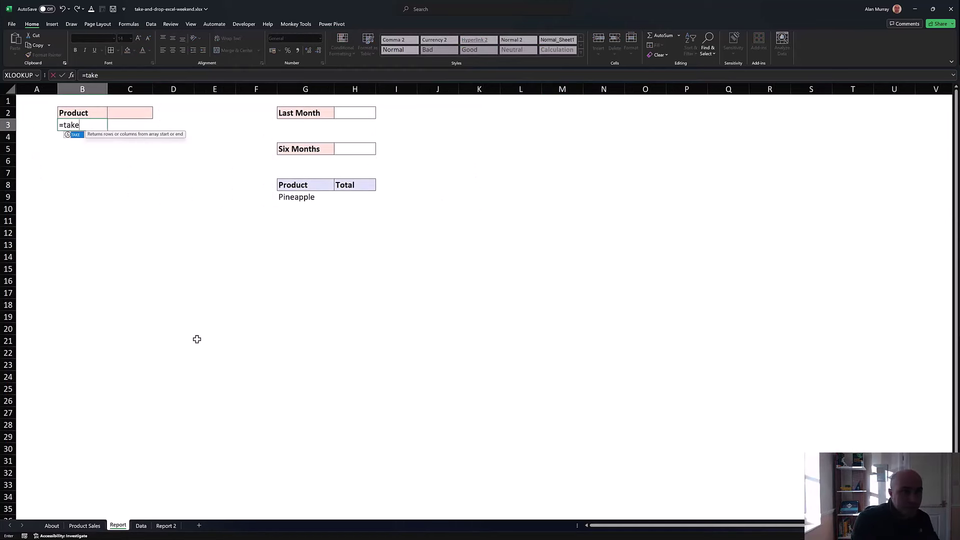
pyautogui.press('Tab')
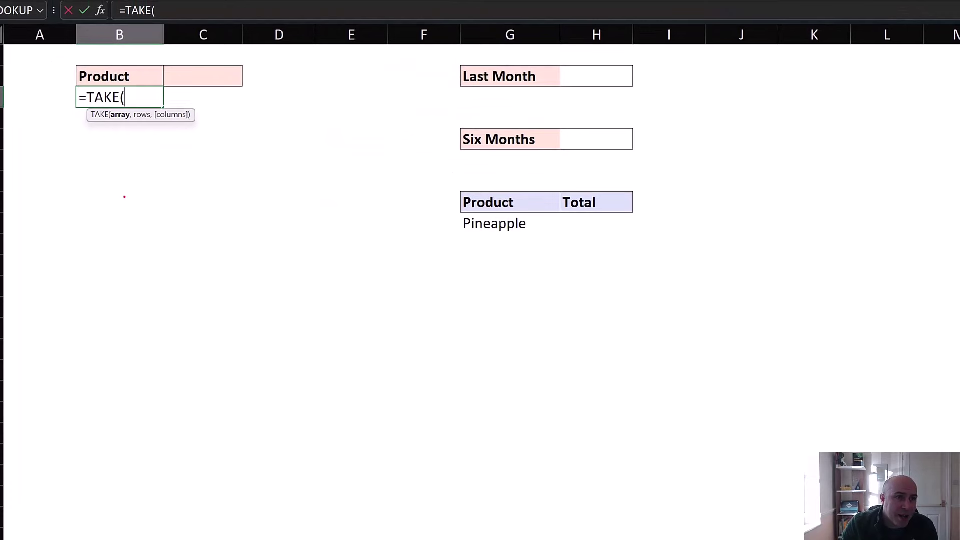
pyautogui.moveTo(128, 220)
pyautogui.mouseDown()
pyautogui.moveTo(127, 126)
pyautogui.moveTo(138, 132)
pyautogui.mouseUp()
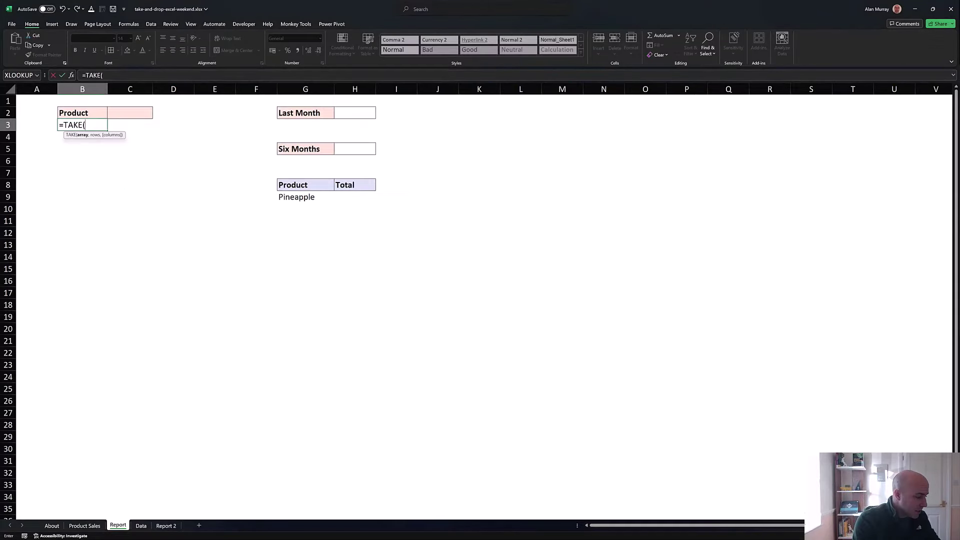
pyautogui.write('tbl')
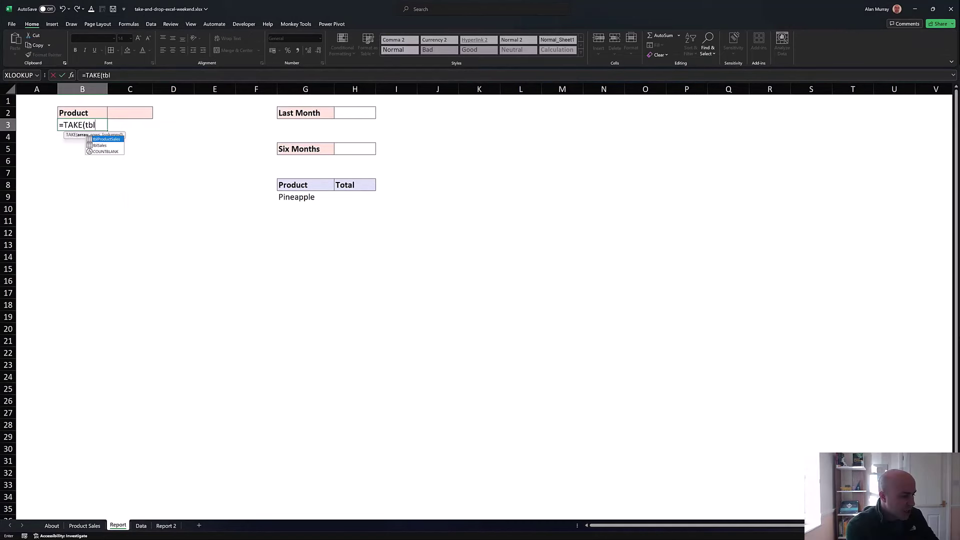
pyautogui.press('Tab')
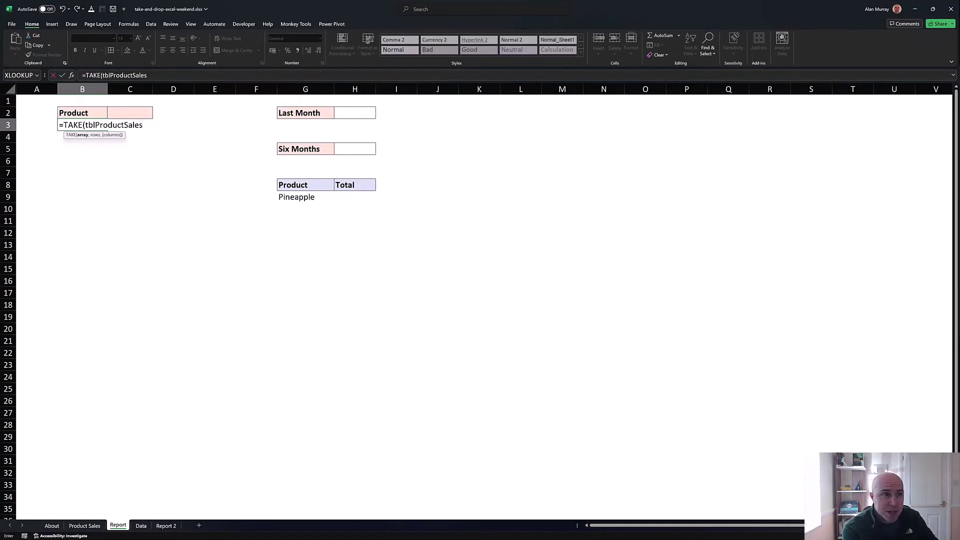
pyautogui.write(',')
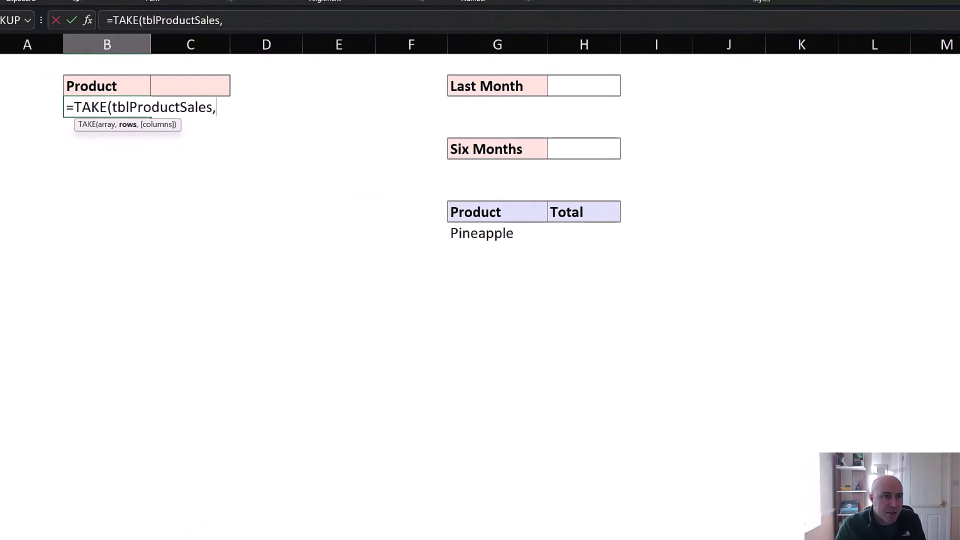
pyautogui.moveTo(136, 223)
pyautogui.mouseDown()
pyautogui.moveTo(130, 142)
pyautogui.moveTo(148, 131)
pyautogui.mouseUp()
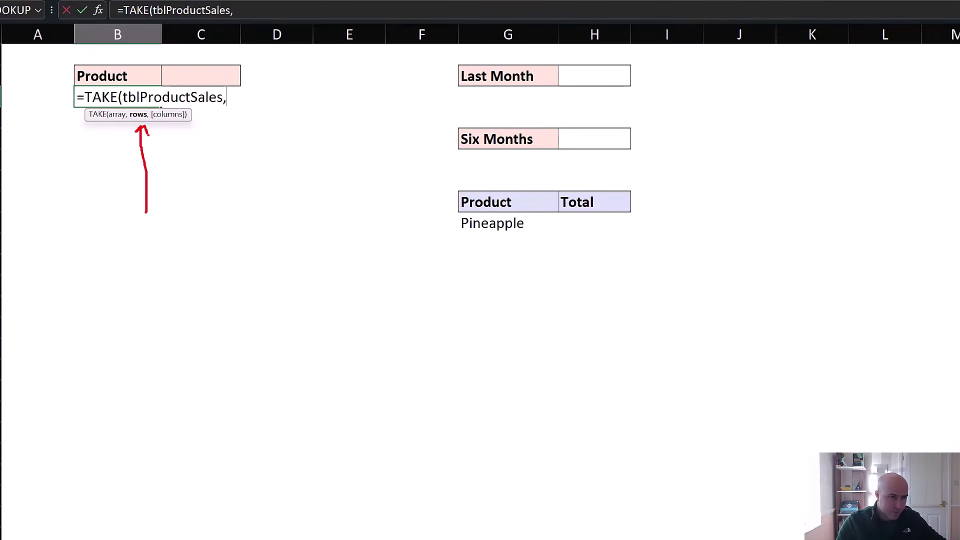
pyautogui.press('Escape')
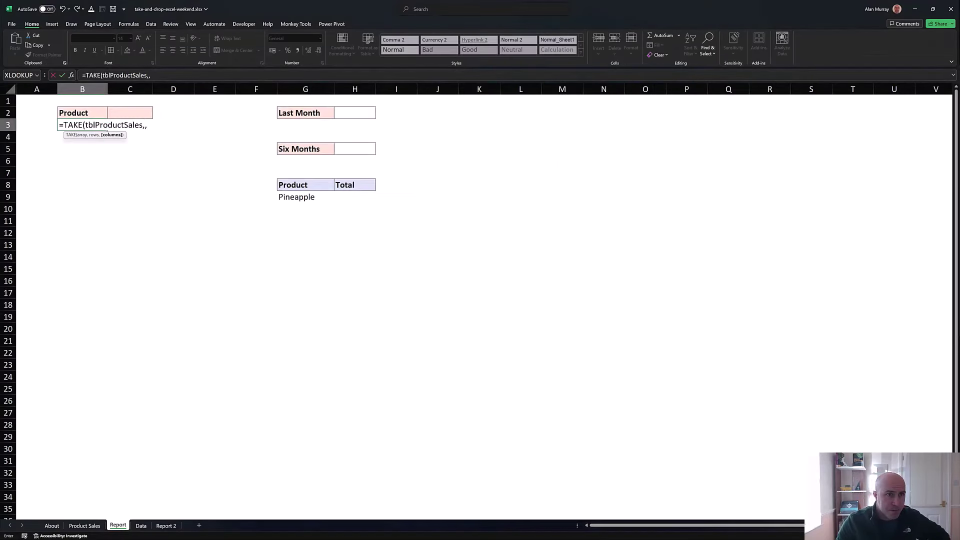
pyautogui.write('1')
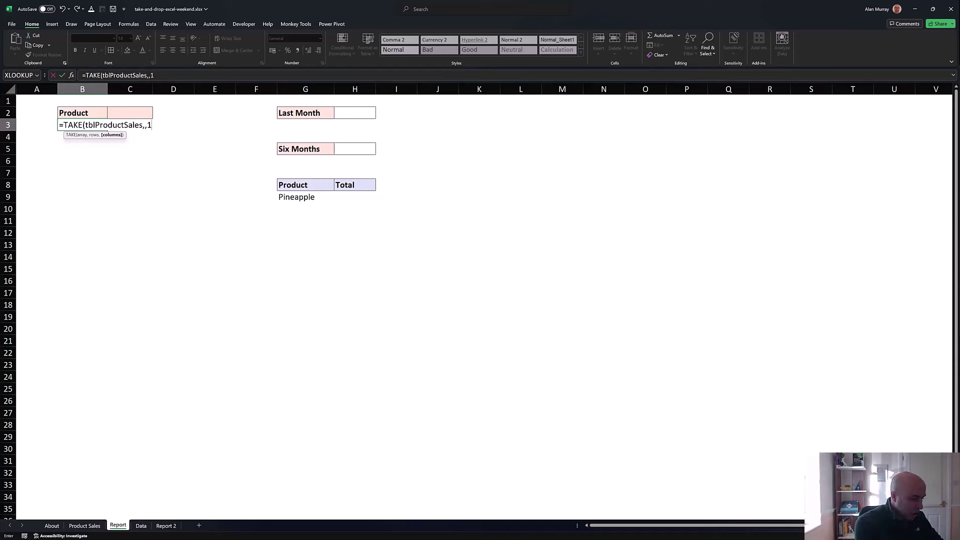
pyautogui.write(')')
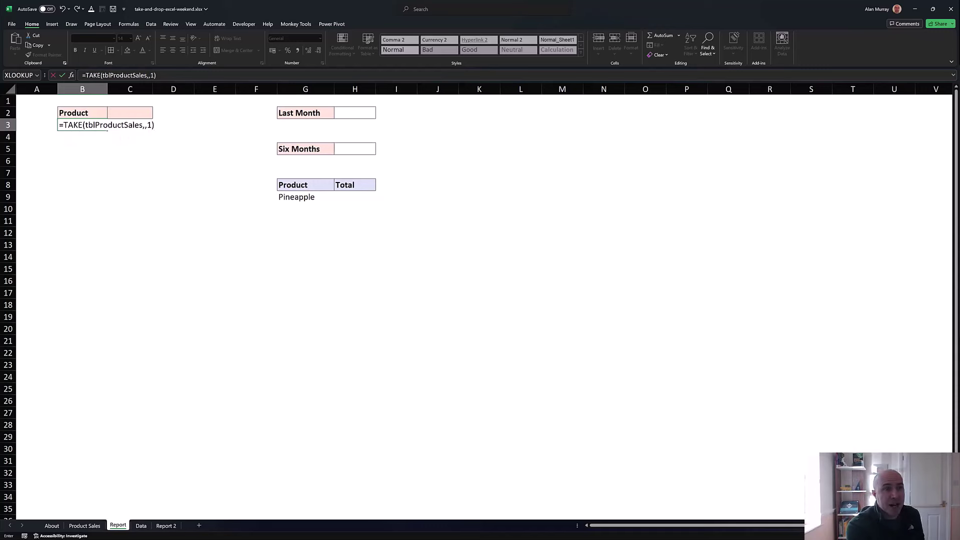
pyautogui.press('Return')
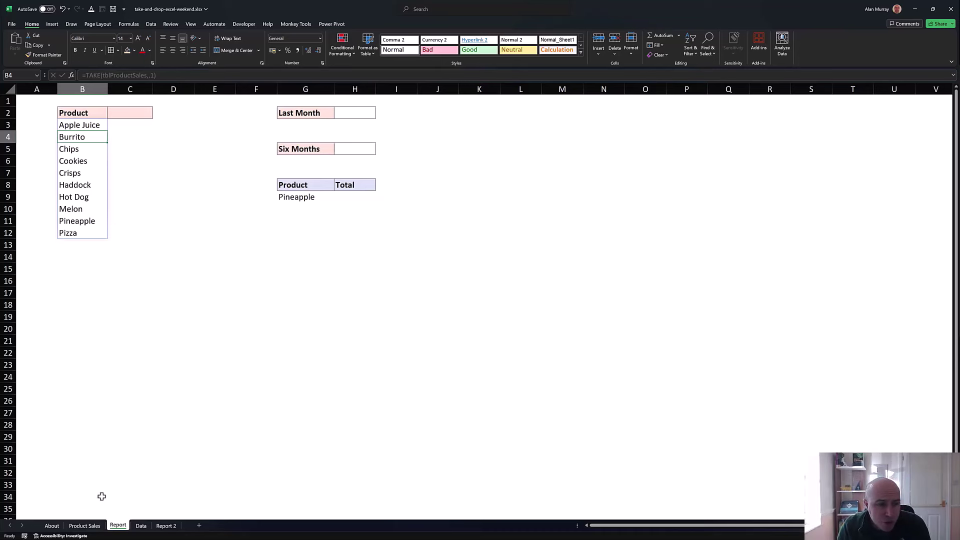
# Examine the header row and the last month's column of the table on the Product Sales sheet.
pyautogui.click(84, 525)
pyautogui.moveTo(52, 110); pyautogui.dragTo(471, 109)
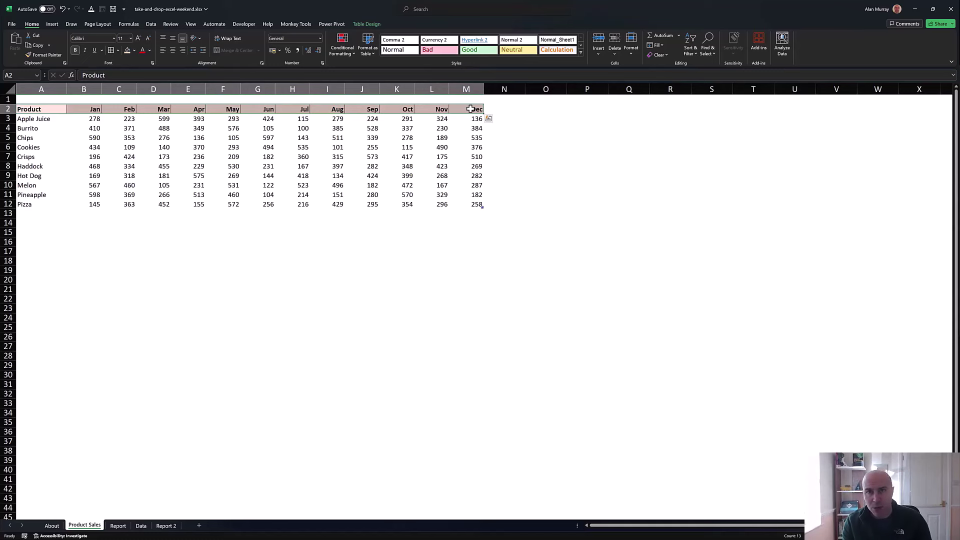
pyautogui.click(272, 157)
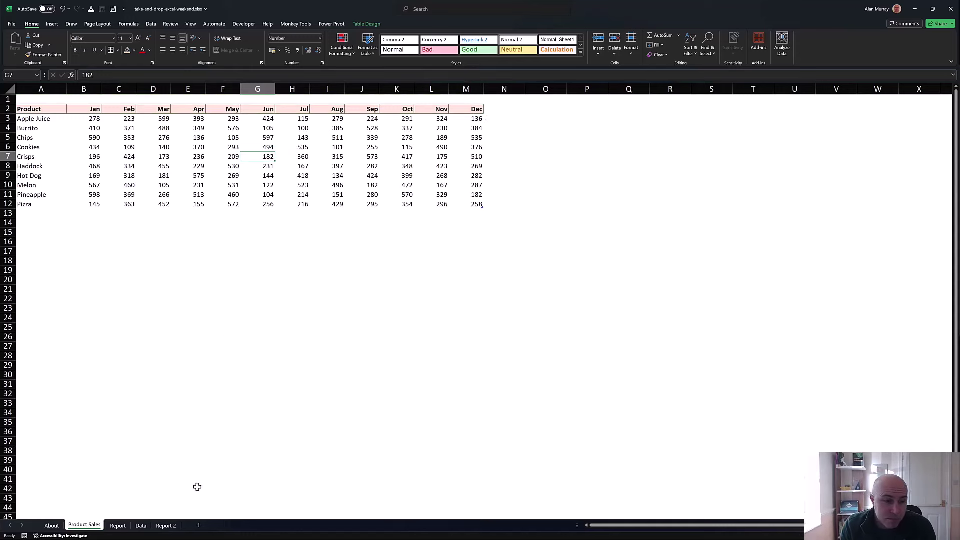
pyautogui.click(119, 526)
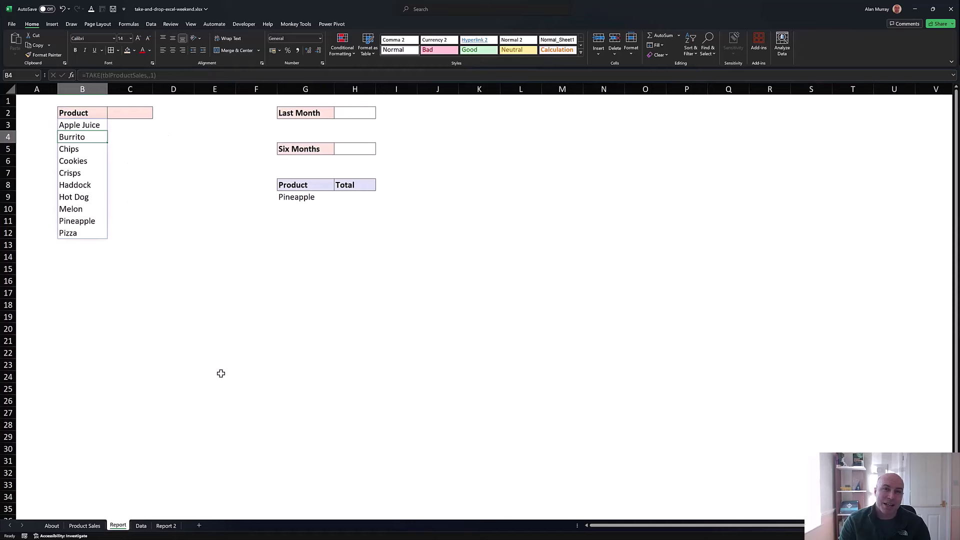
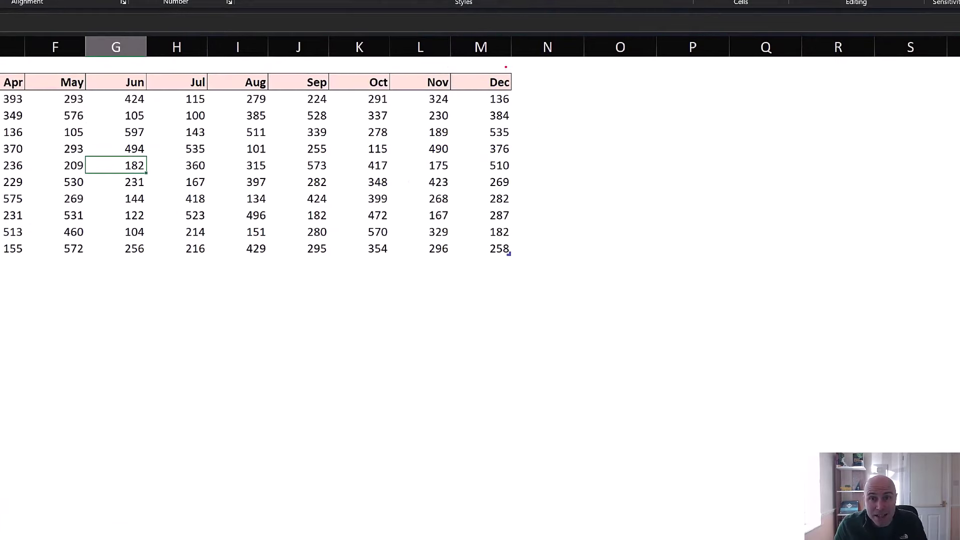
pyautogui.moveTo(492, 68)
pyautogui.mouseDown()
pyautogui.moveTo(502, 68)
pyautogui.moveTo(574, 189)
pyautogui.moveTo(481, 295)
pyautogui.moveTo(435, 193)
pyautogui.moveTo(456, 84)
pyautogui.moveTo(492, 68)
pyautogui.mouseUp()
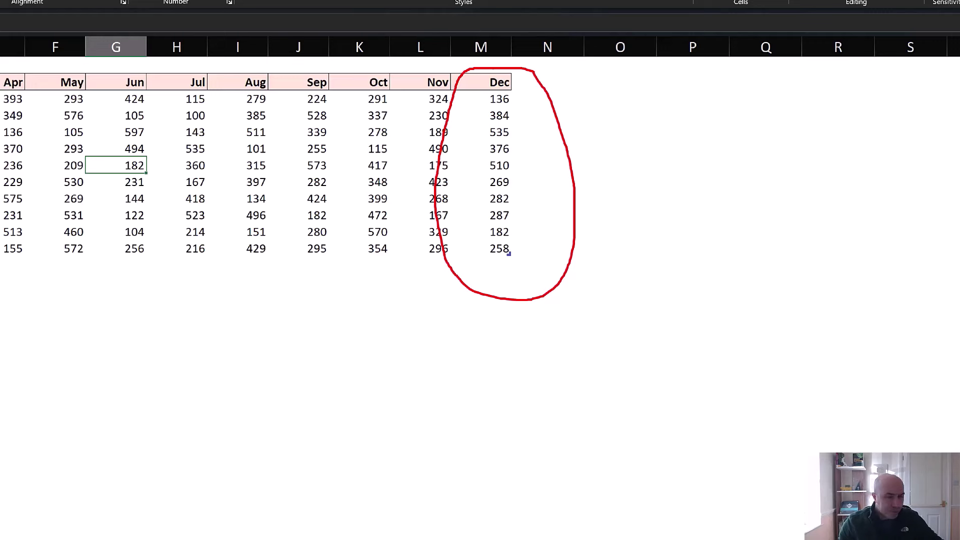
pyautogui.press('Escape')
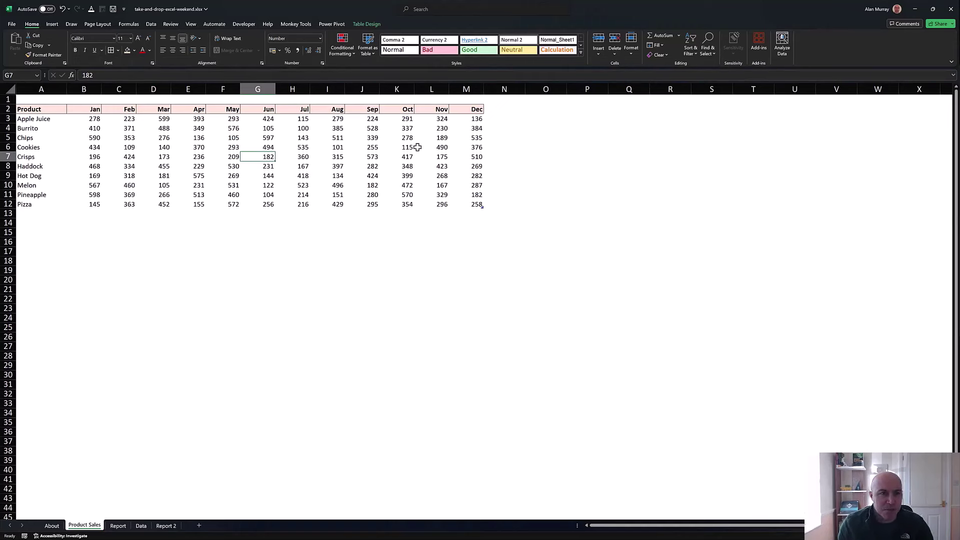
# Enter =TAKE(tblProductSales,,-1) in cell C3 of the Report sheet to return the table's last column.
pyautogui.click(118, 525)
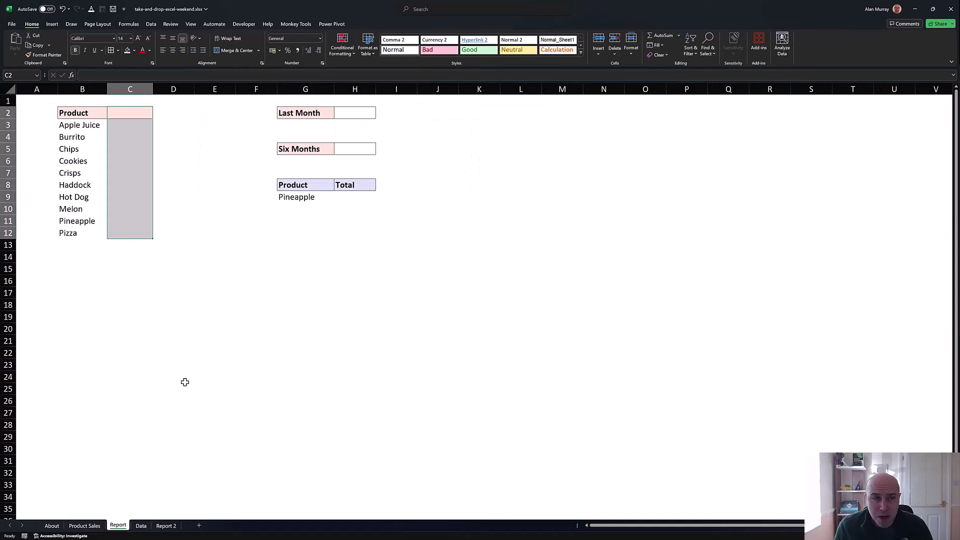
pyautogui.click(128, 125)
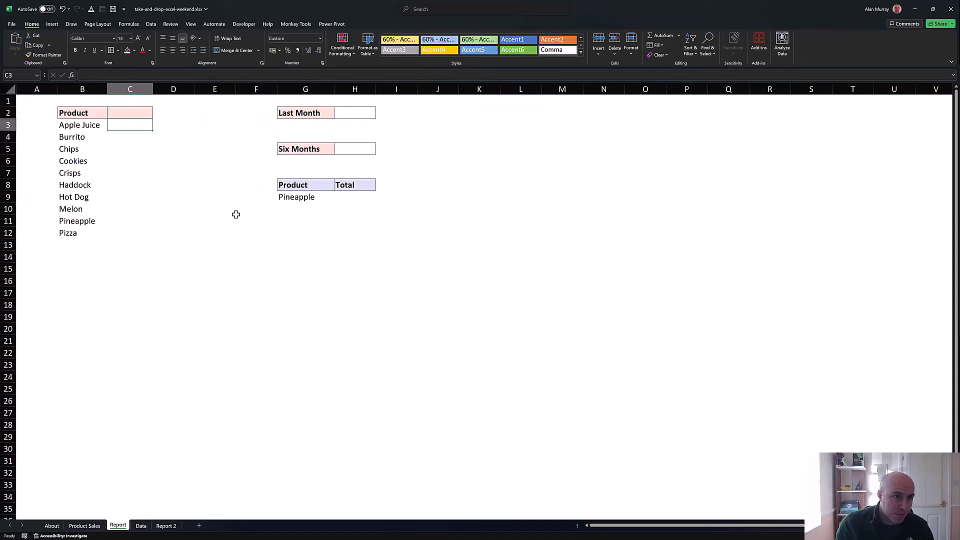
pyautogui.write('=take')
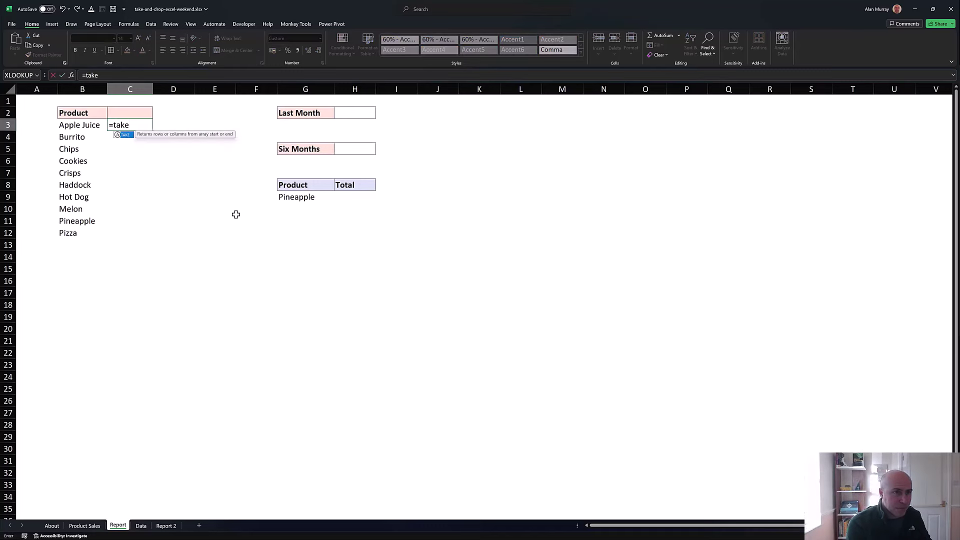
pyautogui.press('Tab')
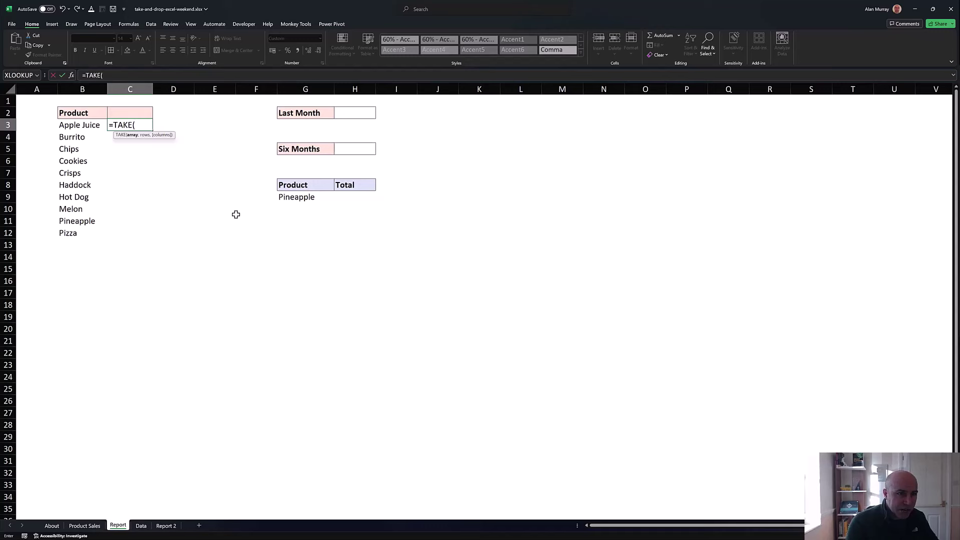
pyautogui.write('tbl')
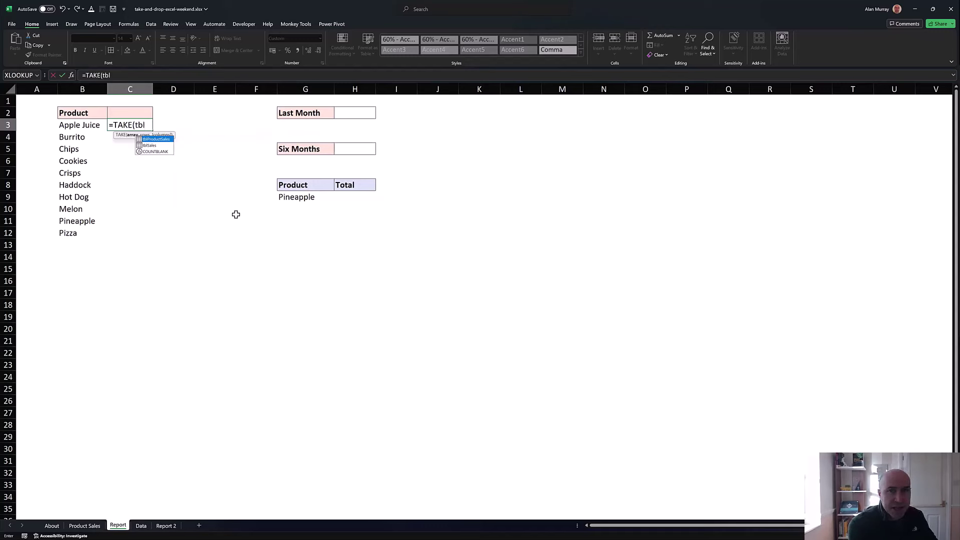
pyautogui.press('Tab')
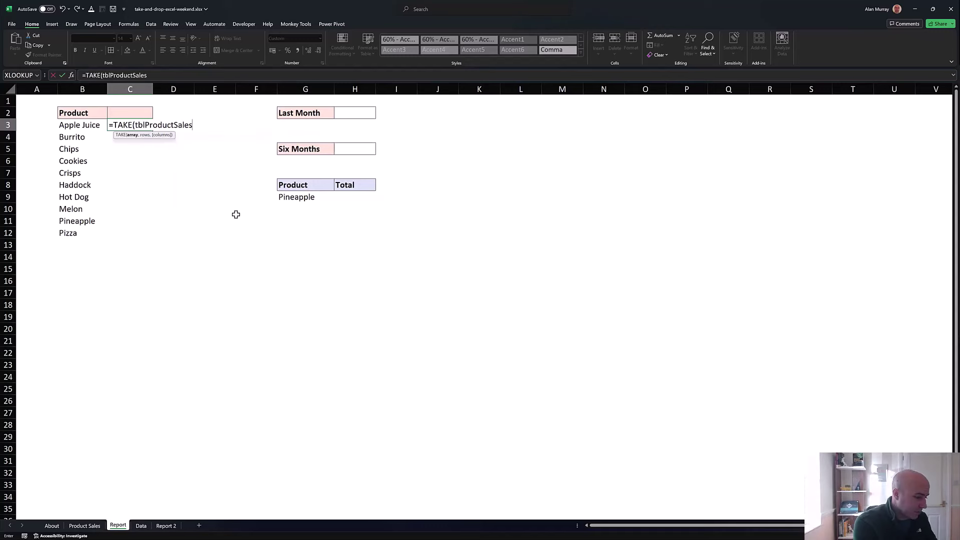
pyautogui.write(',')
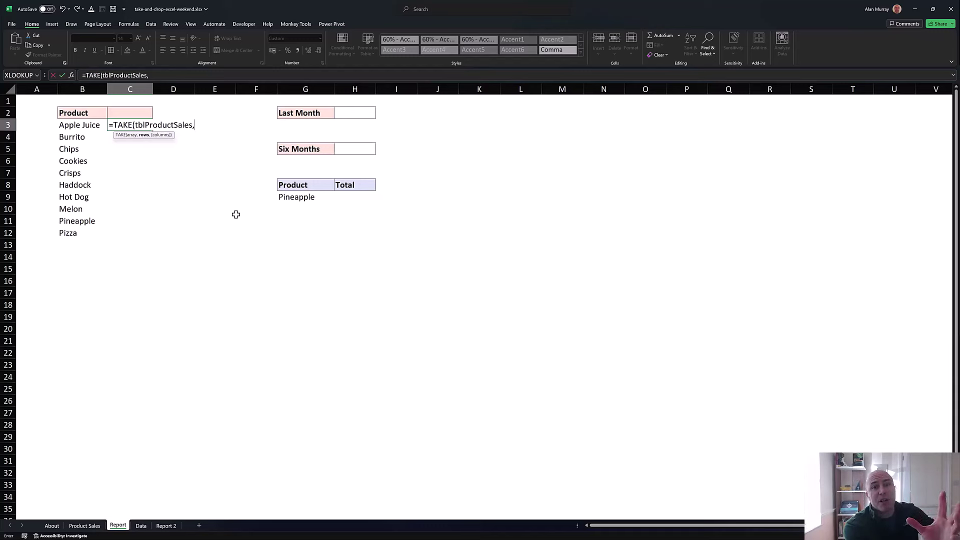
pyautogui.write(',')
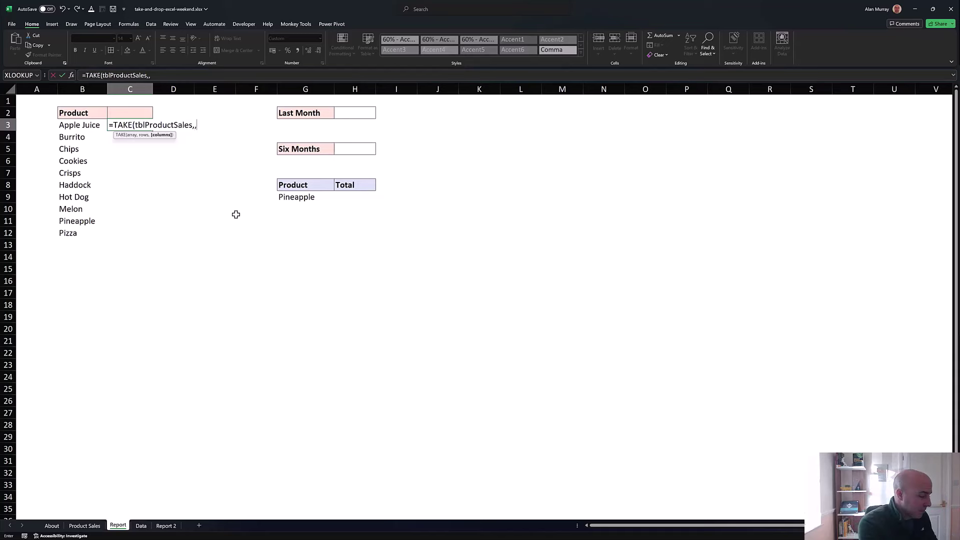
pyautogui.write('-1)')
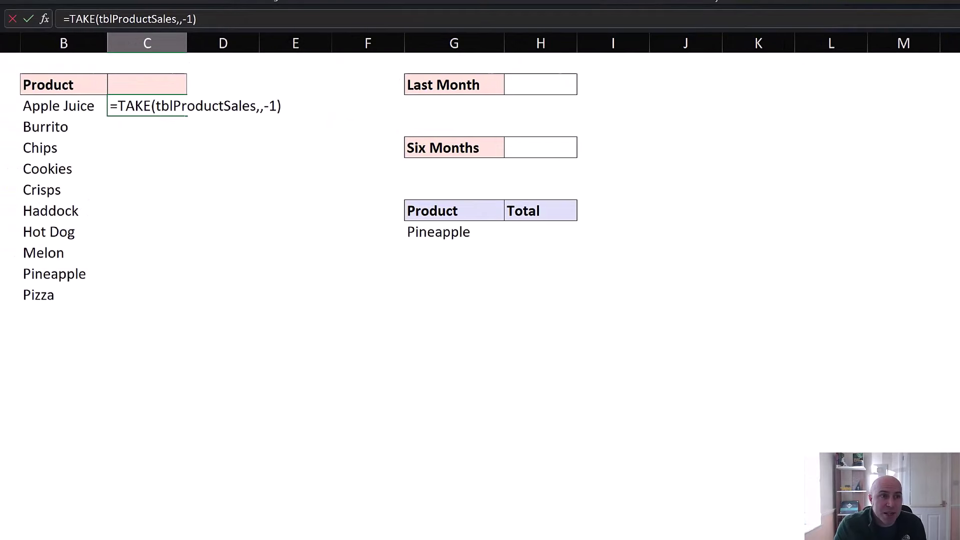
pyautogui.moveTo(231, 231)
pyautogui.mouseDown()
pyautogui.moveTo(270, 118)
pyautogui.moveTo(261, 120)
pyautogui.mouseUp()
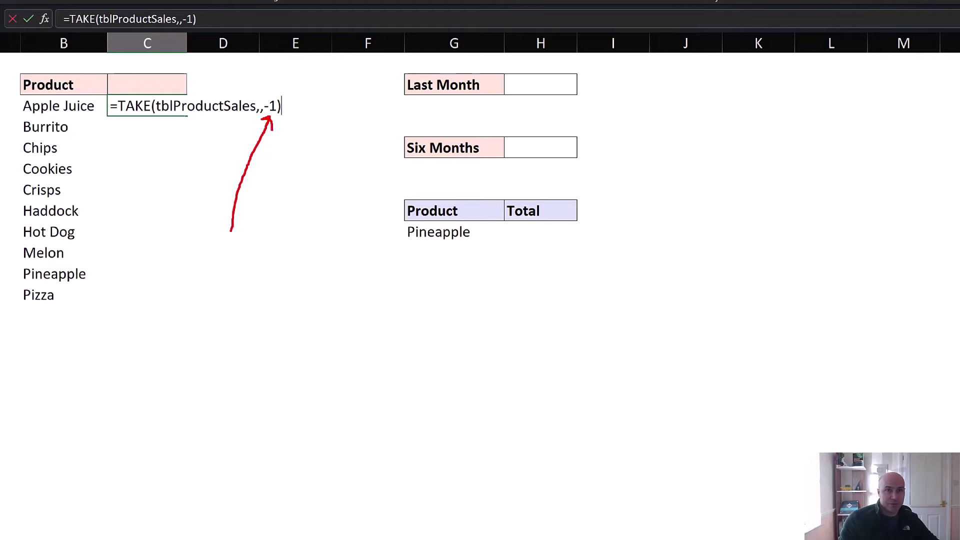
pyautogui.press('Return')
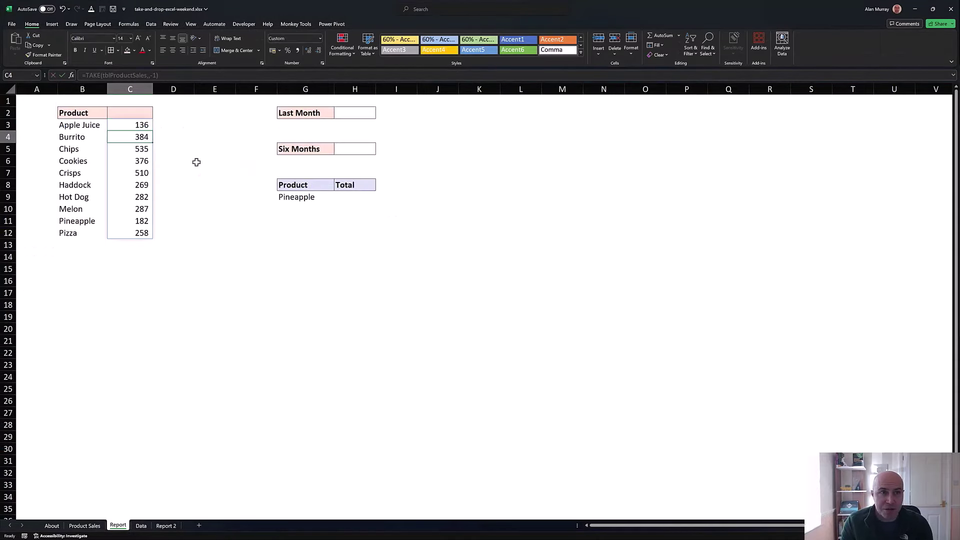
# Compare the sales values returned on the Report sheet with the table's last month column on the Product Sales sheet.
pyautogui.click(147, 125)
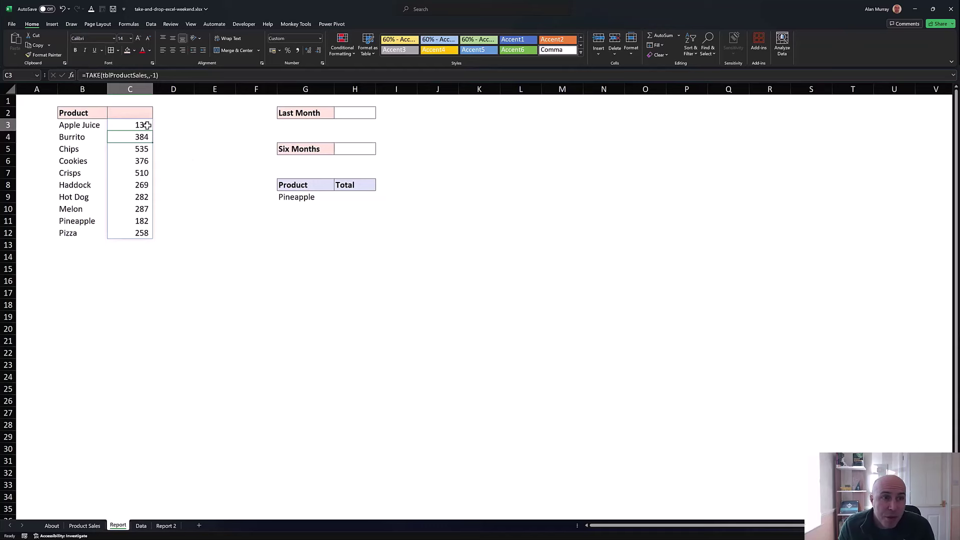
pyautogui.click(149, 137)
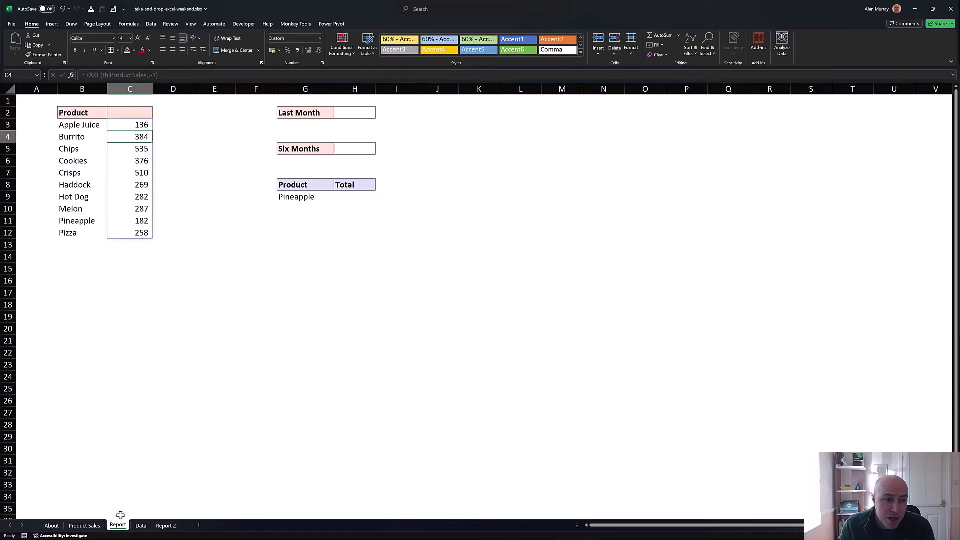
pyautogui.click(85, 526)
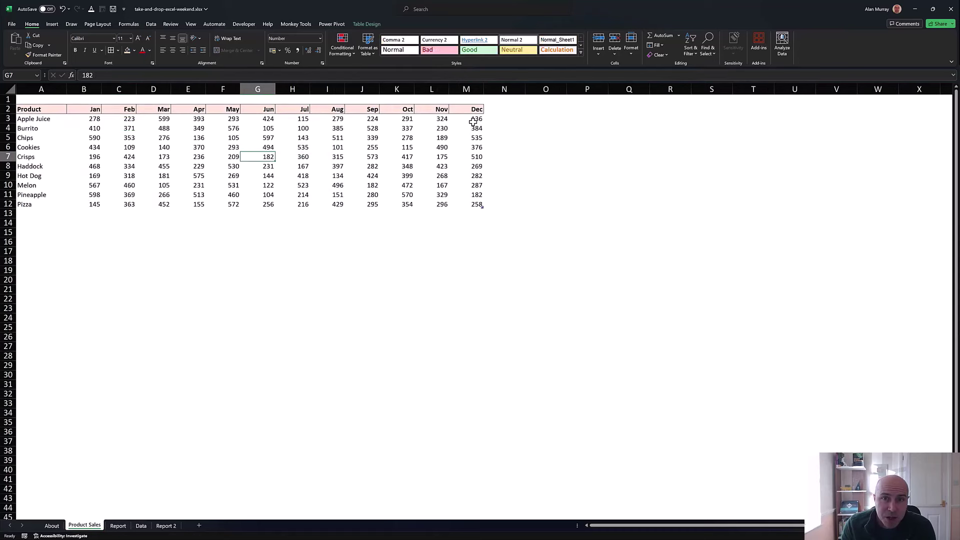
pyautogui.moveTo(479, 119); pyautogui.dragTo(552, 118)
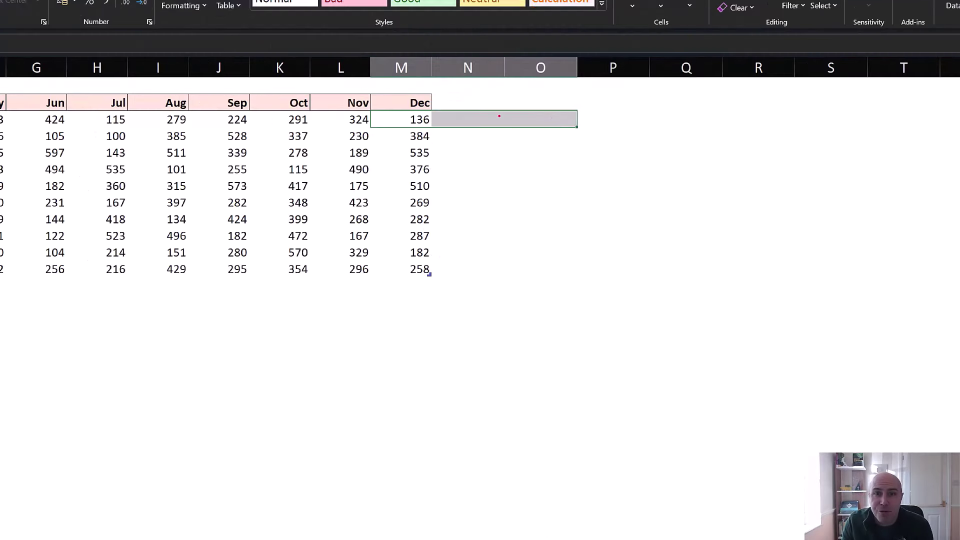
pyautogui.moveTo(474, 115)
pyautogui.mouseDown()
pyautogui.moveTo(437, 114)
pyautogui.moveTo(443, 106)
pyautogui.mouseUp()
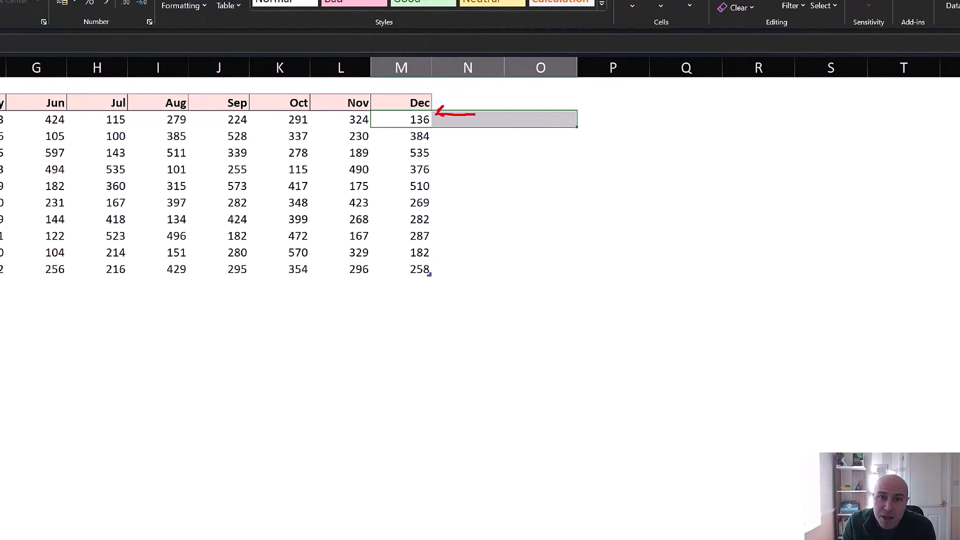
pyautogui.moveTo(465, 136)
pyautogui.mouseDown()
pyautogui.moveTo(438, 133)
pyautogui.moveTo(447, 142)
pyautogui.mouseUp()
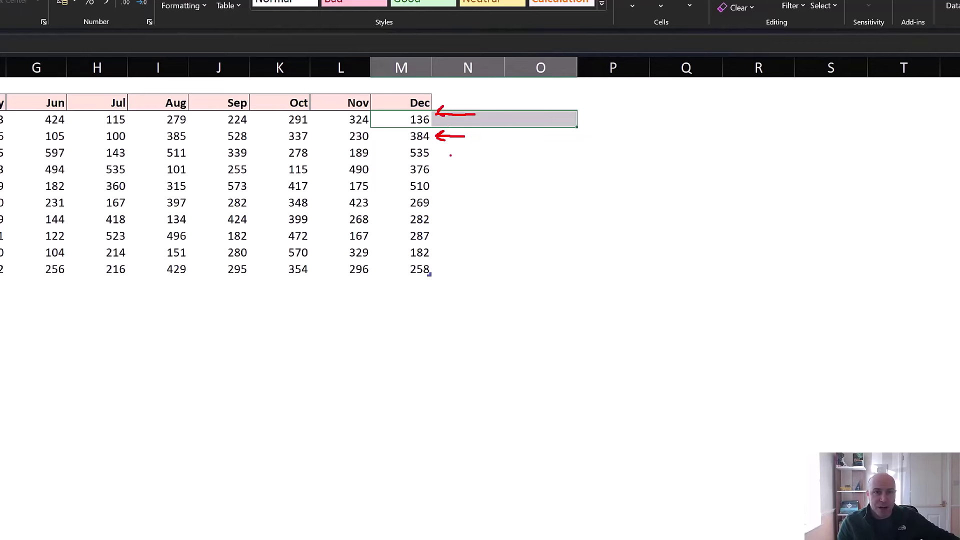
pyautogui.press('Escape')
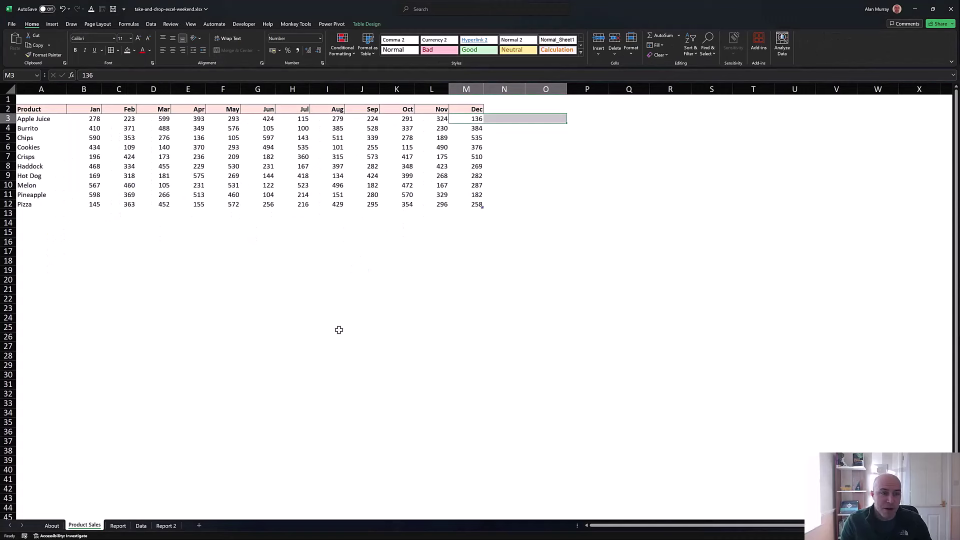
pyautogui.click(118, 526)
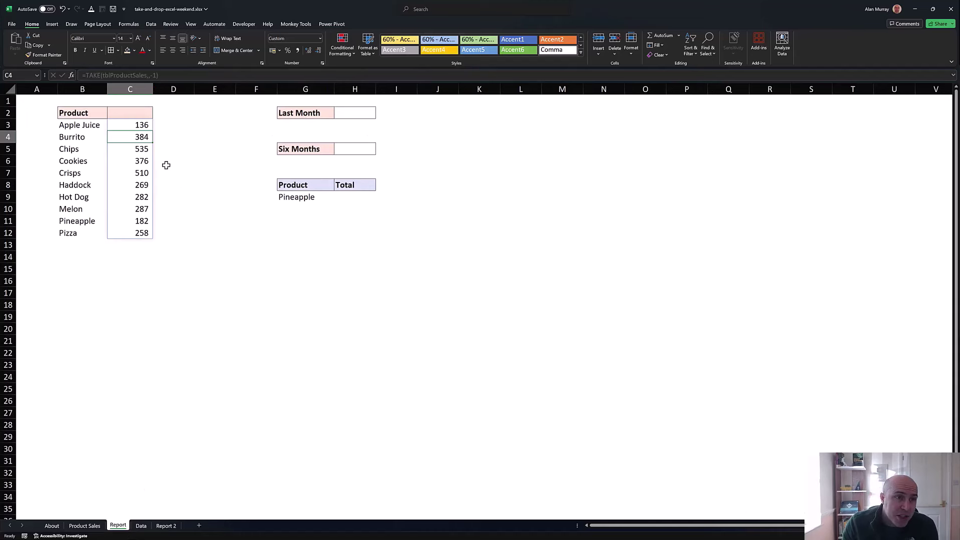
# Enter =TAKE(tblProductSales[#Headers],,-1) in cell C2 of the Report sheet to return the last month's header.
pyautogui.click(151, 116)
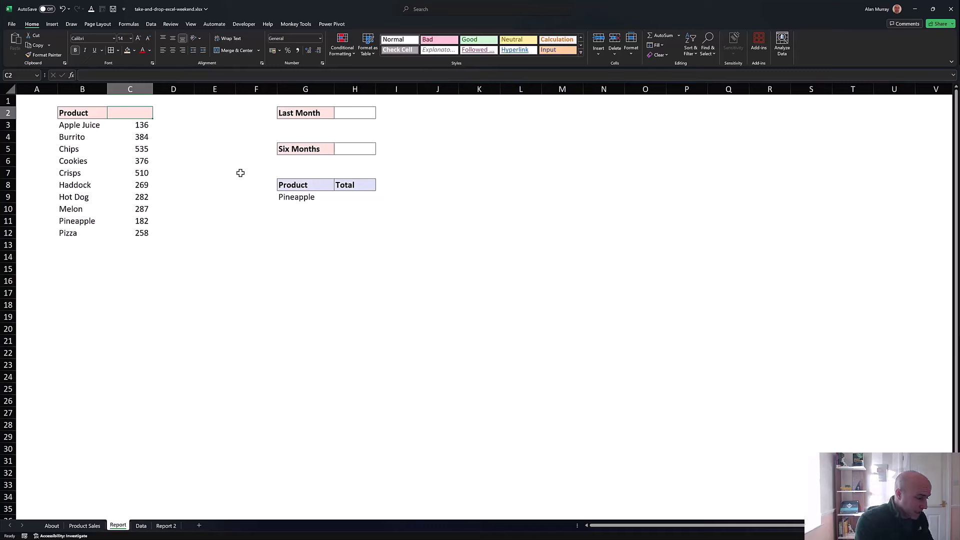
pyautogui.write('=tak')
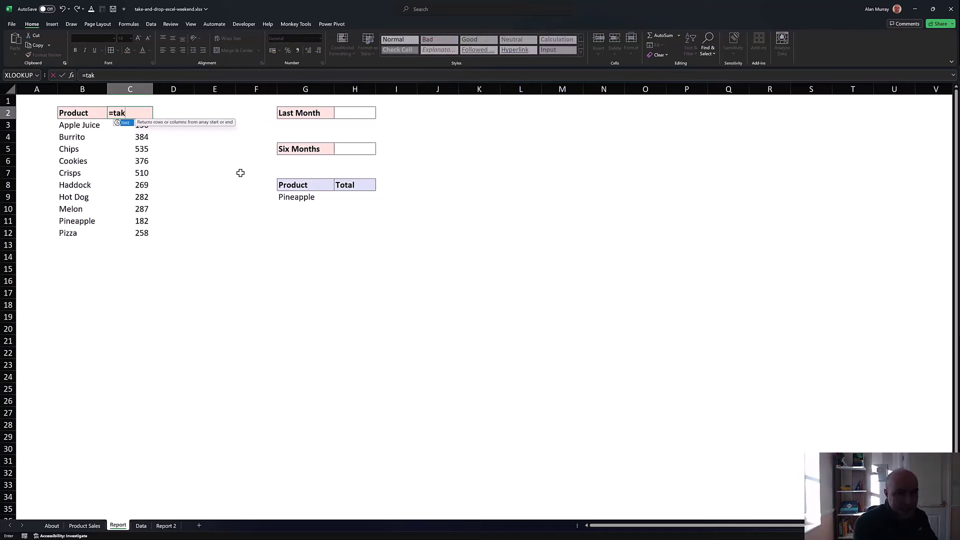
pyautogui.press('Tab')
pyautogui.write('tbl')
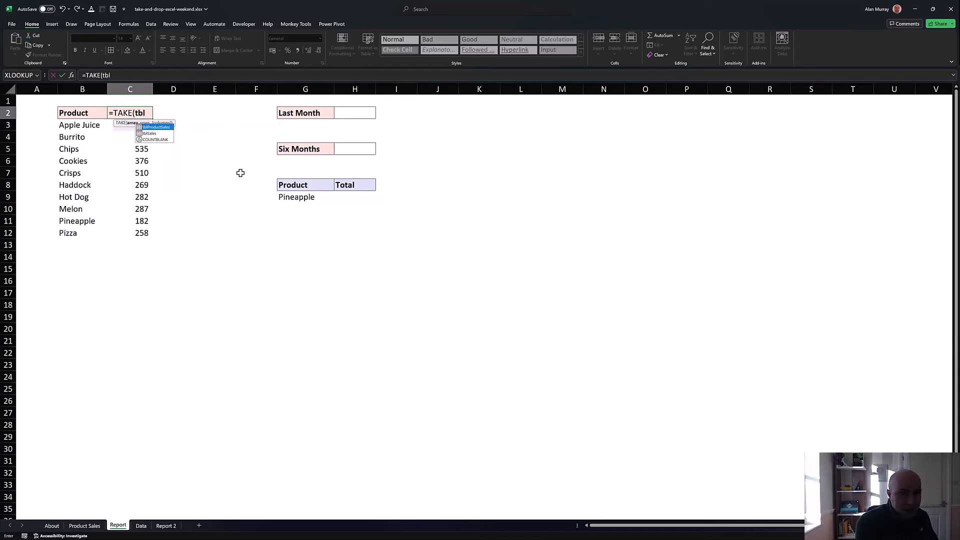
pyautogui.press('Tab')
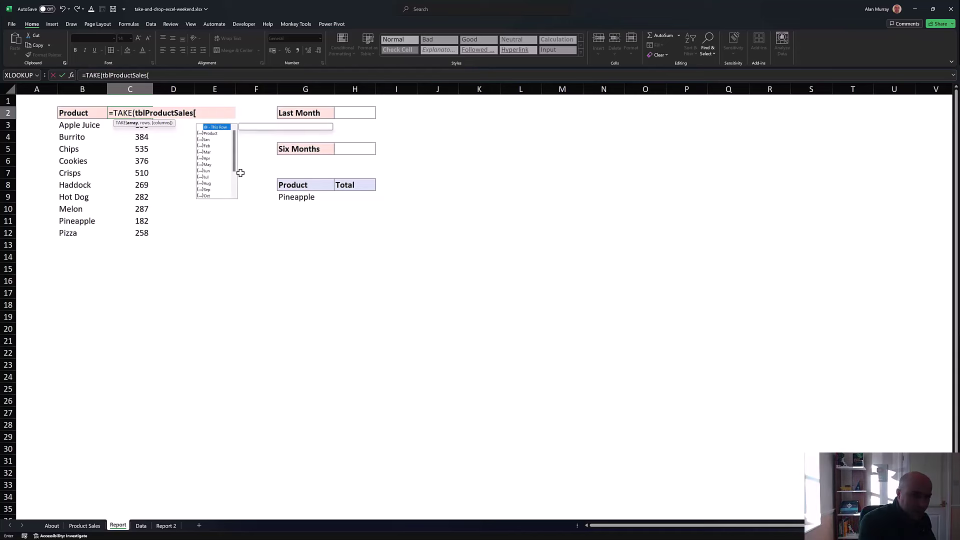
pyautogui.write('[')
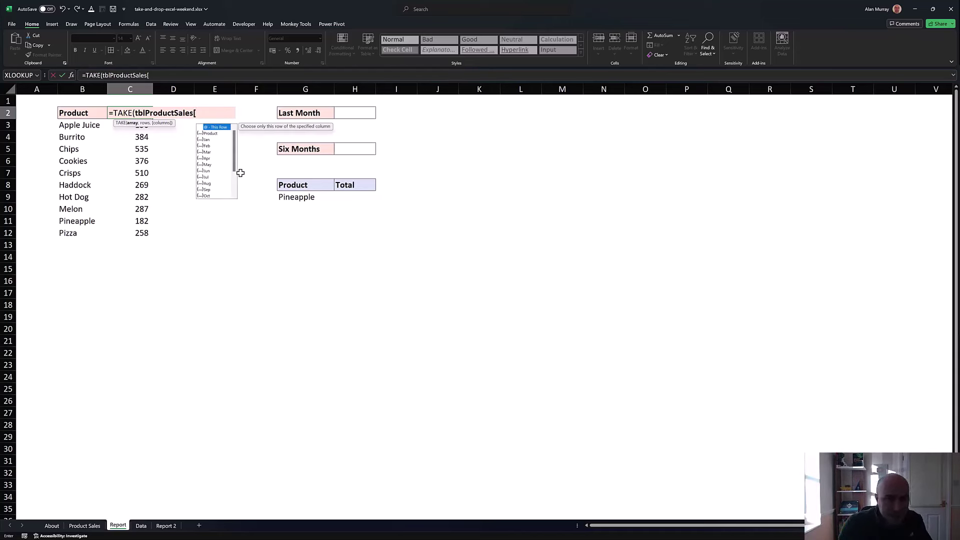
pyautogui.moveTo(234, 160); pyautogui.dragTo(235, 183)
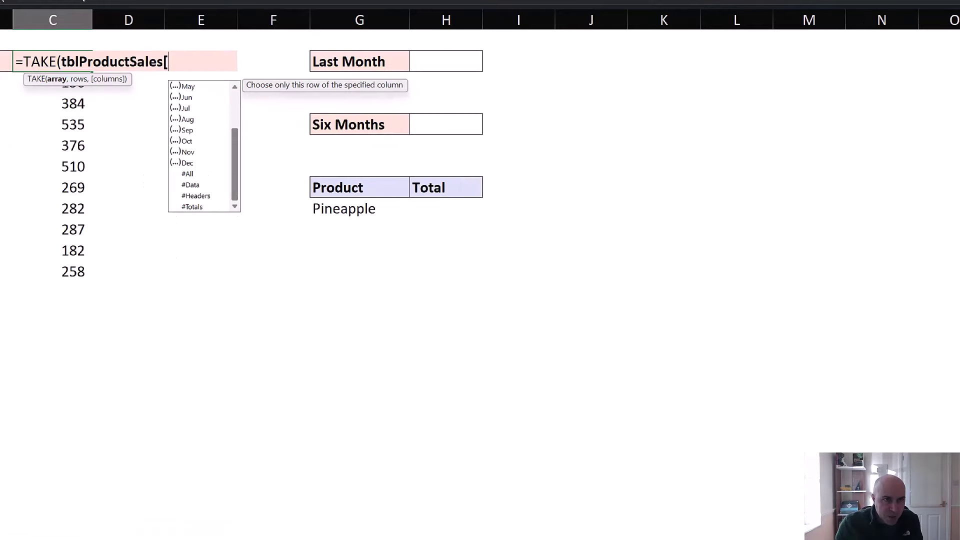
pyautogui.moveTo(149, 164); pyautogui.dragTo(167, 105)
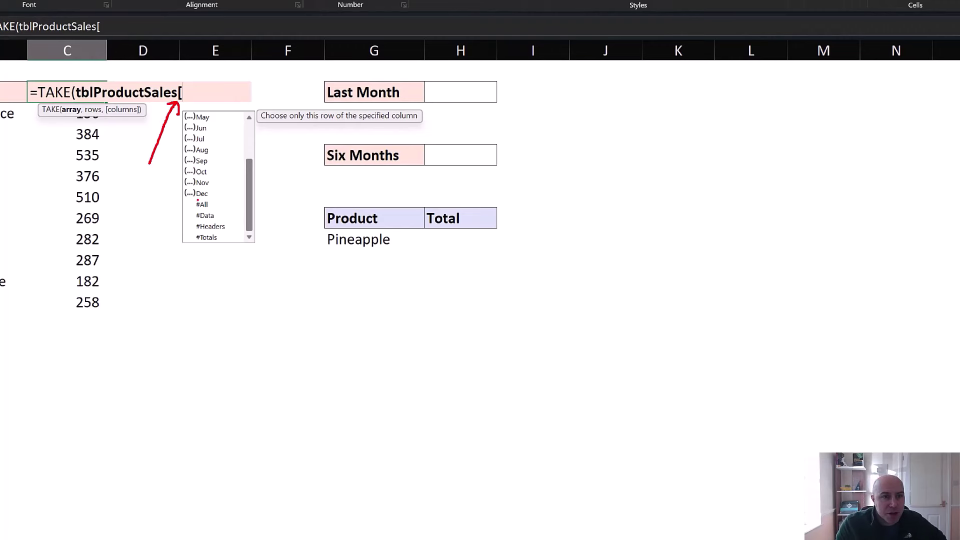
pyautogui.moveTo(226, 226); pyautogui.dragTo(250, 216)
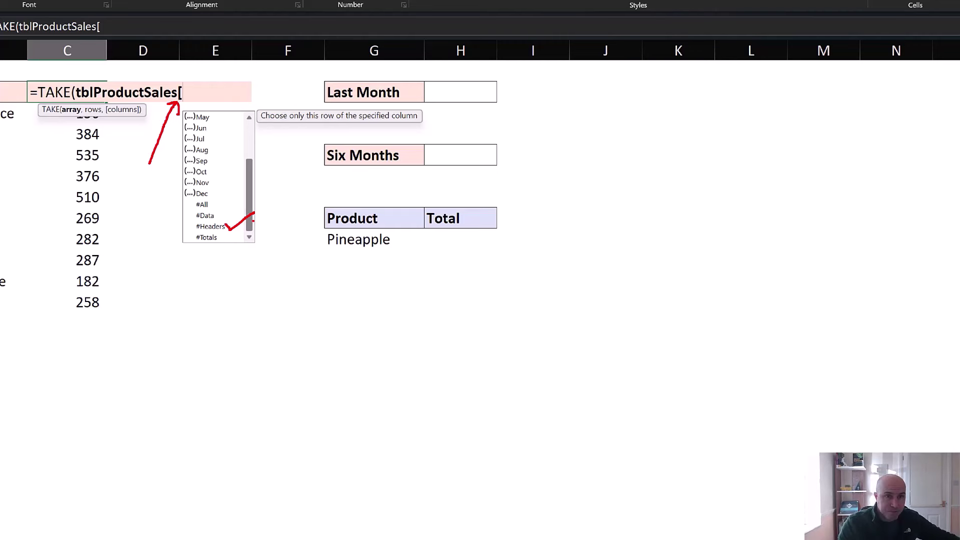
pyautogui.scroll(2, 233, 155)
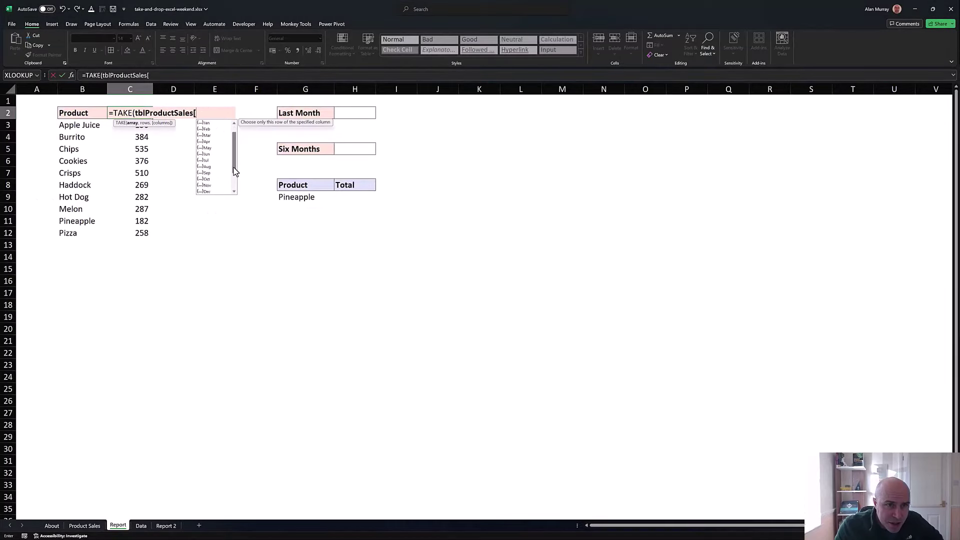
pyautogui.scroll(-2, 233, 175)
pyautogui.doubleClick(218, 185)
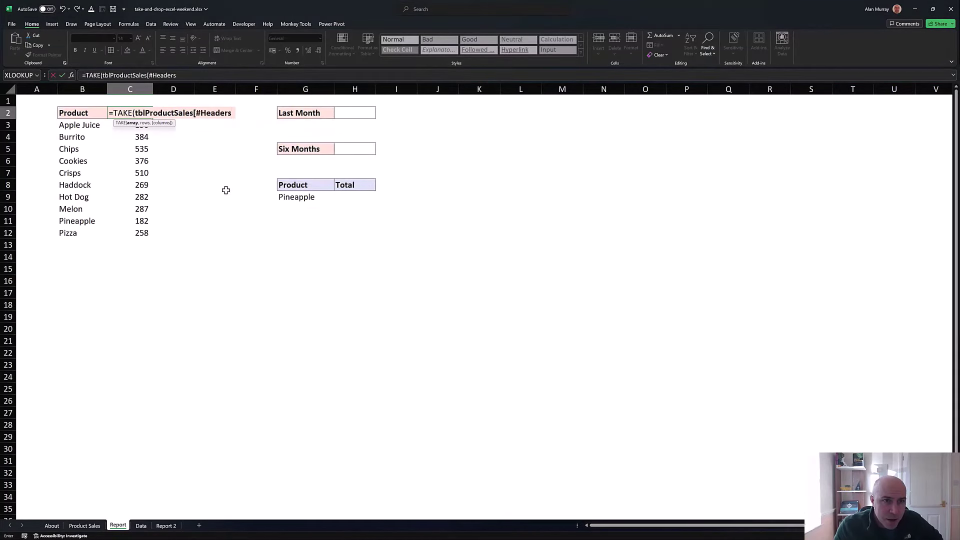
pyautogui.write(']')
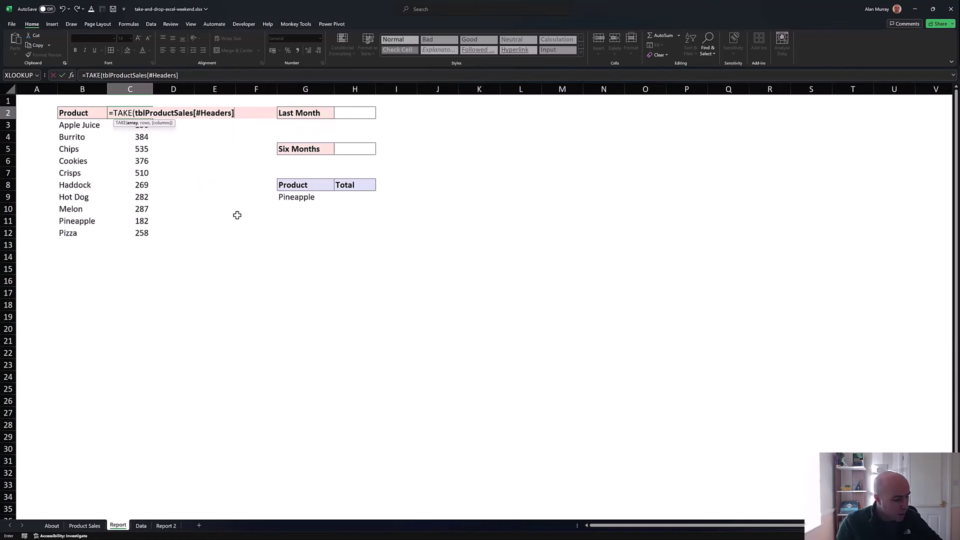
pyautogui.write(',')
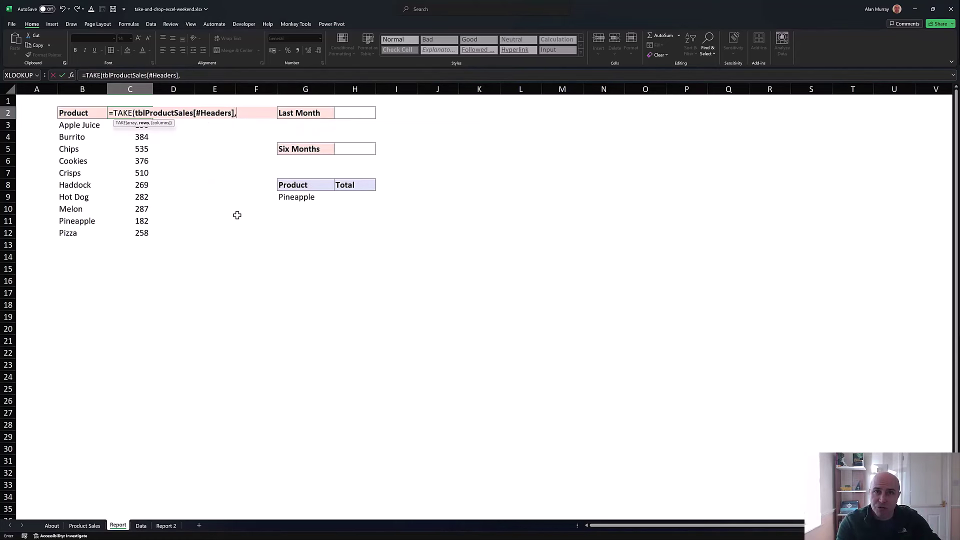
pyautogui.write(',')
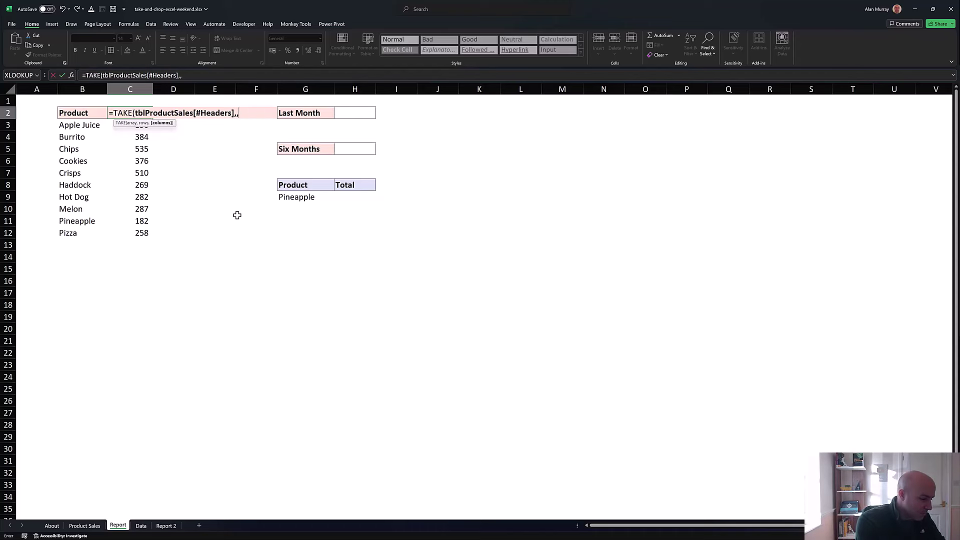
pyautogui.write('-1)')
pyautogui.press('Return')
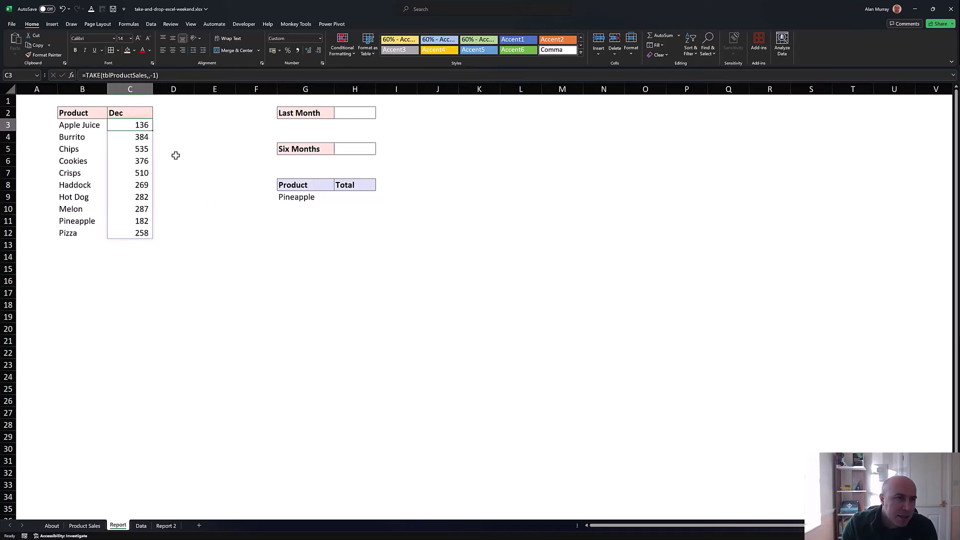
# Delete the Sep to Dec columns (J:M) from the table on the Product Sales sheet.
pyautogui.click(176, 155)
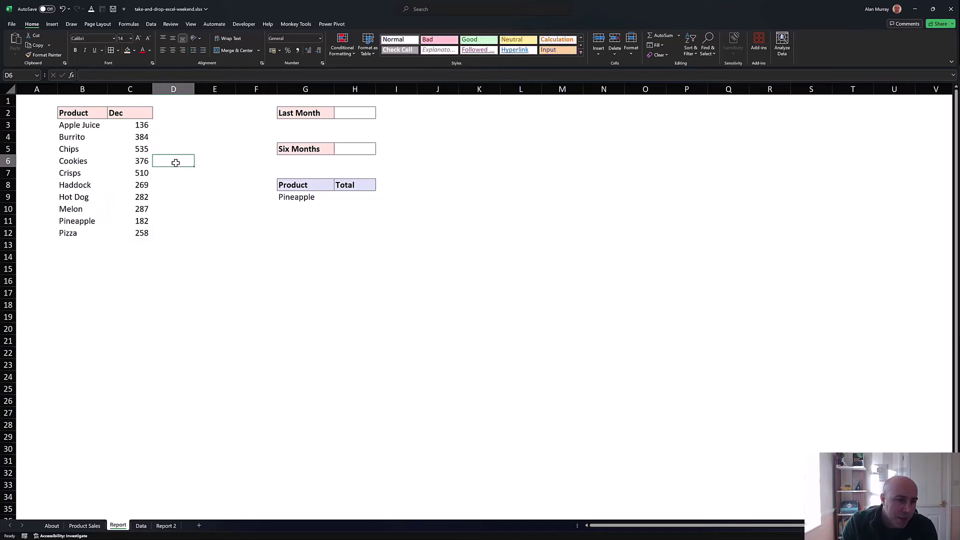
pyautogui.click(95, 526)
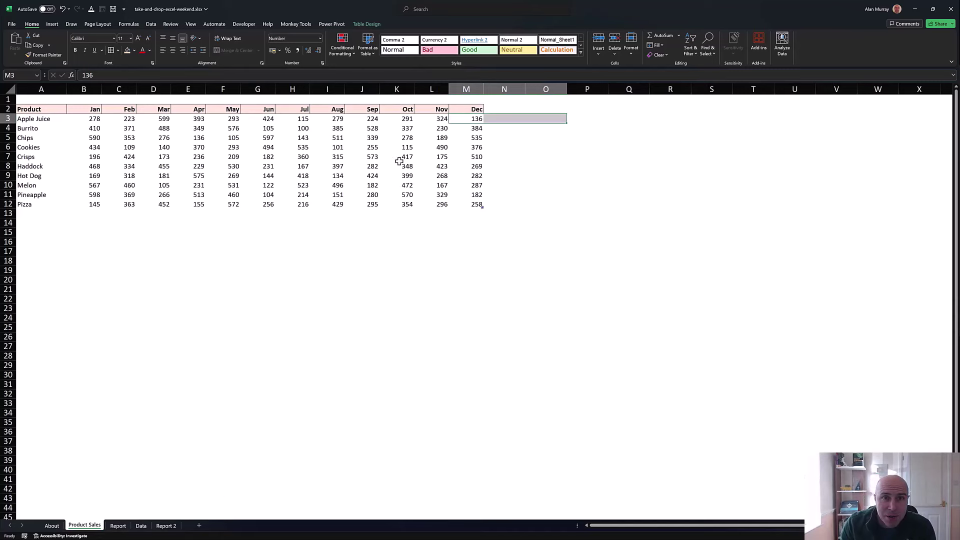
pyautogui.moveTo(362, 89); pyautogui.dragTo(467, 90)
pyautogui.rightClick(468, 91)
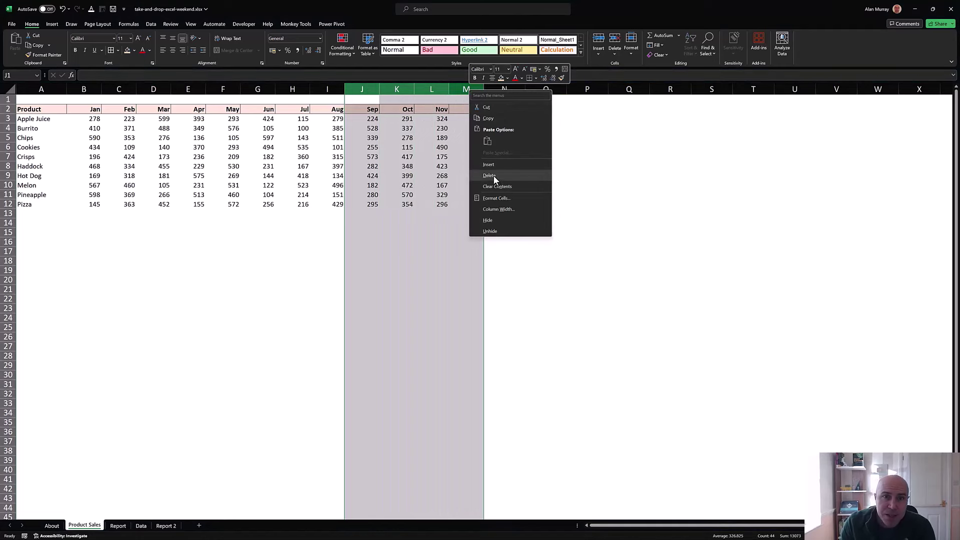
pyautogui.click(494, 176)
pyautogui.click(265, 356)
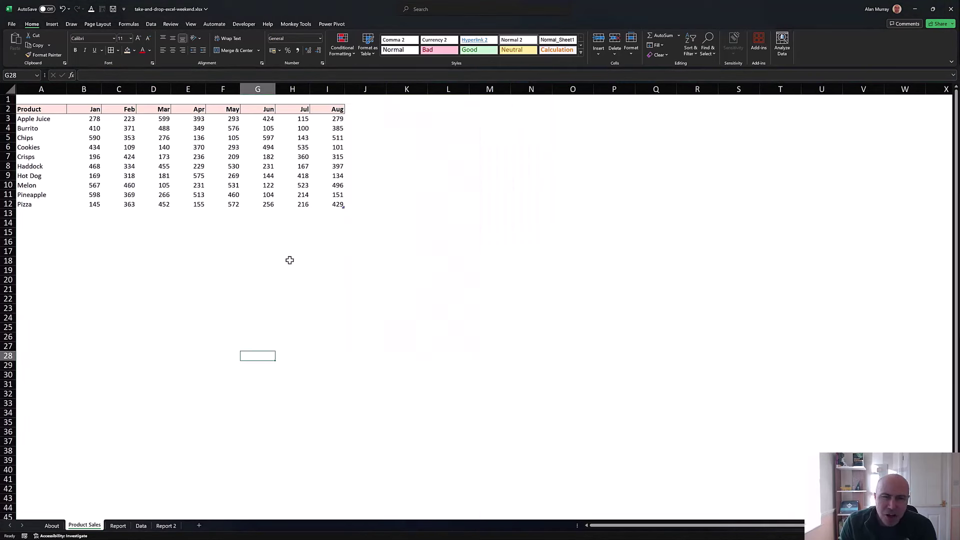
# Check the last month's header and sales values returned in C2:C12 of the Report sheet.
pyautogui.click(125, 528)
pyautogui.moveTo(133, 115); pyautogui.dragTo(138, 229)
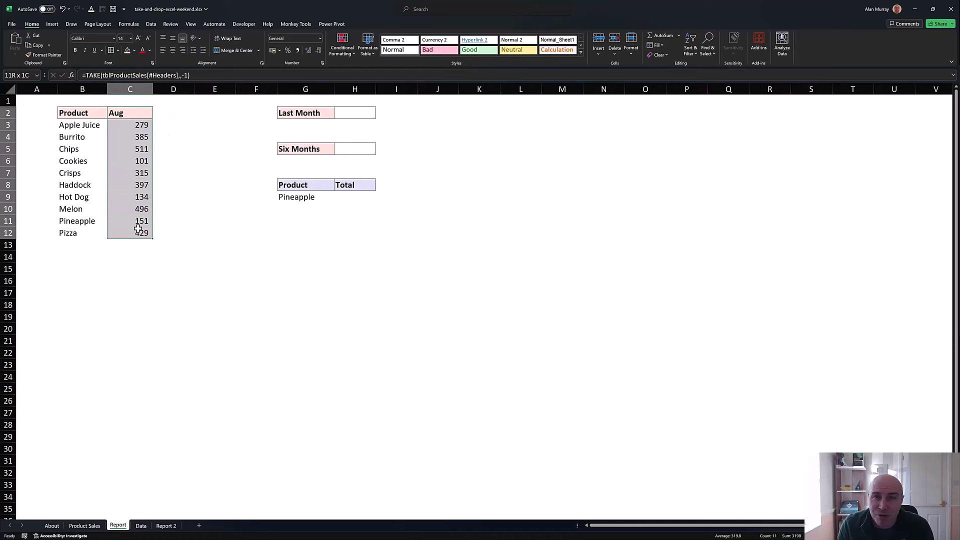
pyautogui.click(180, 188)
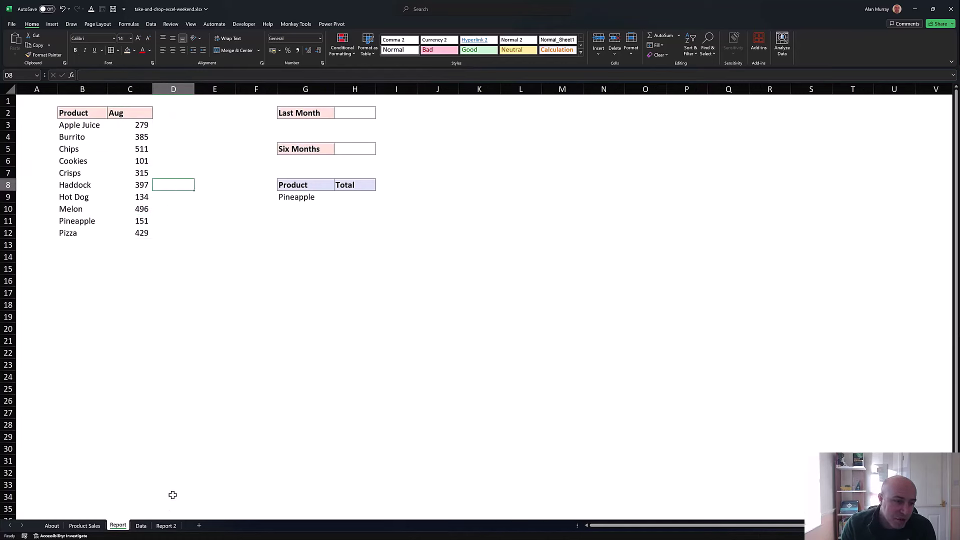
# Undo the deletion of the Sep to Dec columns on the Product Sales sheet.
pyautogui.click(85, 525)
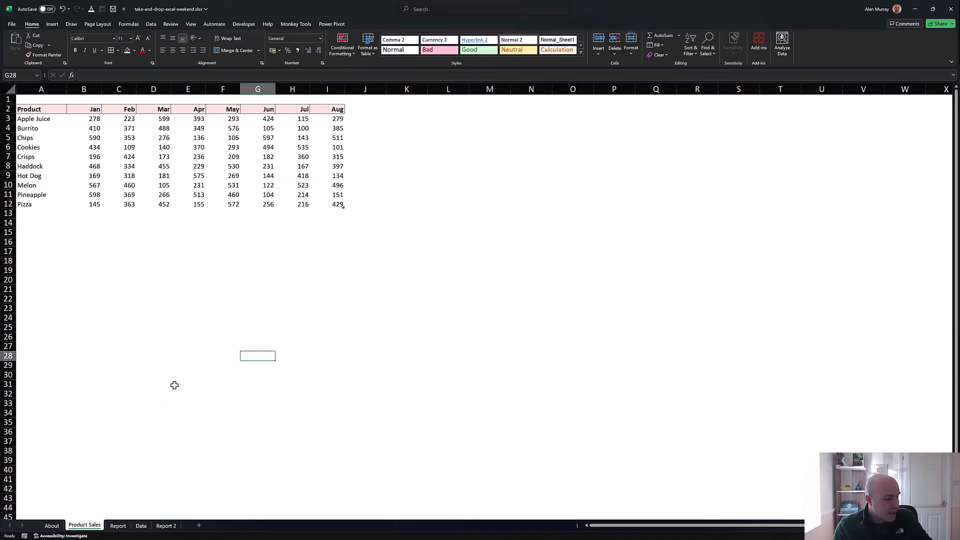
pyautogui.hotkey('ctrl', 'z')
pyautogui.click(395, 319)
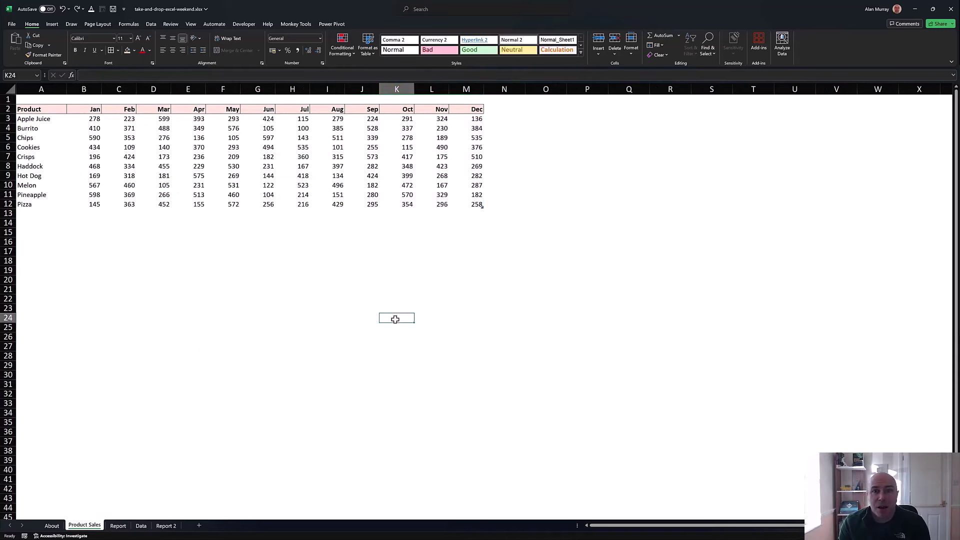
pyautogui.click(451, 264)
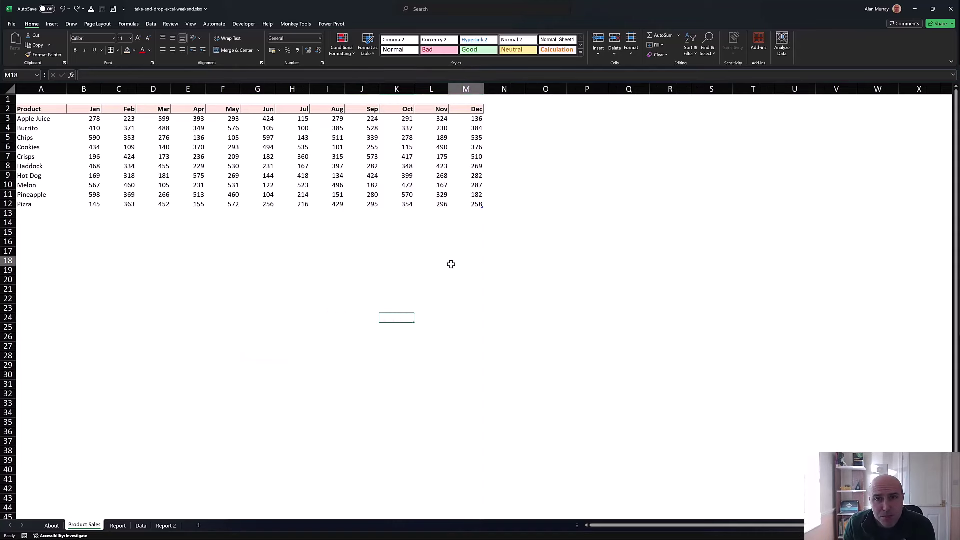
# Compare the two separate TAKE formulas in cells B3 and C3 of the Report sheet.
pyautogui.click(124, 526)
pyautogui.click(103, 128)
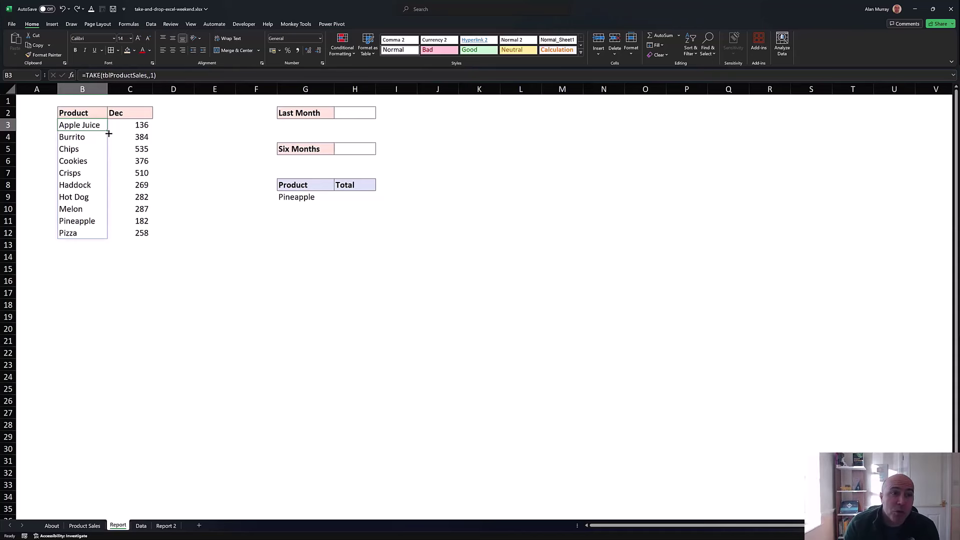
pyautogui.moveTo(123, 124)
pyautogui.mouseDown()
pyautogui.moveTo(97, 123)
pyautogui.moveTo(124, 124)
pyautogui.mouseUp()
pyautogui.click(124, 124)
pyautogui.click(96, 124)
pyautogui.click(118, 125)
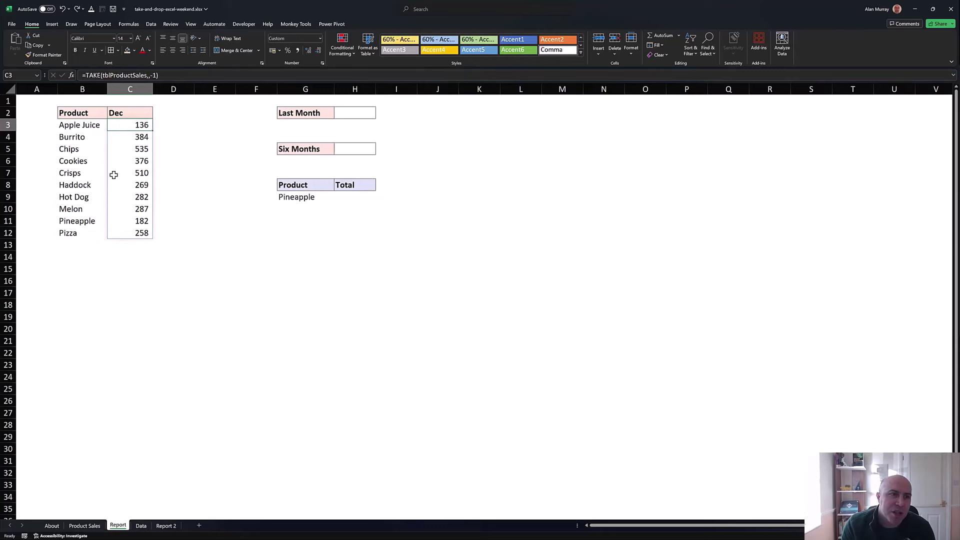
pyautogui.click(100, 126)
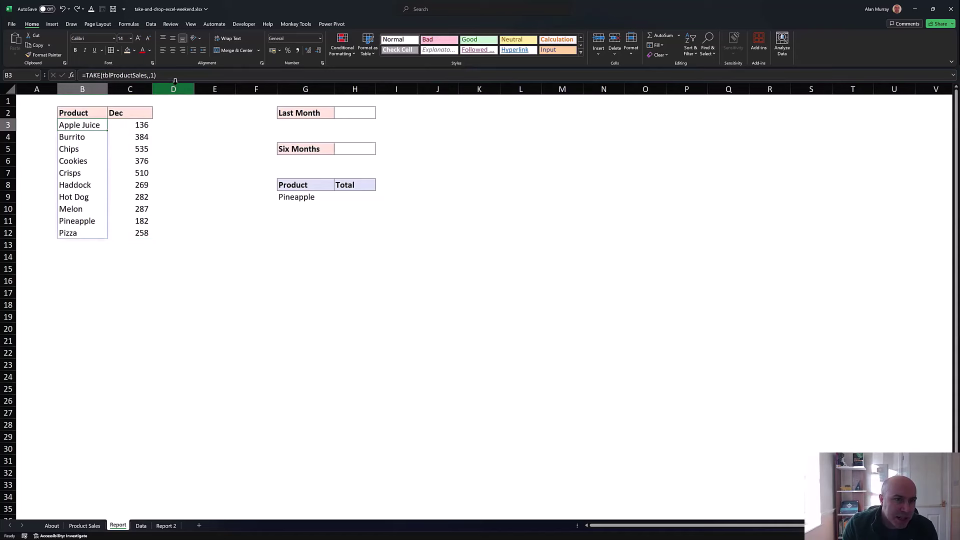
# Enlarge the formula bar and wrap B3's TAKE formula in an HSTACK function, placing TAKE on its own line.
pyautogui.moveTo(176, 82); pyautogui.dragTo(175, 111)
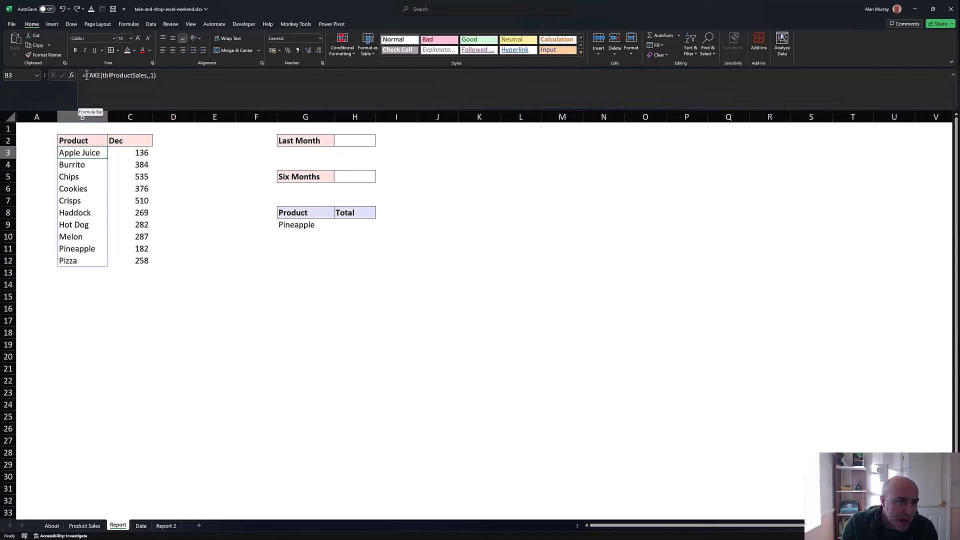
pyautogui.click(114, 96)
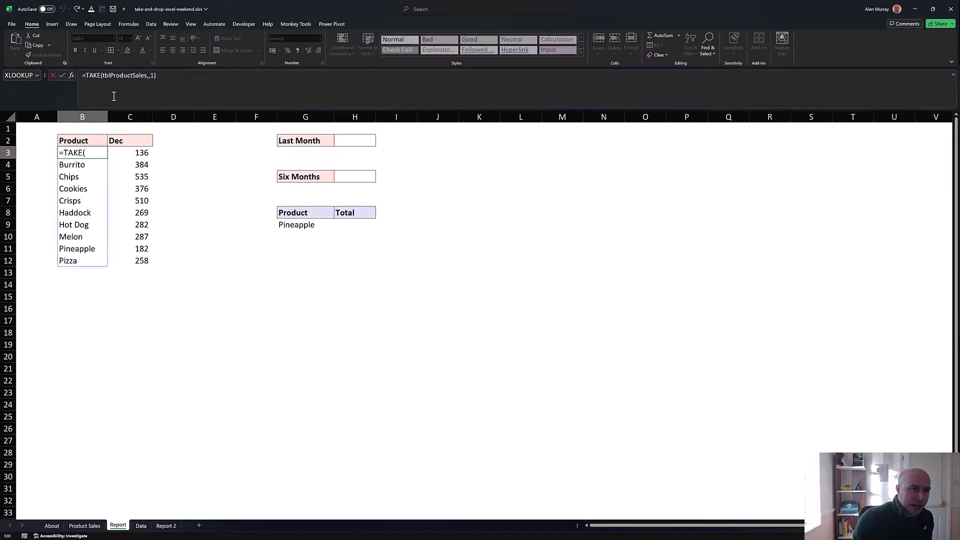
pyautogui.write('h')
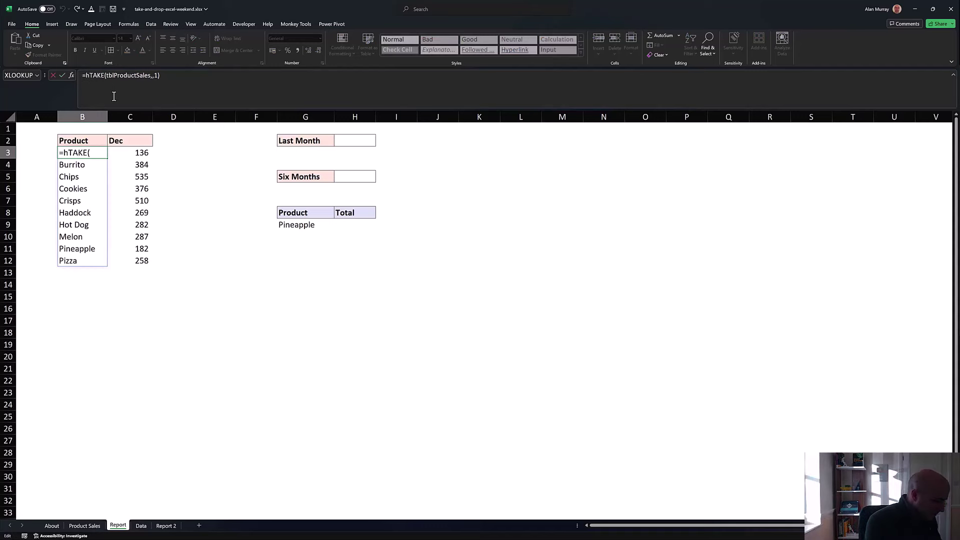
pyautogui.write('st')
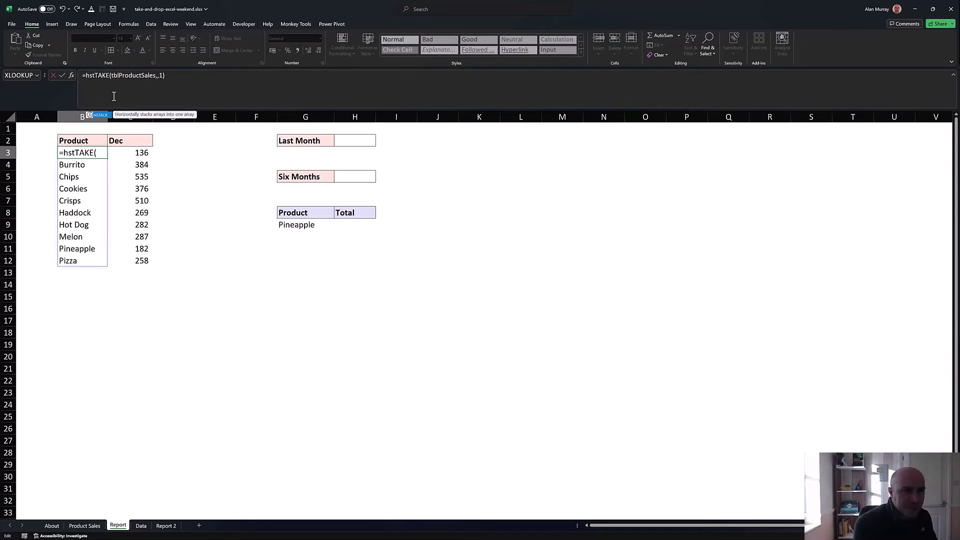
pyautogui.press('Tab')
pyautogui.hotkey('alt', 'Return')
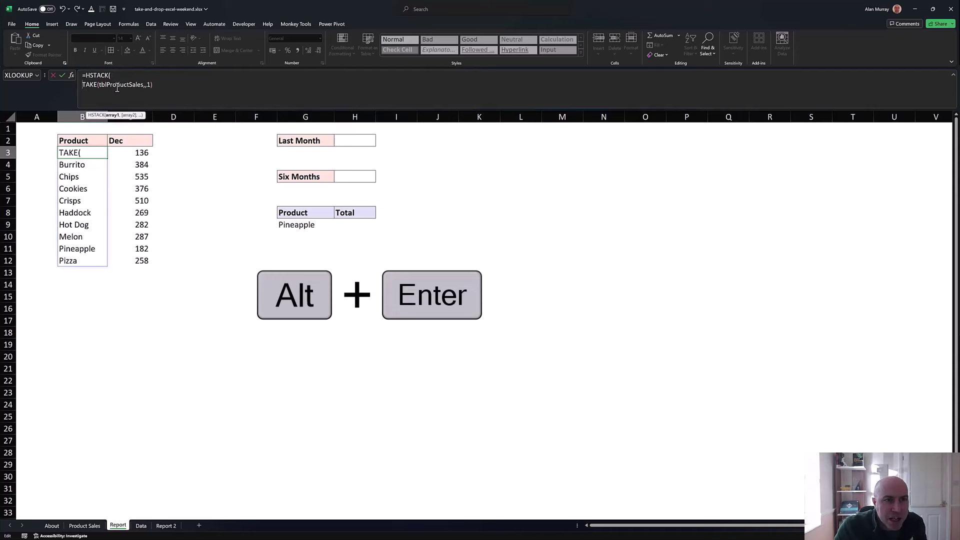
# Add TAKE(tblProductSales,,-1) on a new line as HSTACK's second array in B3, then close and enter the formula.
pyautogui.click(156, 86)
pyautogui.write(',')
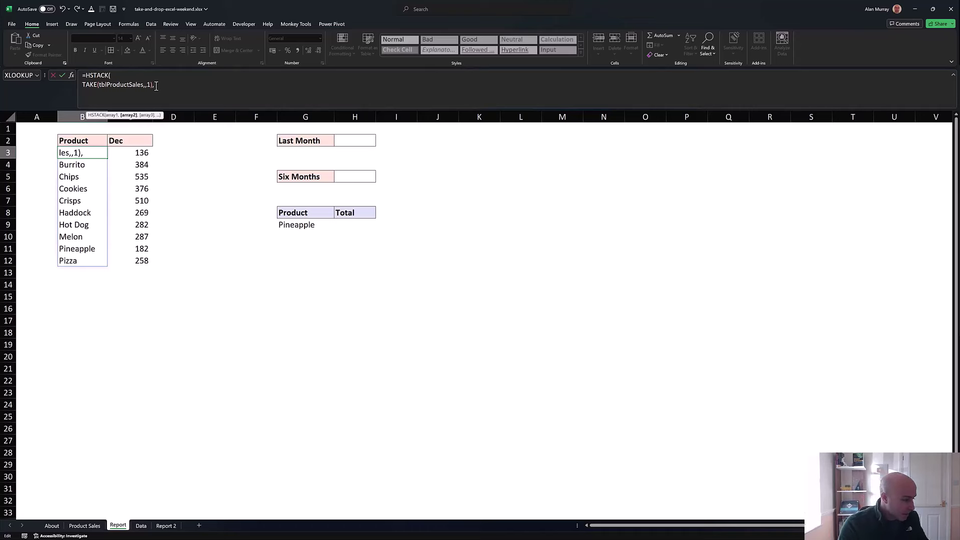
pyautogui.hotkey('alt', 'Return')
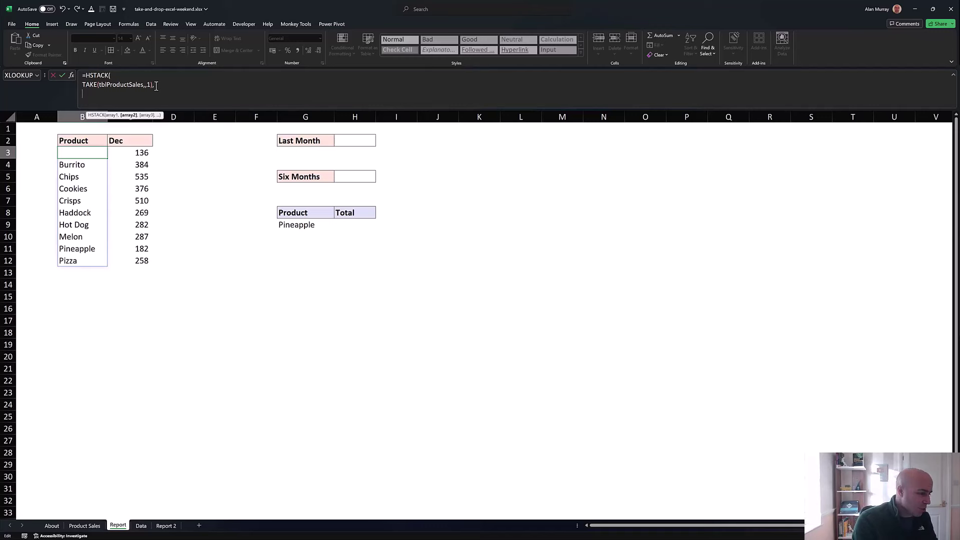
pyautogui.write('take(')
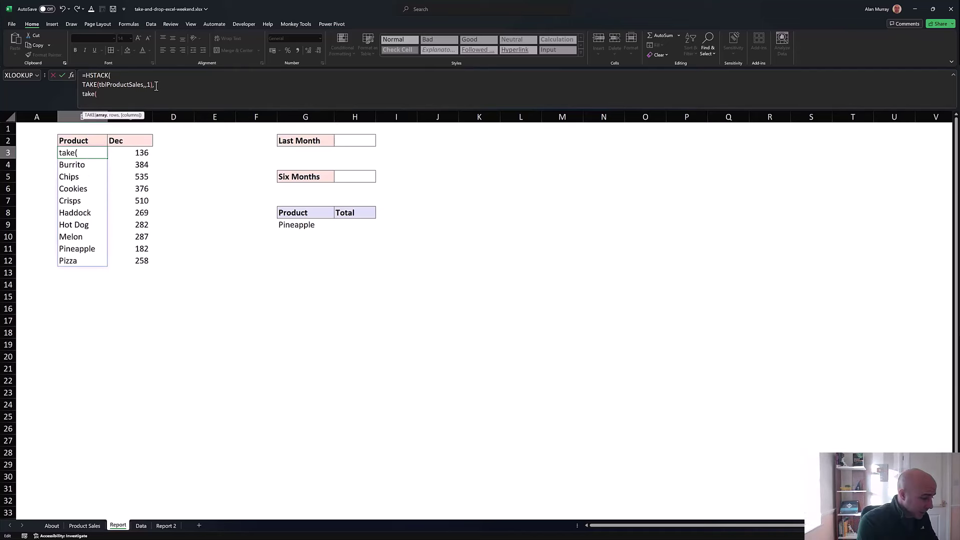
pyautogui.write('tbl')
pyautogui.press('Tab')
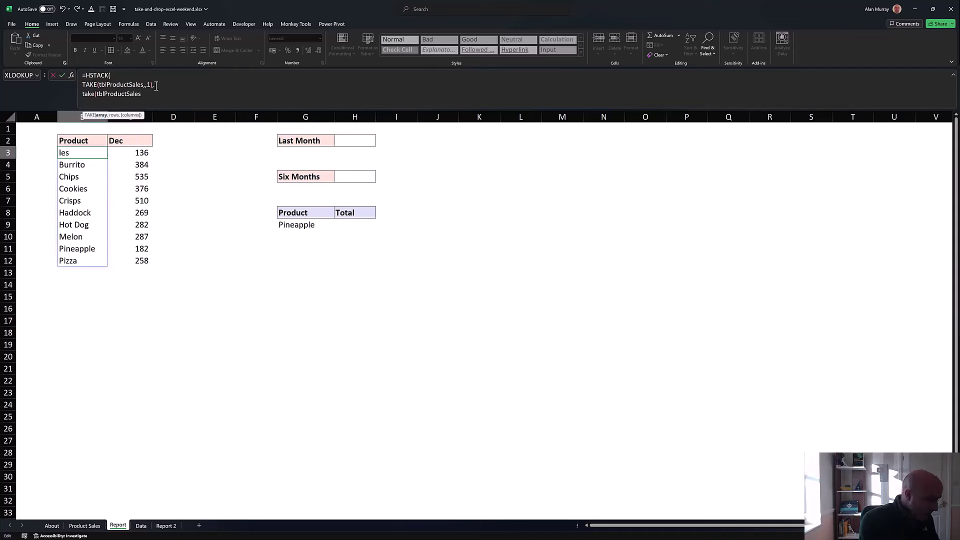
pyautogui.write(',,')
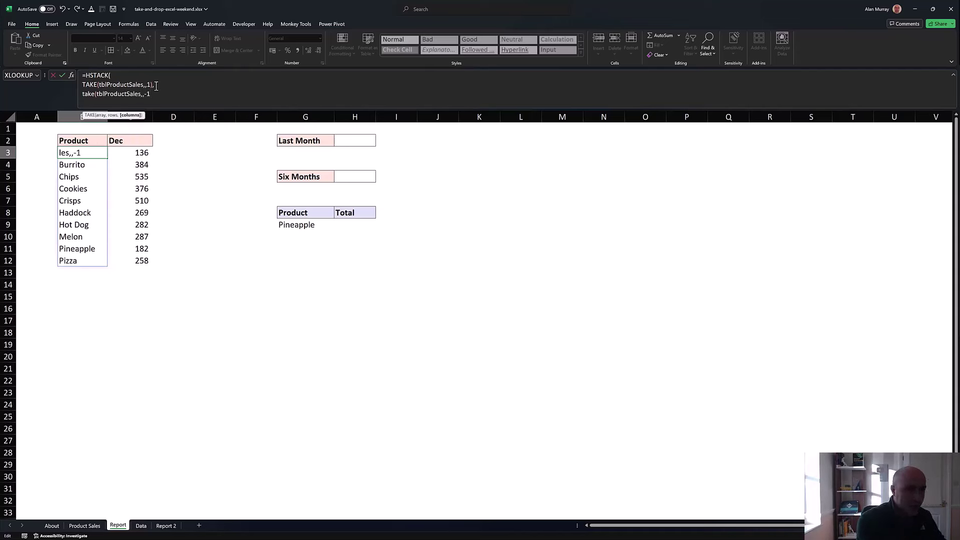
pyautogui.write('-1)')
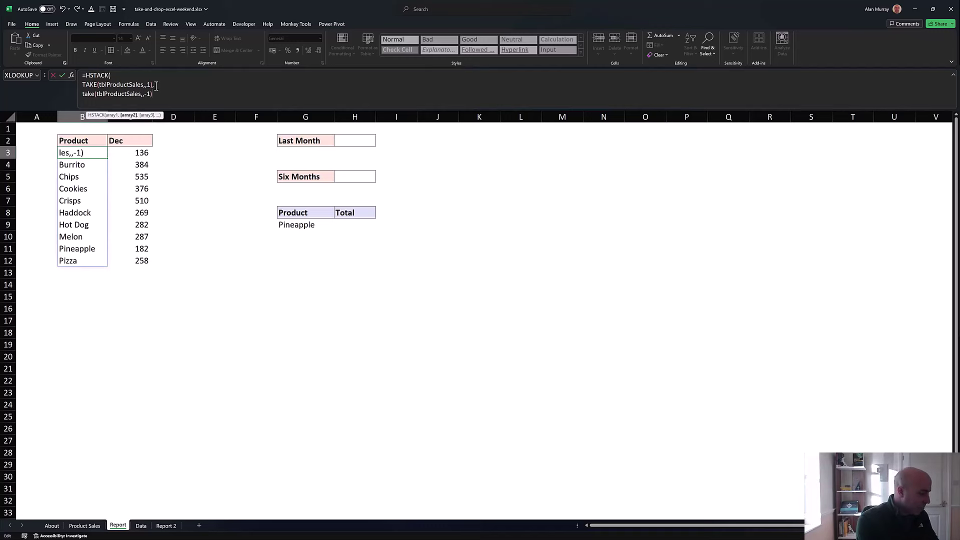
pyautogui.hotkey('alt', 'Return')
pyautogui.write(')')
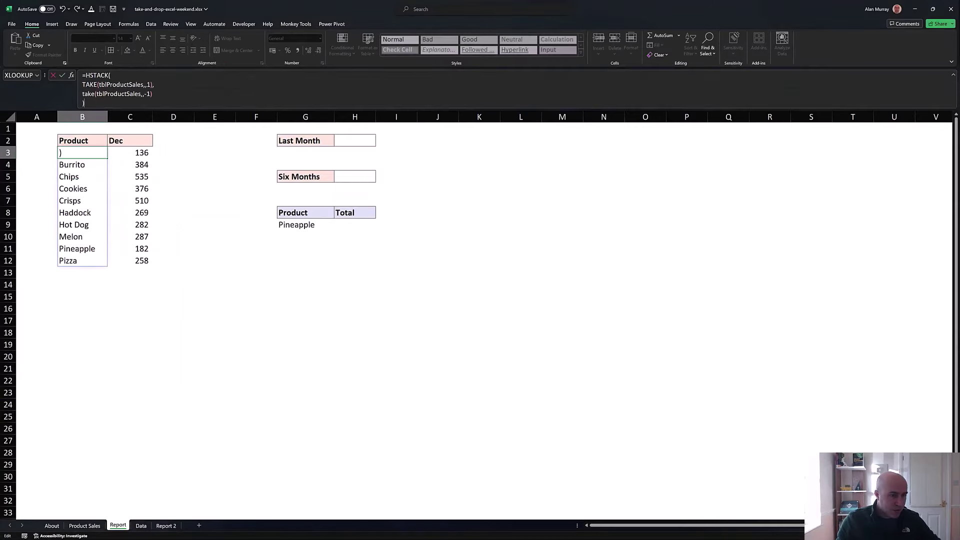
pyautogui.press('Return')
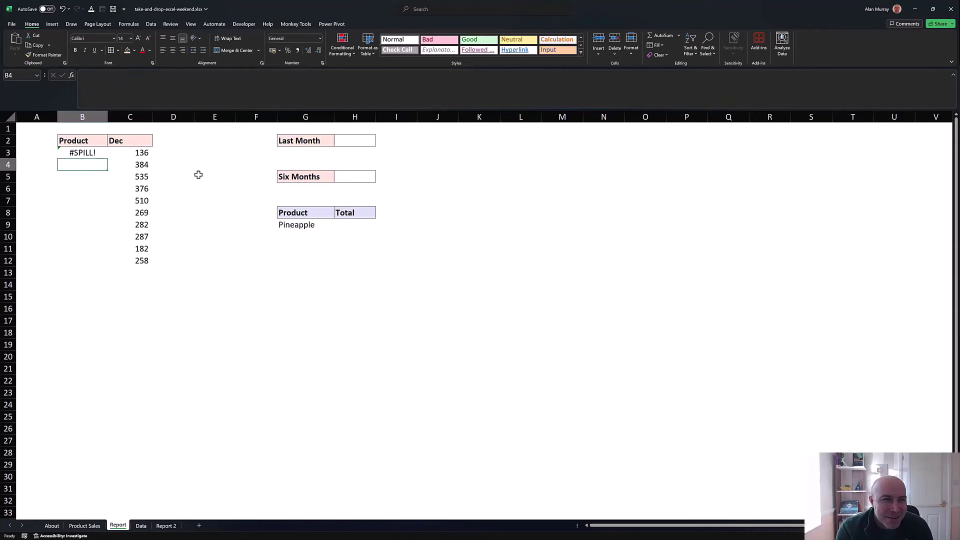
# Delete the separate TAKE formula in C3 to clear the range for B3's HSTACK results.
pyautogui.moveTo(142, 153); pyautogui.dragTo(142, 261)
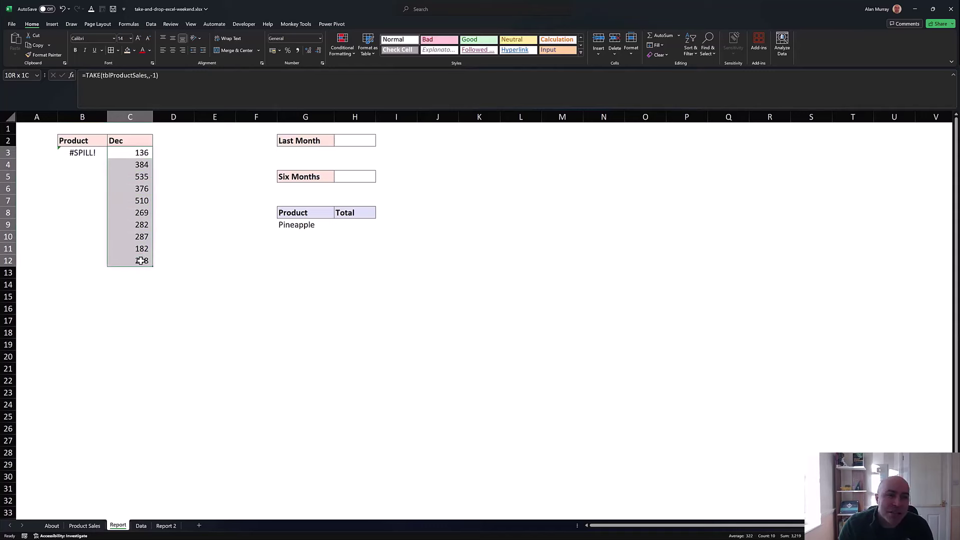
pyautogui.click(207, 273)
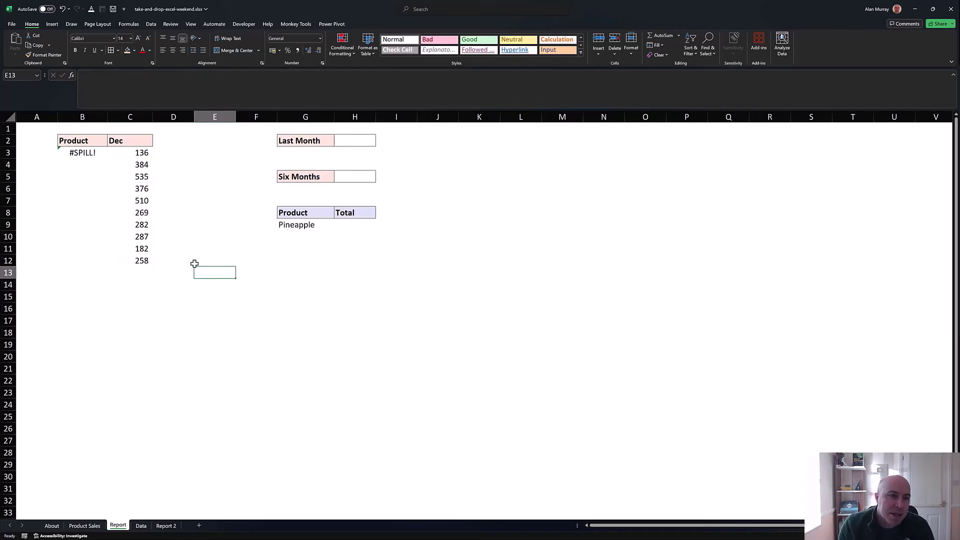
pyautogui.click(142, 156)
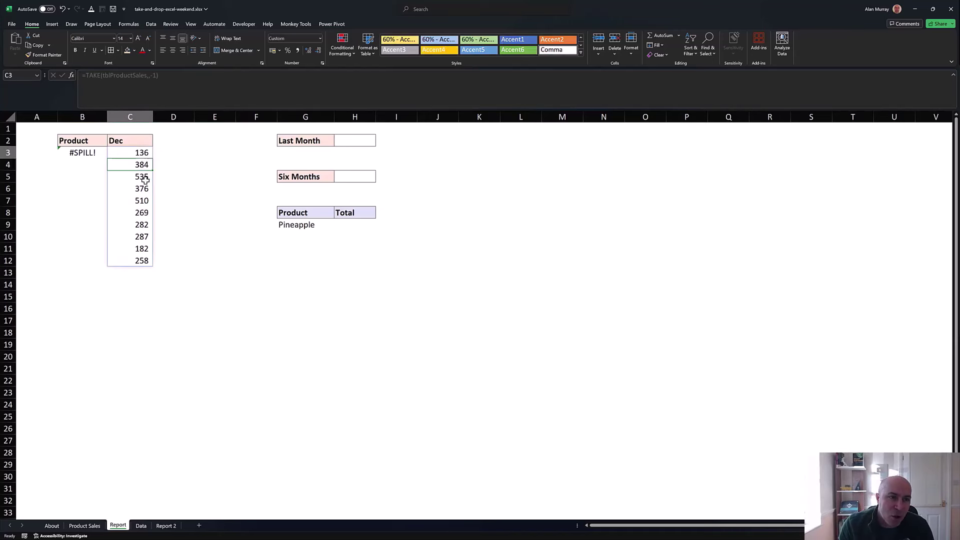
pyautogui.moveTo(145, 179); pyautogui.dragTo(145, 260)
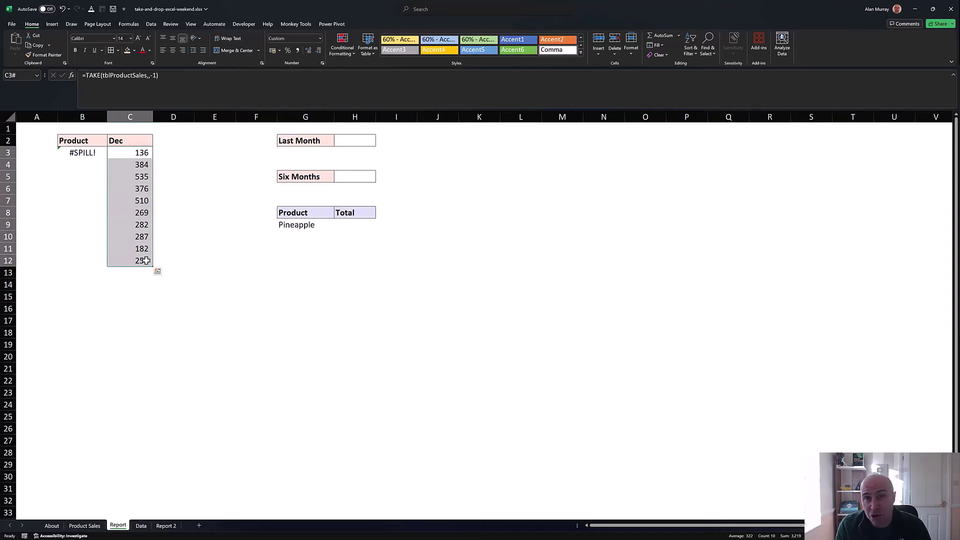
pyautogui.click(160, 249)
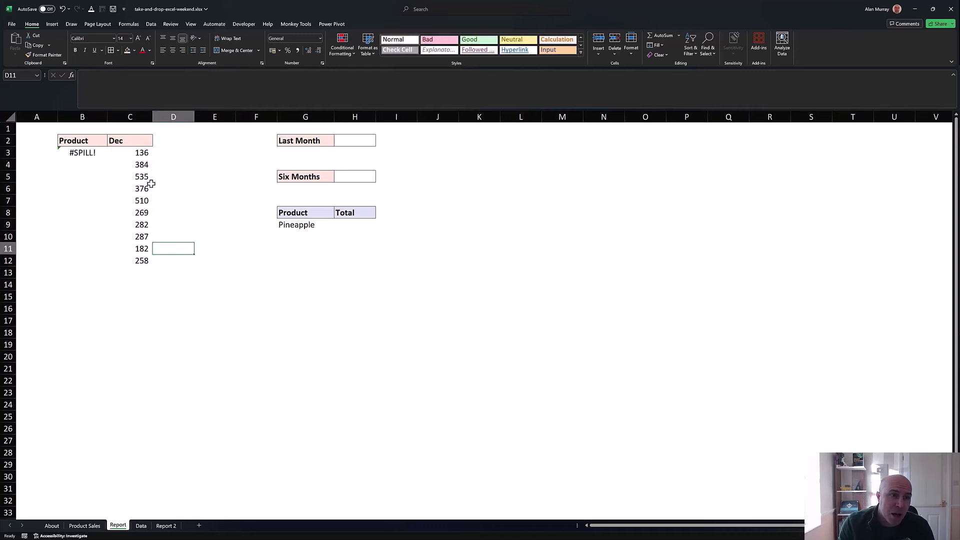
pyautogui.click(145, 154)
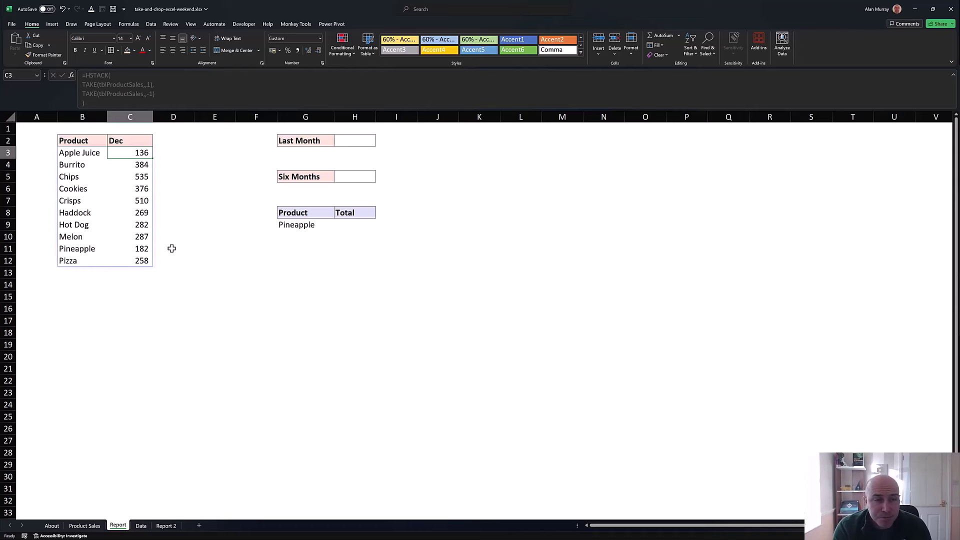
# Review the product names and last month's sales returned by the HSTACK formula in B3.
pyautogui.moveTo(97, 152); pyautogui.dragTo(94, 259)
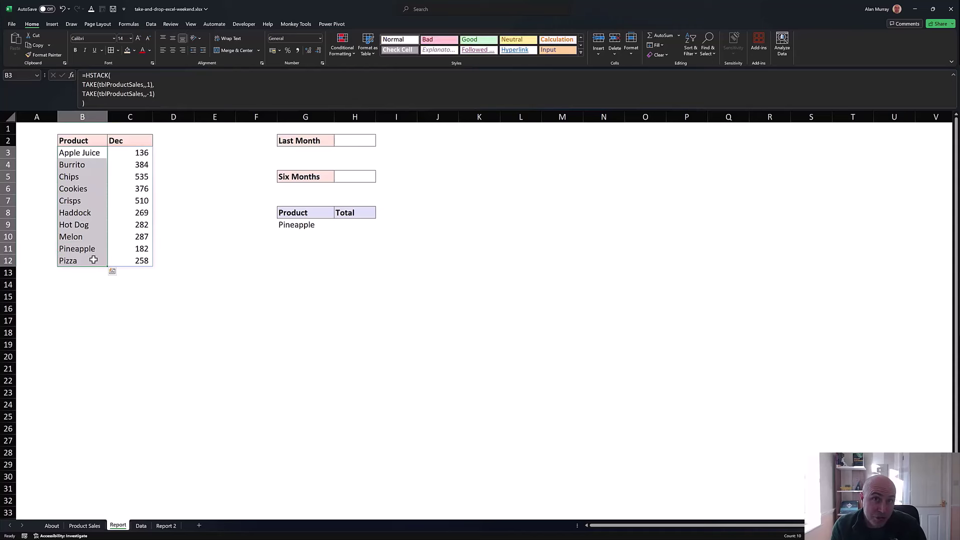
pyautogui.click(214, 270)
pyautogui.click(245, 274)
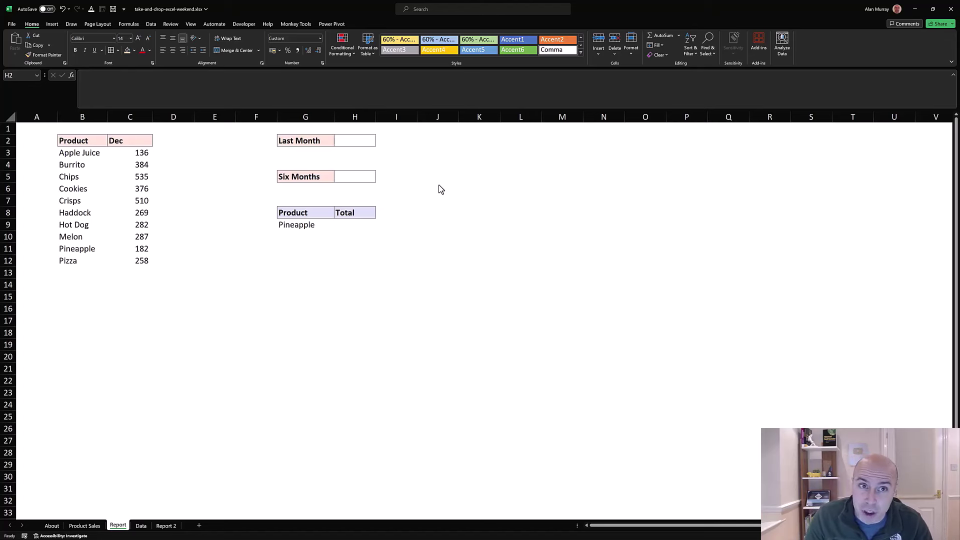
# Enter =TAKE(tblProductSales,,-1) in H2 beside Last Month to return the table's last column.
pyautogui.click(351, 141)
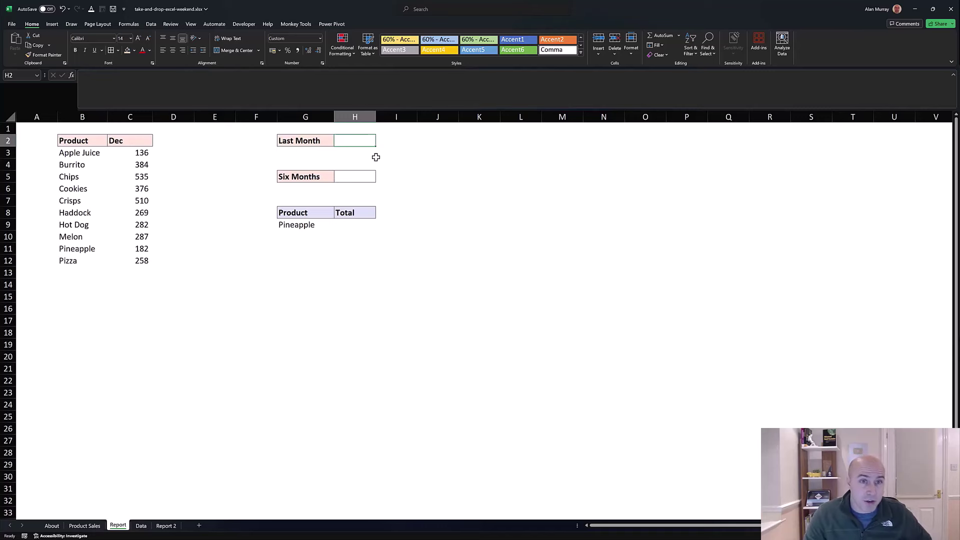
pyautogui.write('=take(')
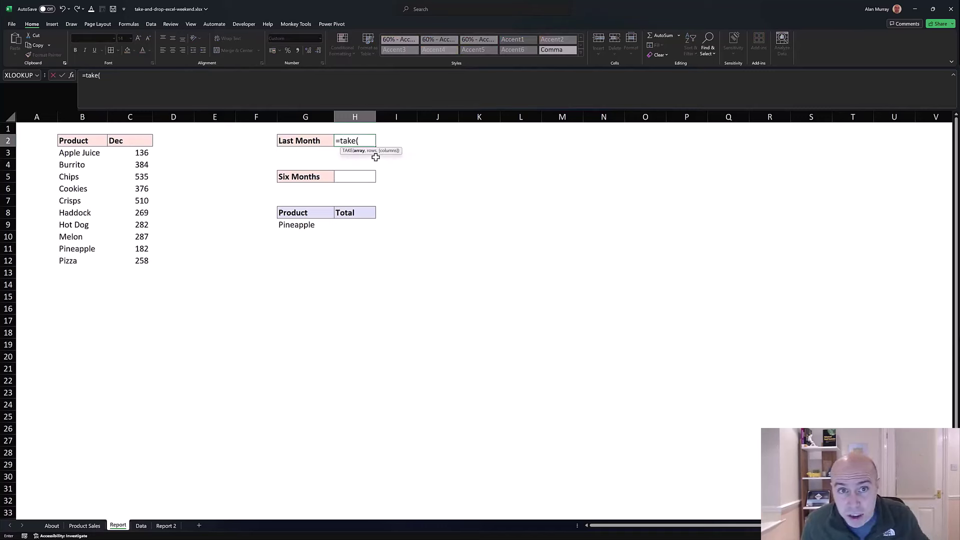
pyautogui.write('tbl')
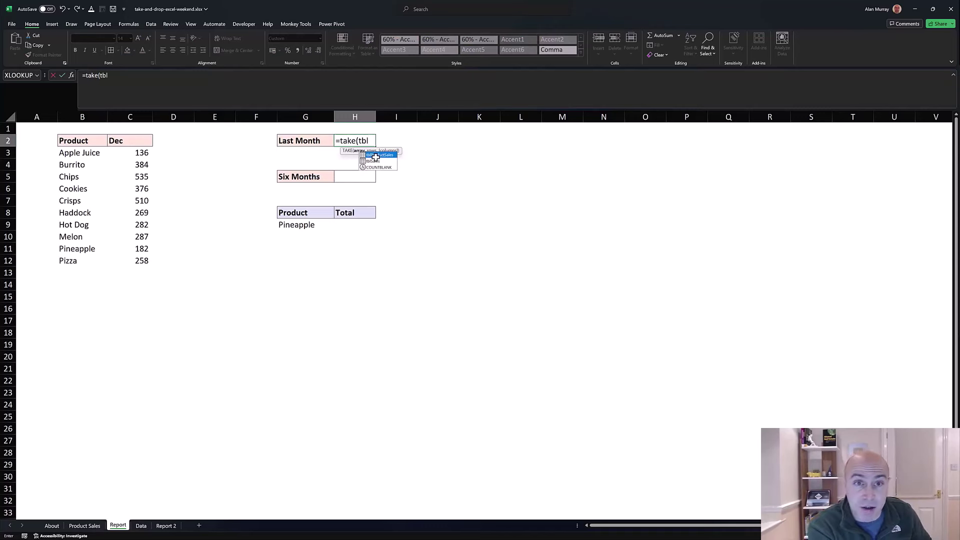
pyautogui.doubleClick(376, 156)
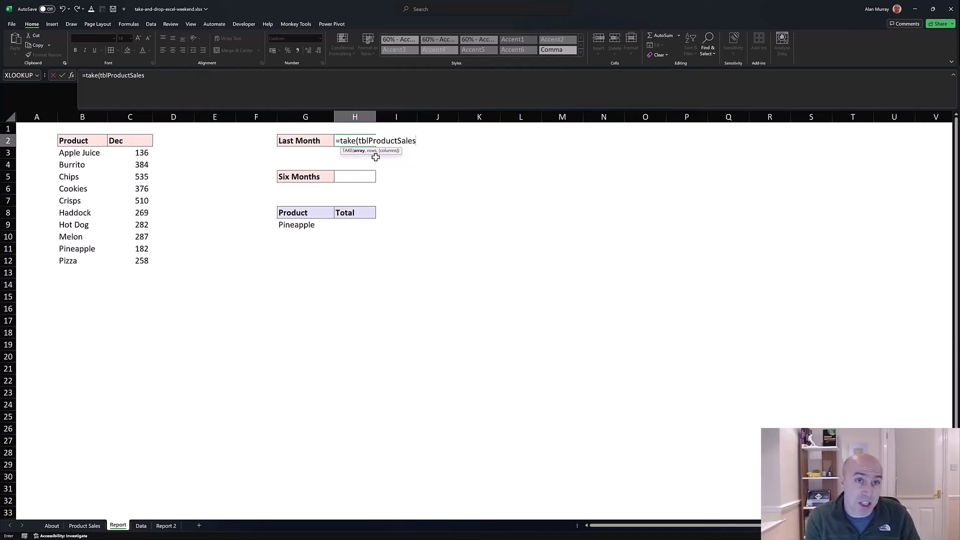
pyautogui.write(',,-1)')
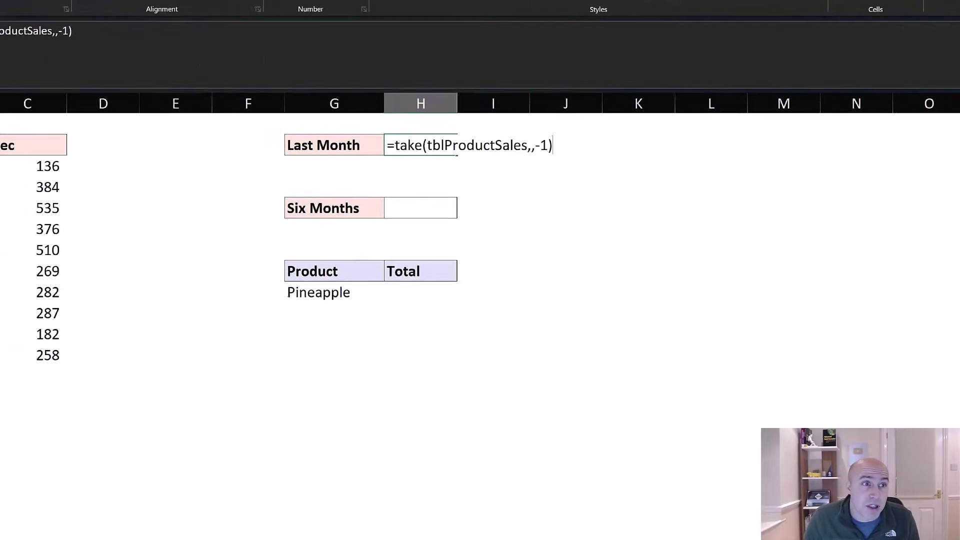
pyautogui.moveTo(472, 165)
pyautogui.mouseDown()
pyautogui.moveTo(314, 184)
pyautogui.moveTo(95, 187)
pyautogui.moveTo(110, 182)
pyautogui.moveTo(108, 194)
pyautogui.mouseUp()
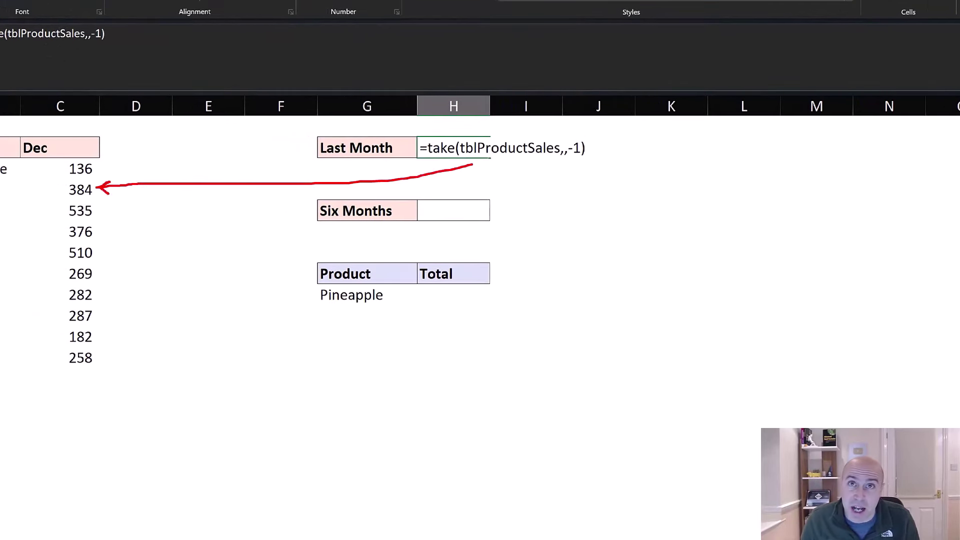
pyautogui.press('Escape')
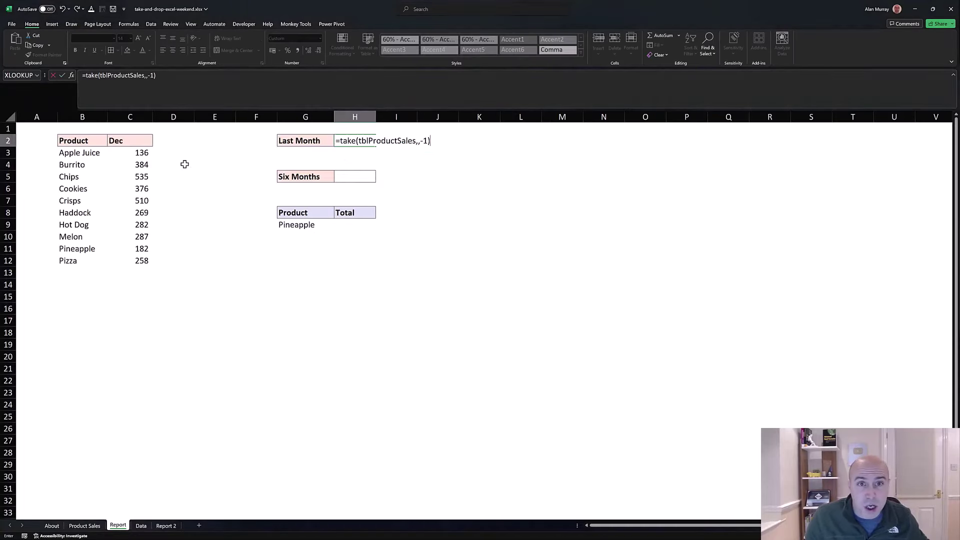
pyautogui.press('Return')
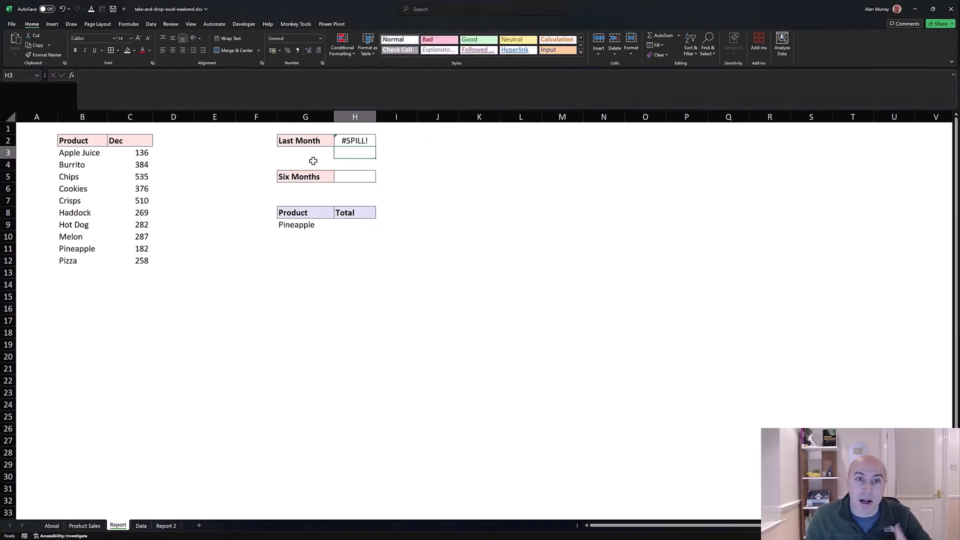
# Wrap H2's TAKE formula in a SUM function so it totals last month's sales.
pyautogui.click(366, 141)
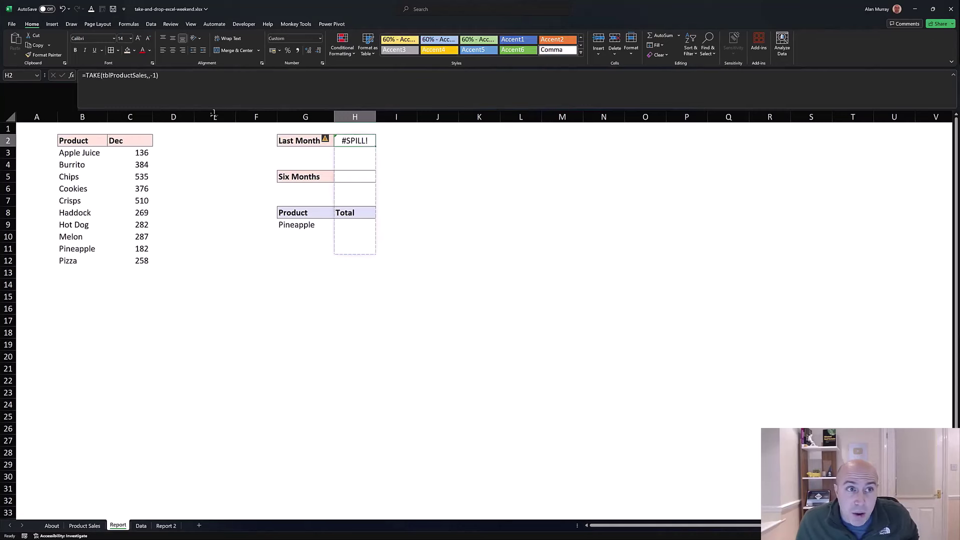
pyautogui.moveTo(159, 75); pyautogui.dragTo(93, 78)
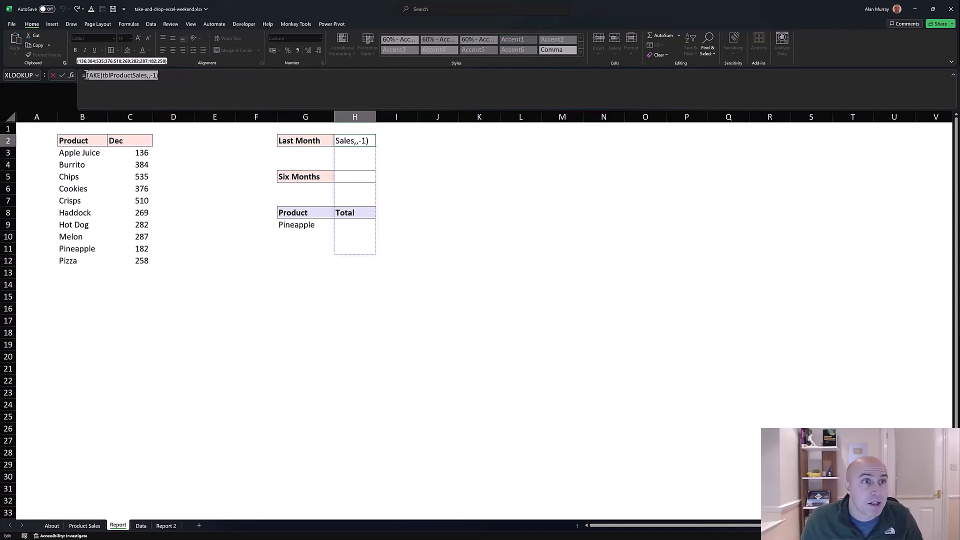
pyautogui.click(86, 75)
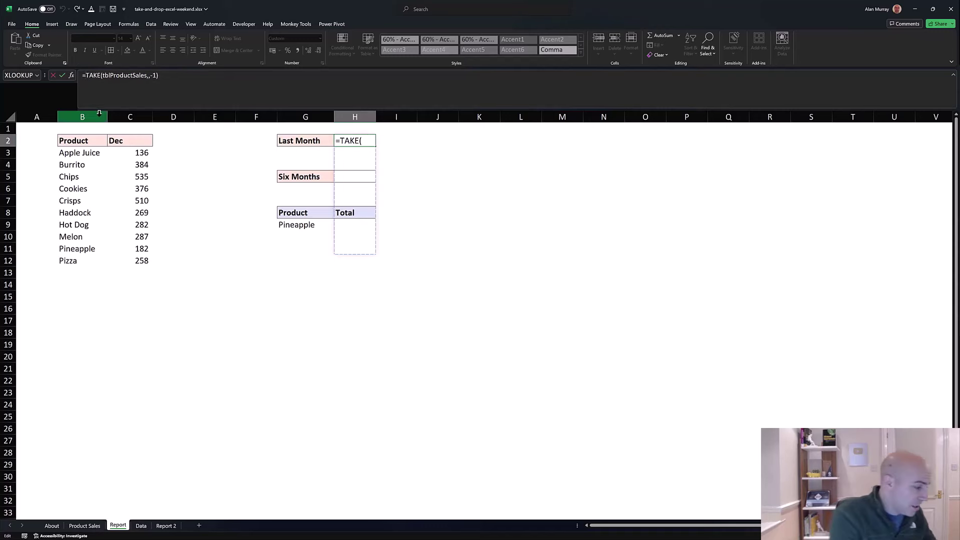
pyautogui.write('sum(')
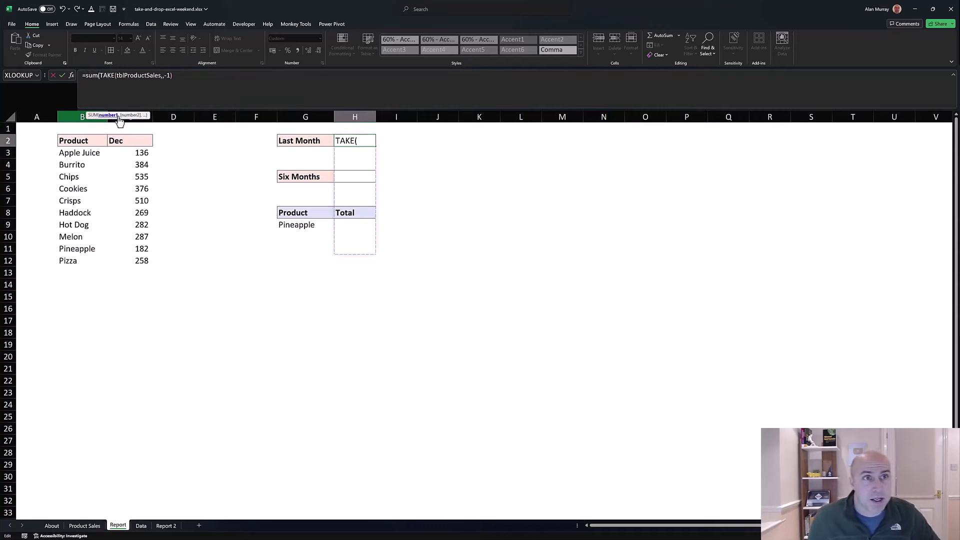
pyautogui.click(178, 75)
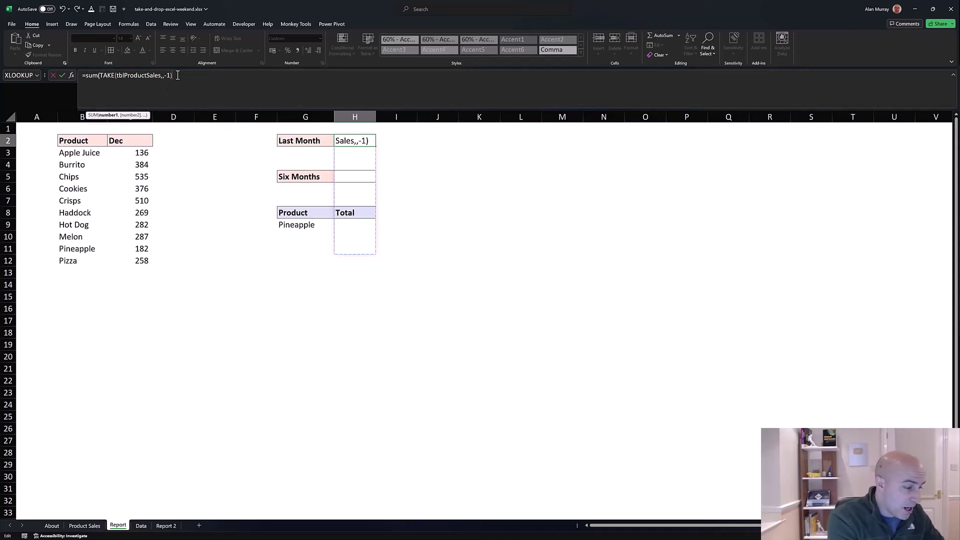
pyautogui.write(')')
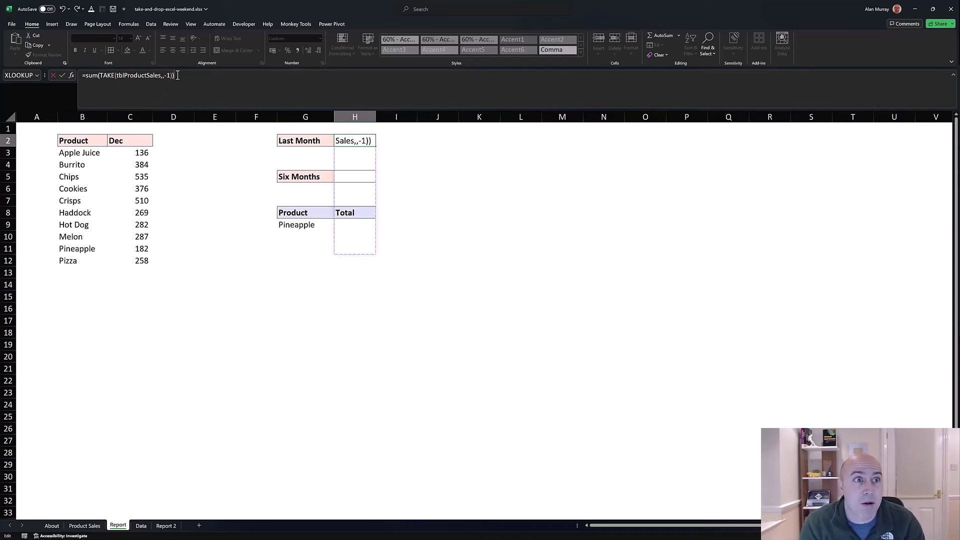
pyautogui.press('Return')
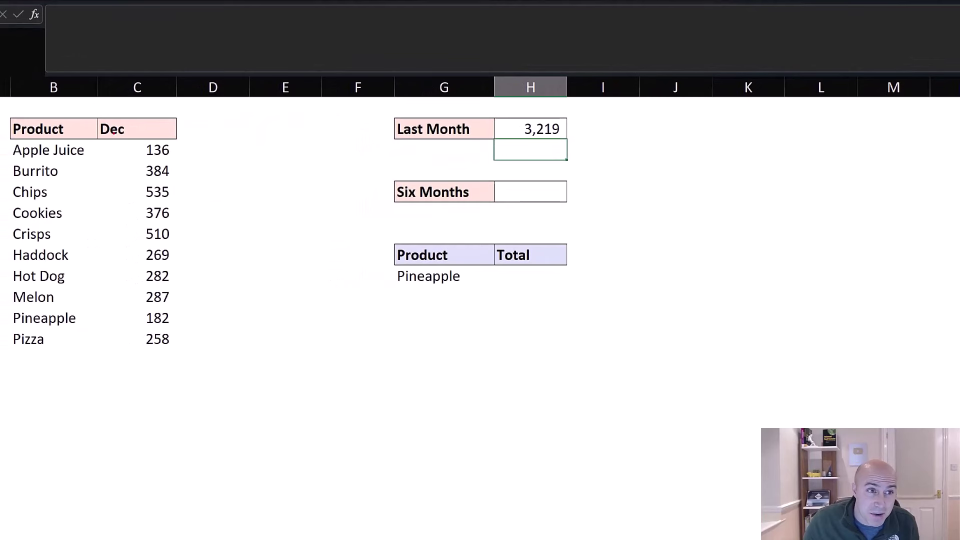
pyautogui.moveTo(101, 110)
pyautogui.mouseDown()
pyautogui.moveTo(151, 113)
pyautogui.moveTo(201, 188)
pyautogui.moveTo(193, 356)
pyautogui.moveTo(100, 322)
pyautogui.moveTo(102, 116)
pyautogui.mouseUp()
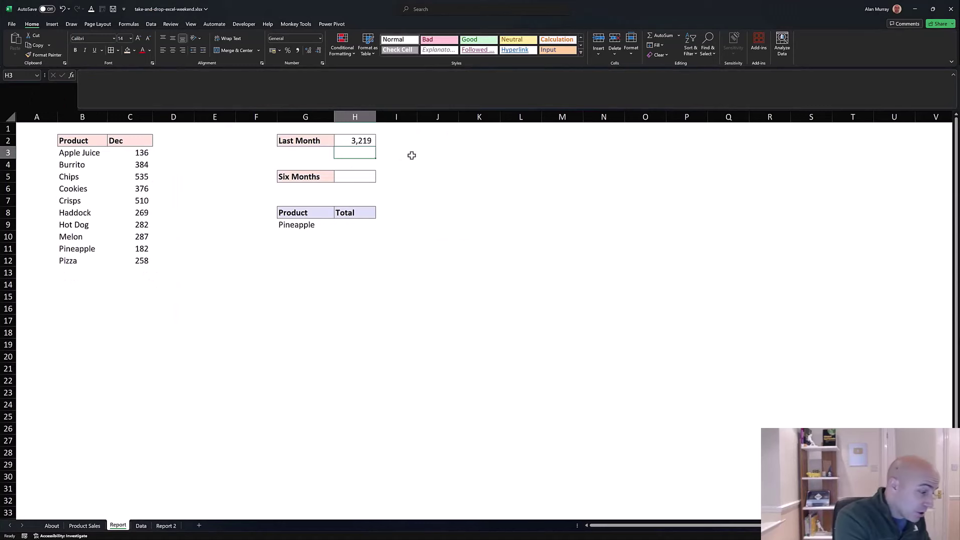
# Enter =SUM(TAKE(B3#,,-1)) in H3 to total the last column of B3's spill range.
pyautogui.write('=sum(take(')
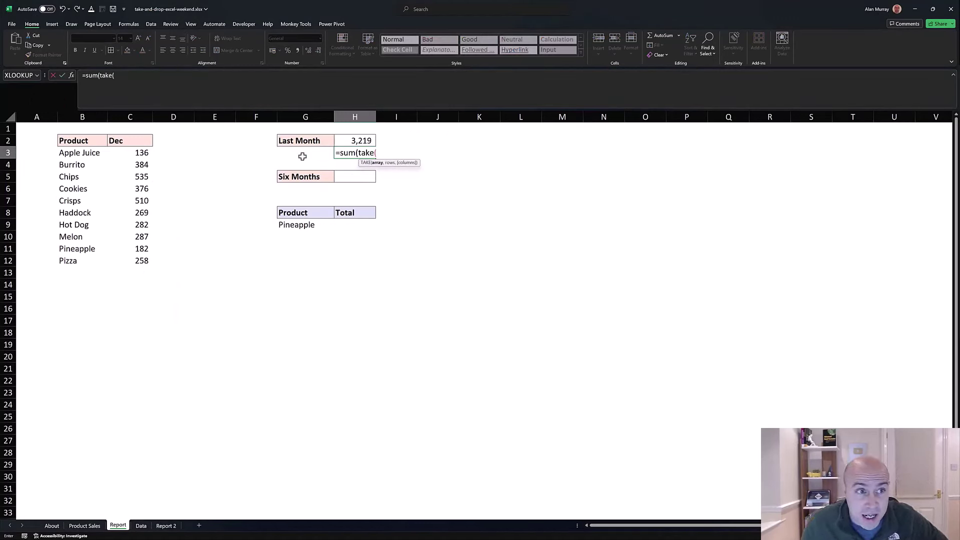
pyautogui.click(98, 153)
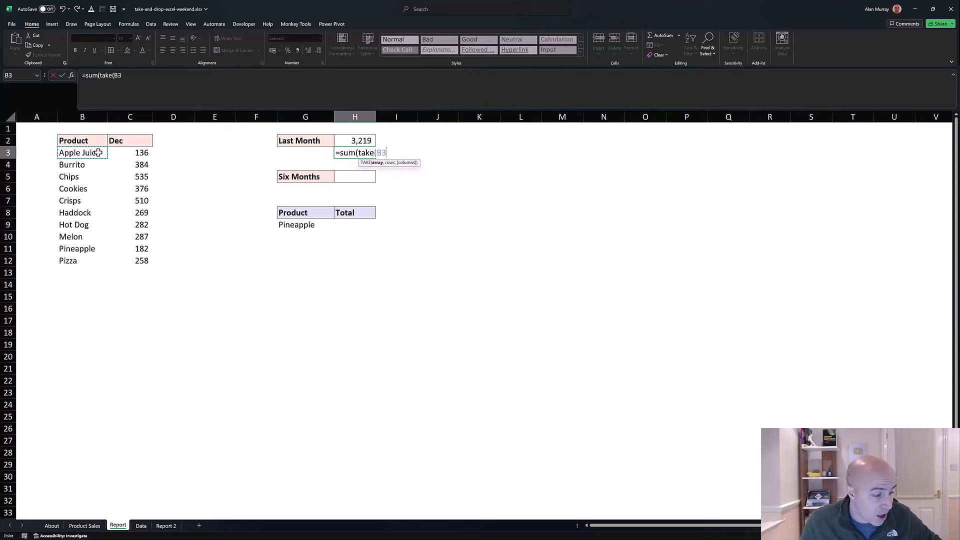
pyautogui.write('#')
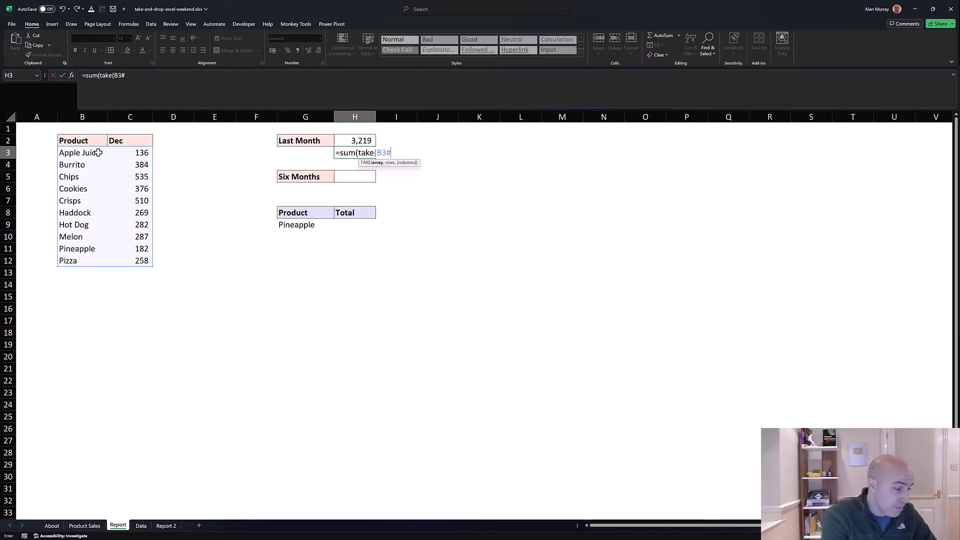
pyautogui.write(',,')
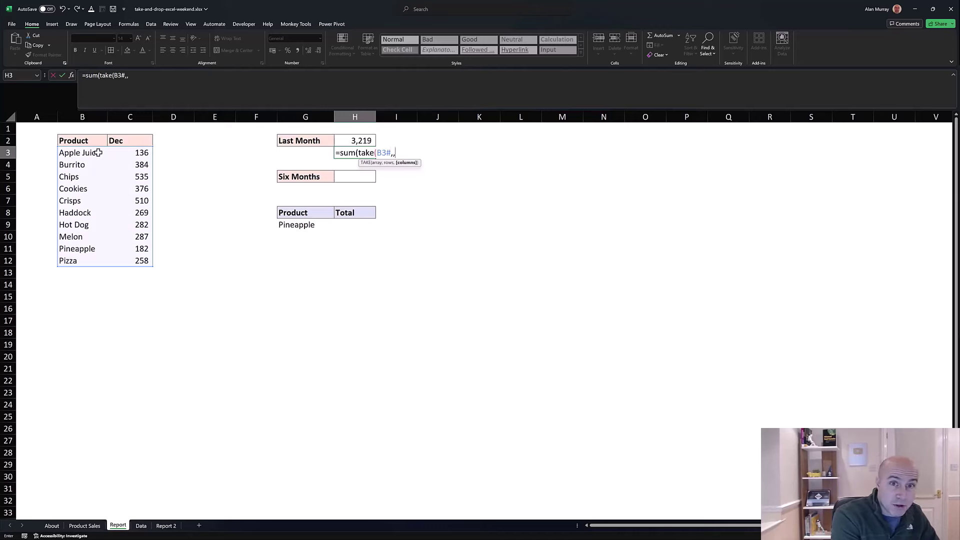
pyautogui.write('-1))')
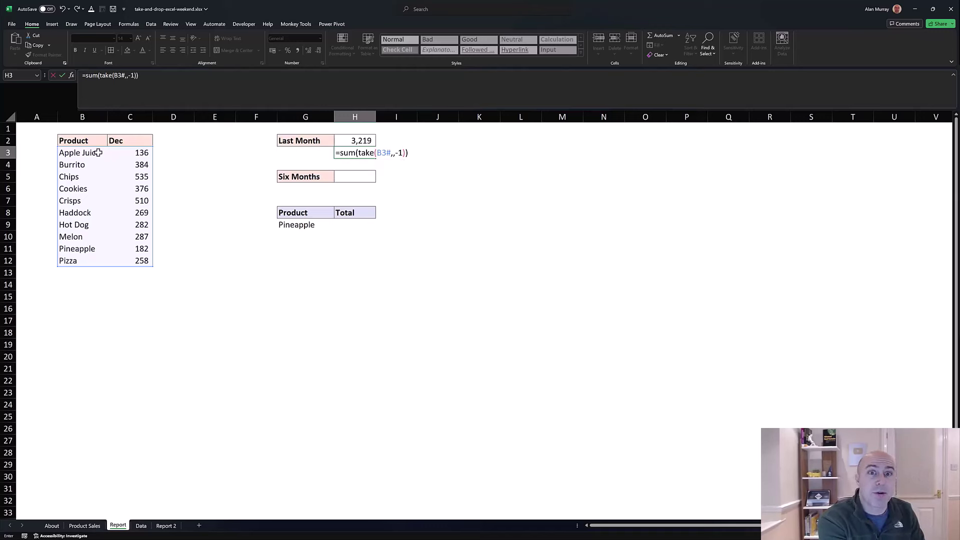
pyautogui.press('Return')
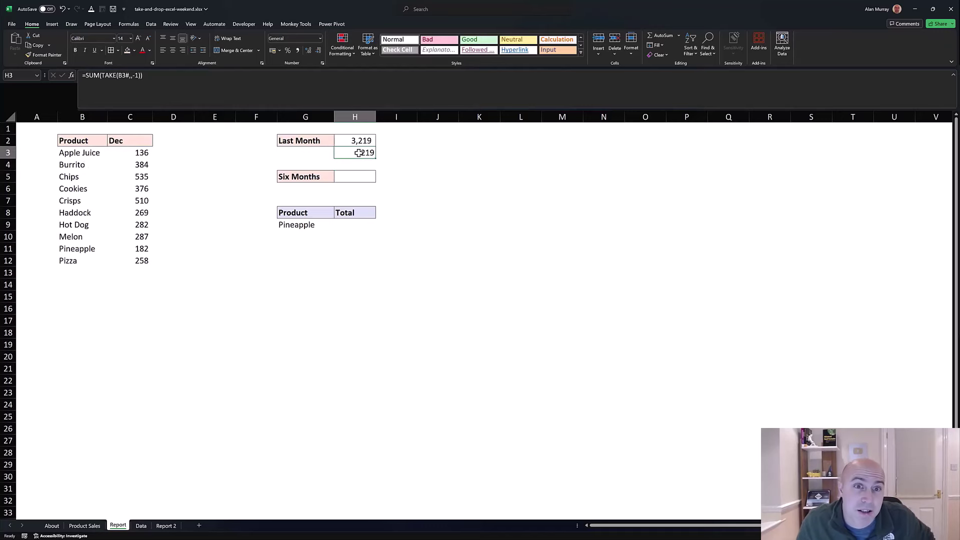
# Replace TAKE with DROP in H3 and set the columns argument to 1, giving =SUM(DROP(B3#,,1)).
pyautogui.doubleClick(358, 153)
pyautogui.moveTo(361, 153); pyautogui.dragTo(379, 153)
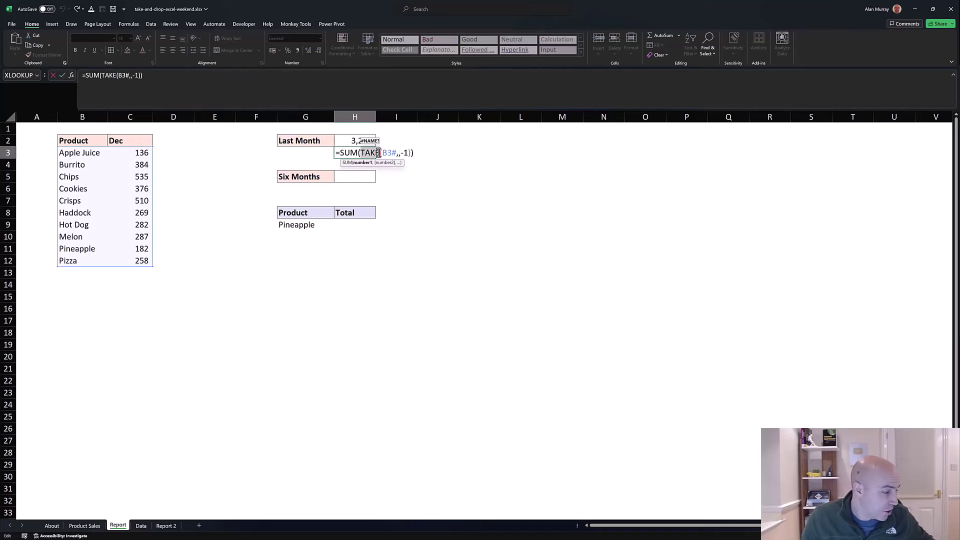
pyautogui.write('drop')
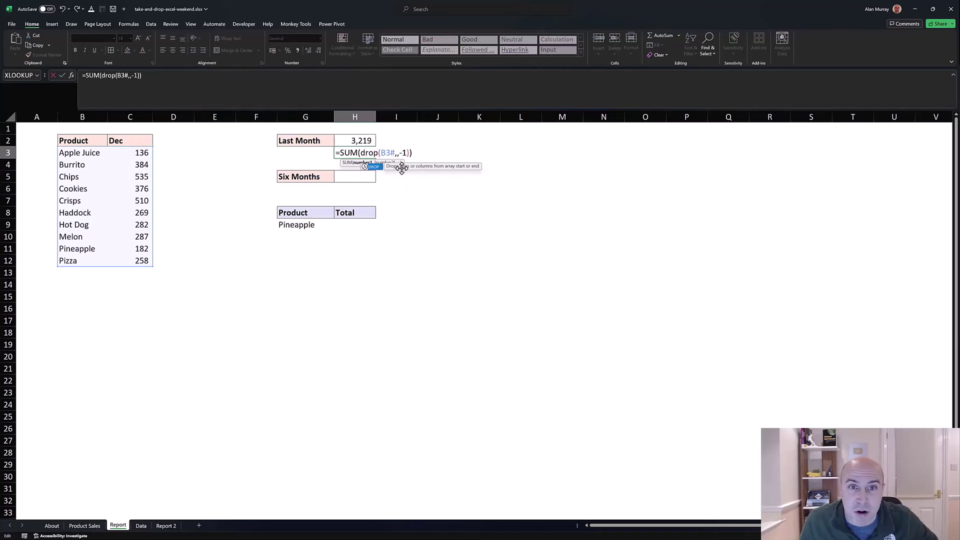
pyautogui.doubleClick(403, 153)
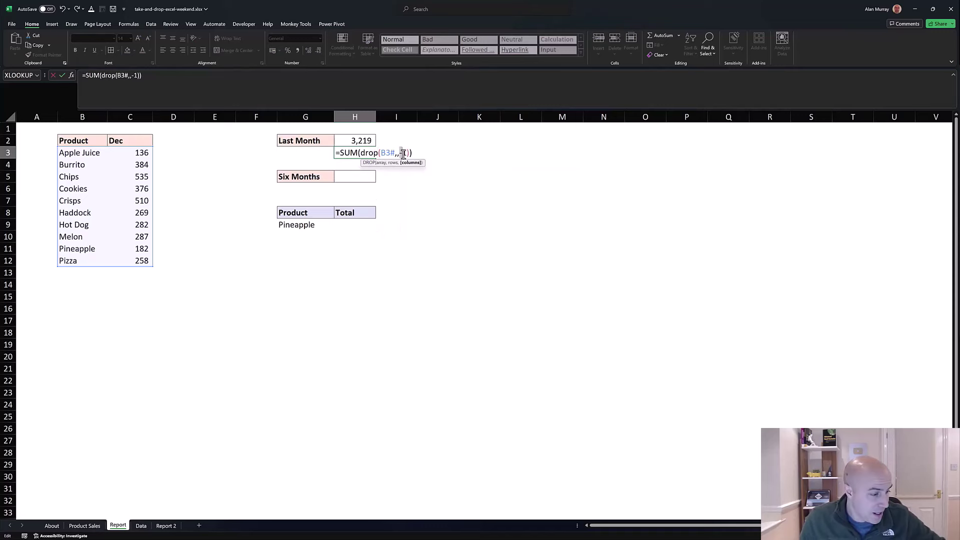
pyautogui.write('1')
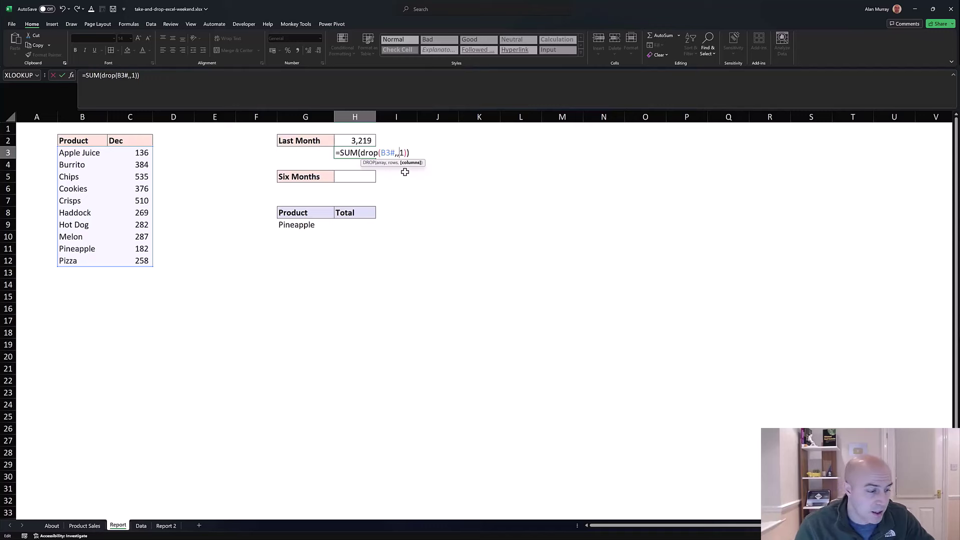
pyautogui.press('Return')
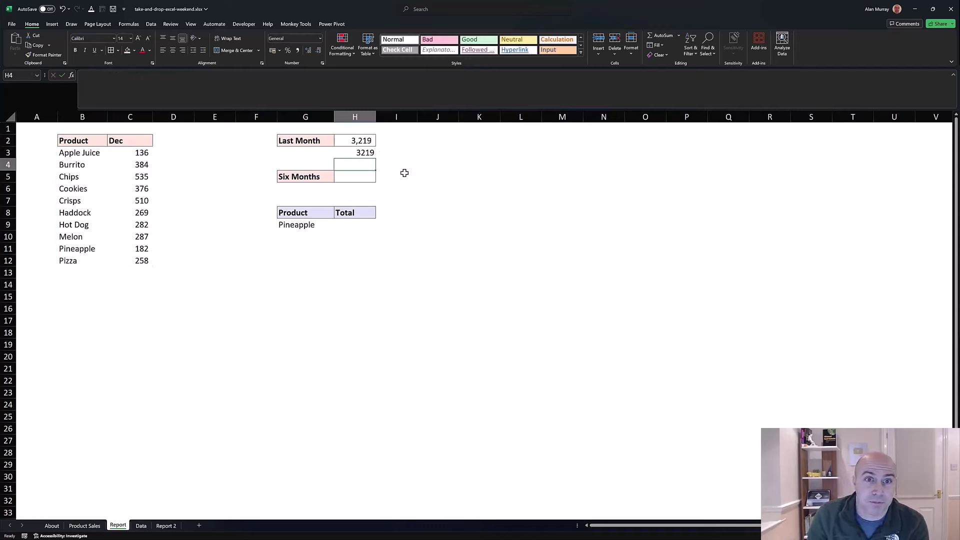
# Review the DROP formula in H3, then delete it from the cell.
pyautogui.click(365, 155)
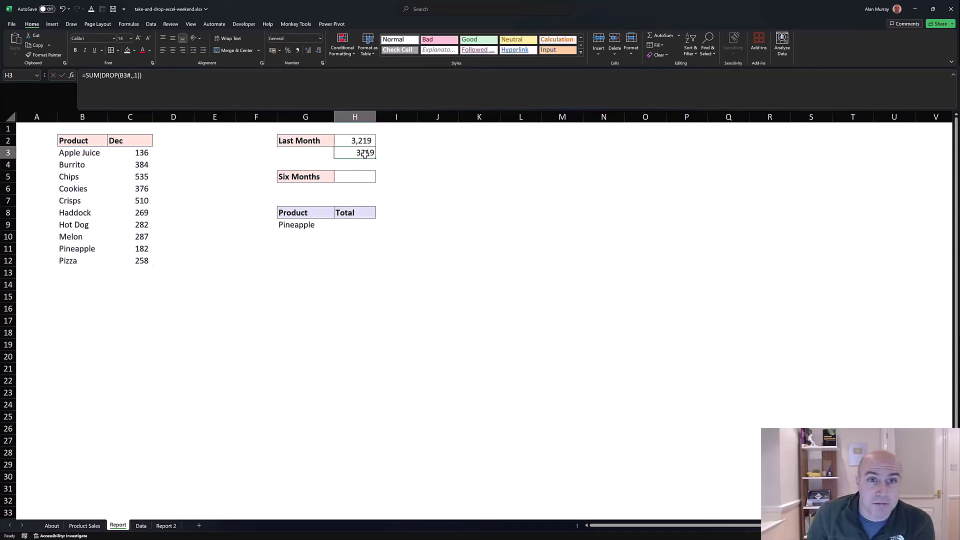
pyautogui.doubleClick(365, 154)
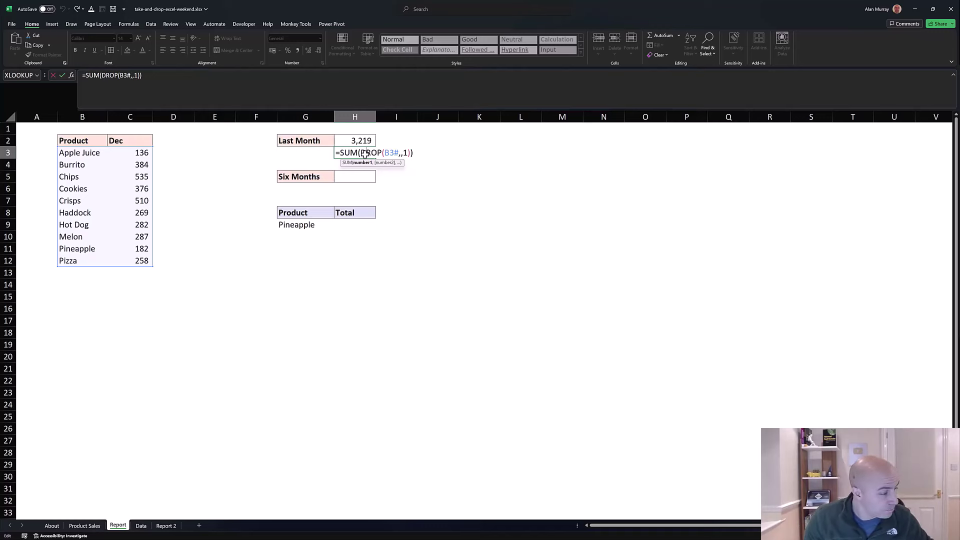
pyautogui.hotkey('ctrl', 'Return')
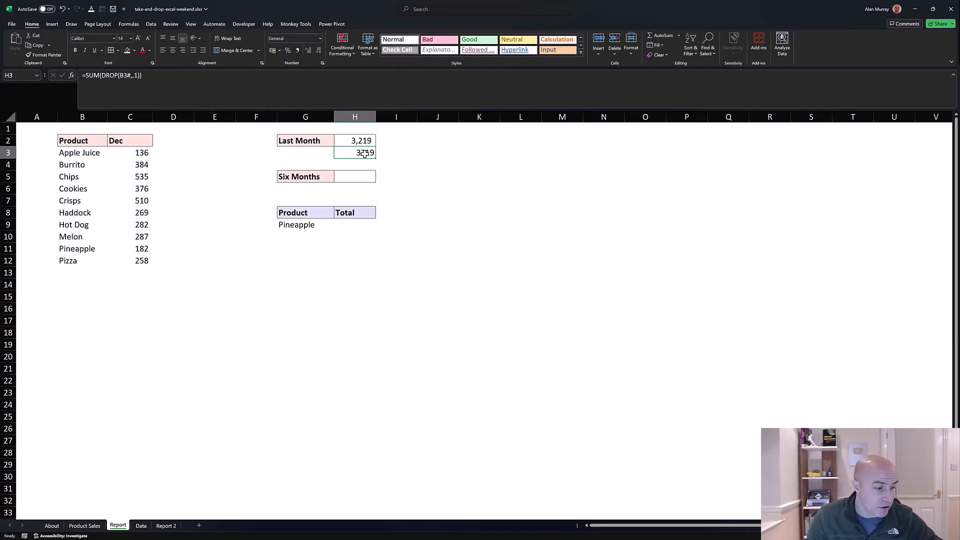
pyautogui.press('Delete')
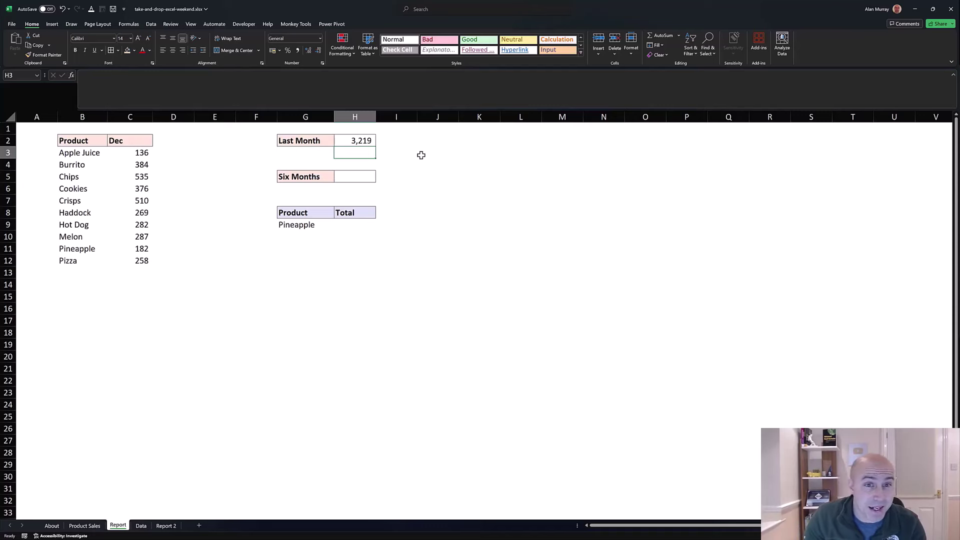
# Enter =SUM(TAKE(tblProductSales,,-6)) in H5 to total the last six months of sales.
pyautogui.click(369, 178)
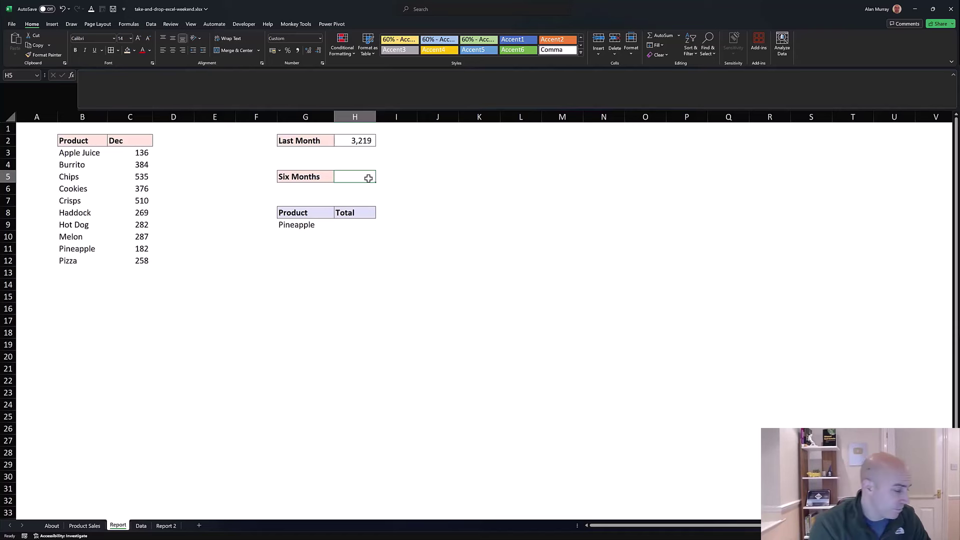
pyautogui.write('=sum(')
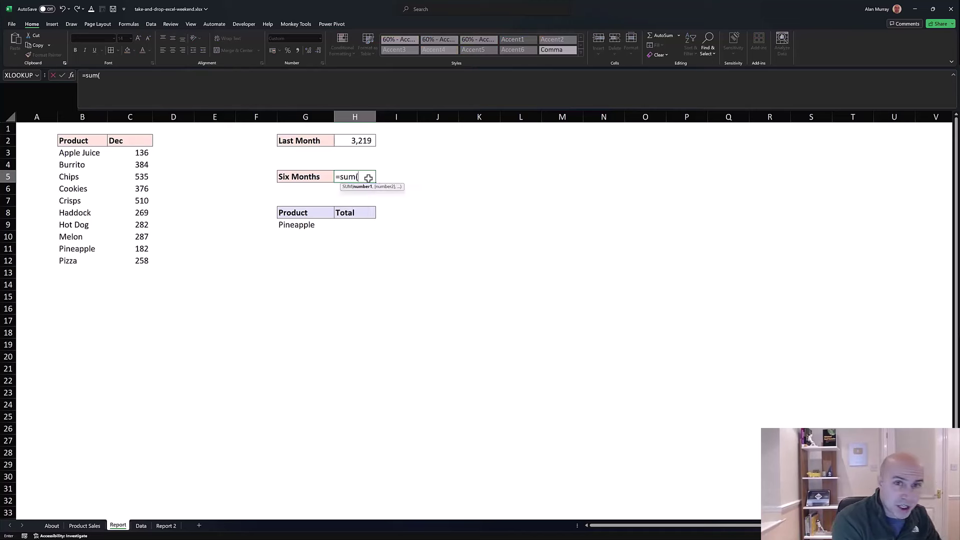
pyautogui.write('take(')
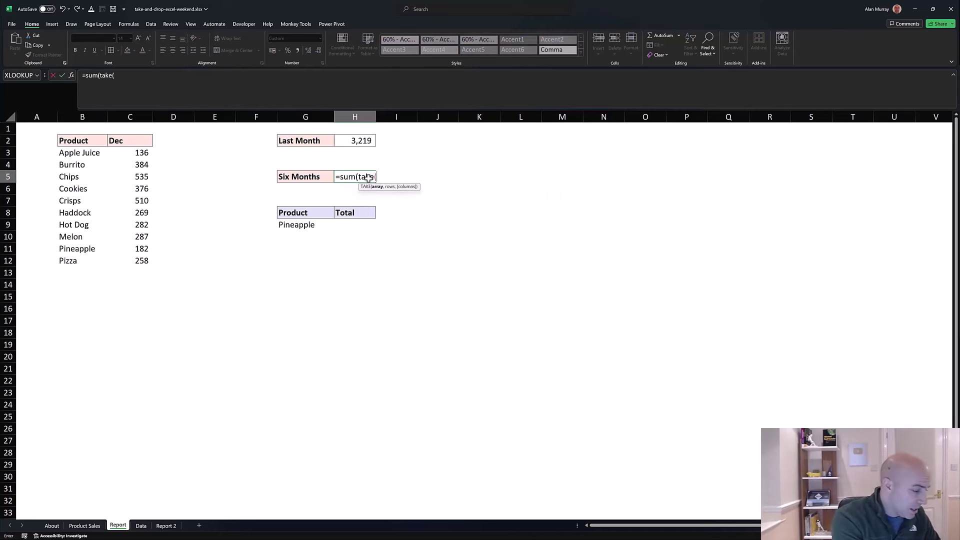
pyautogui.write('tbl')
pyautogui.press('Tab')
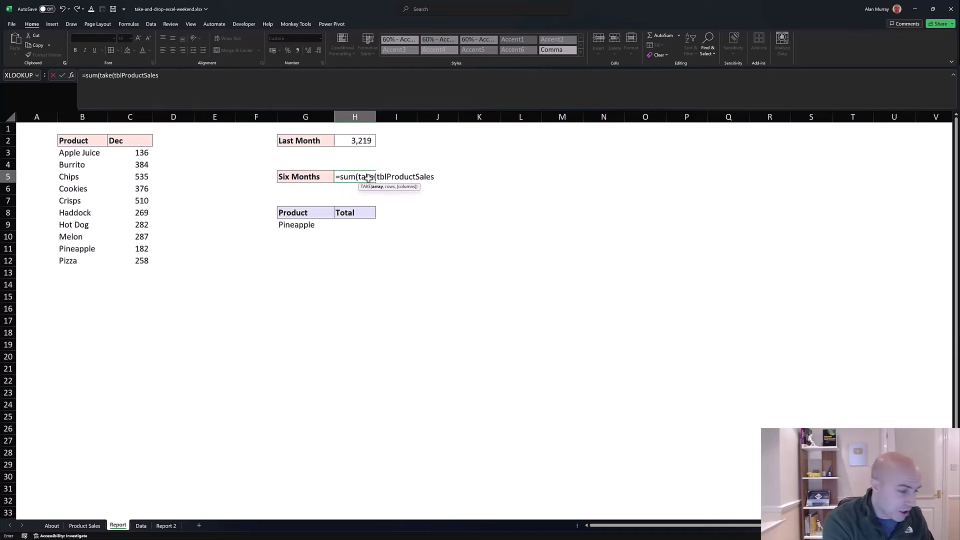
pyautogui.write(',,')
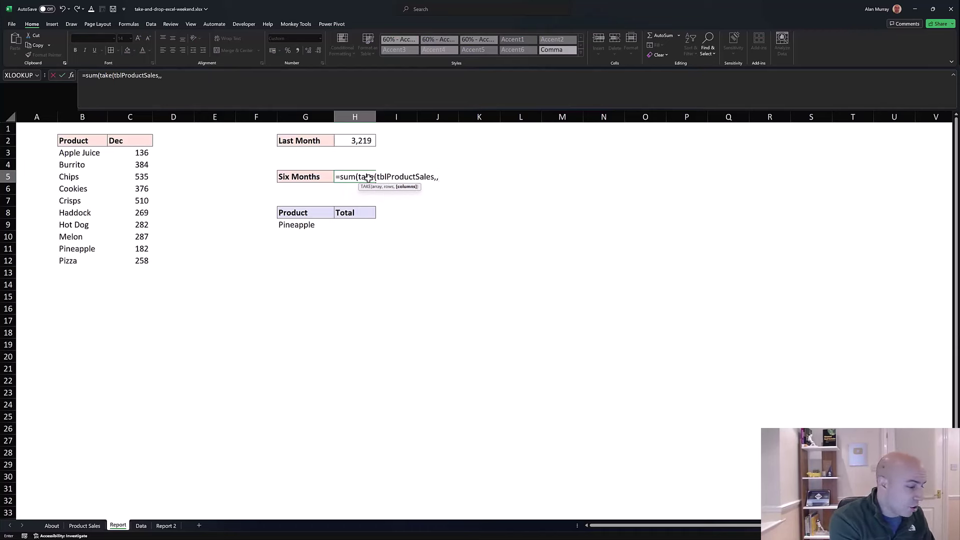
pyautogui.write('-6)')
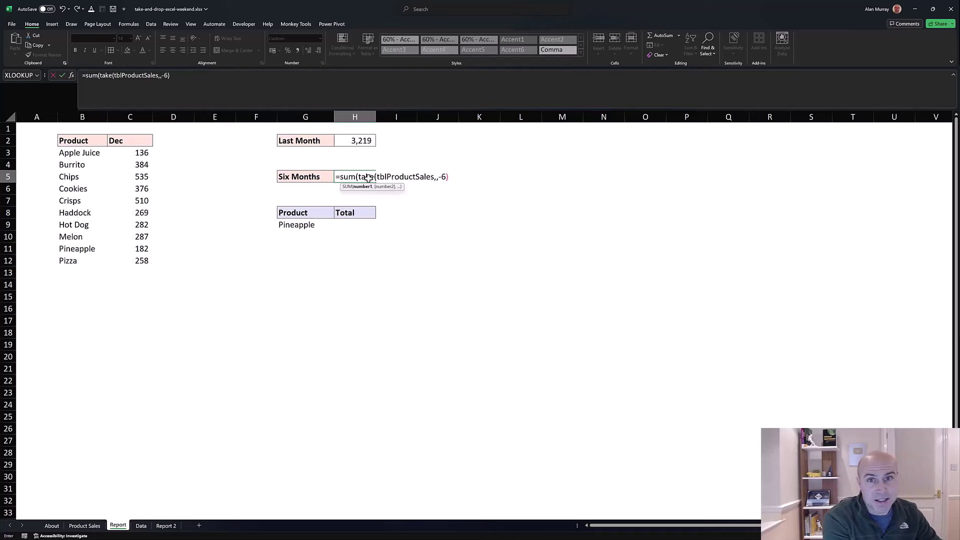
pyautogui.write(')')
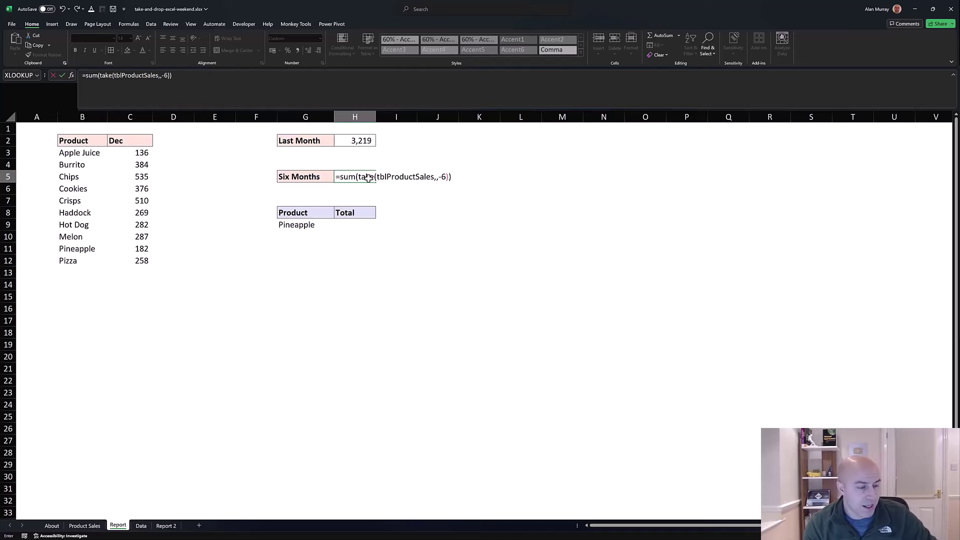
pyautogui.press('Return')
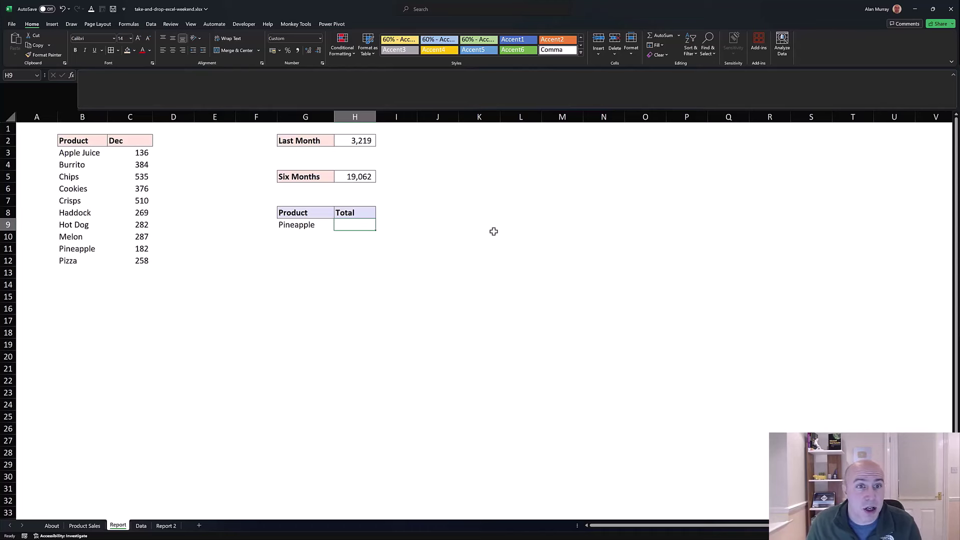
# Choose Cookies and then Hot Dog as the product in G9.
pyautogui.click(318, 226)
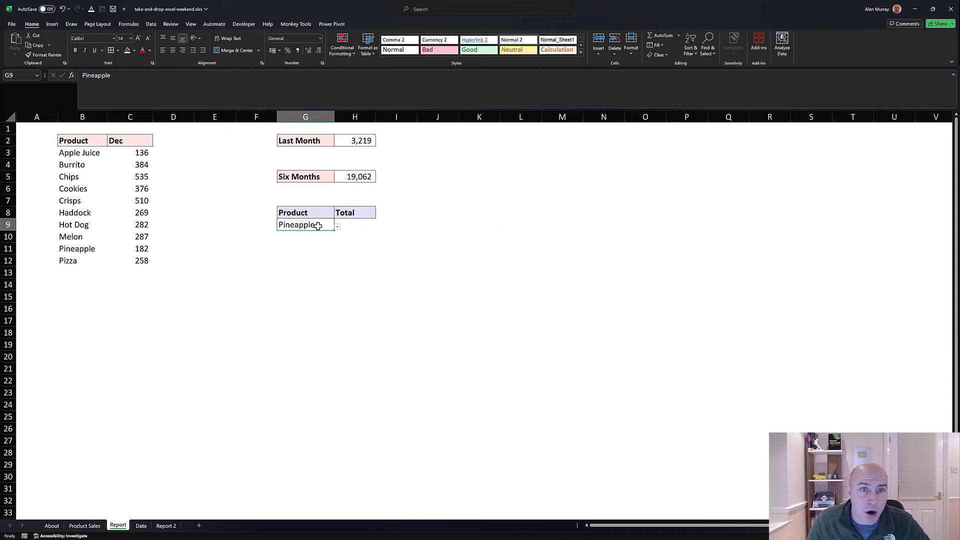
pyautogui.click(339, 229)
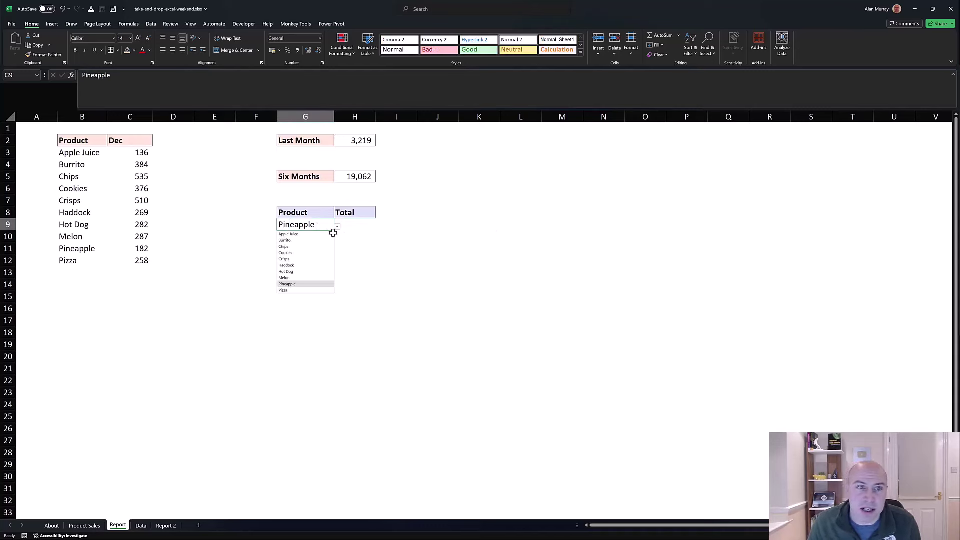
pyautogui.click(312, 253)
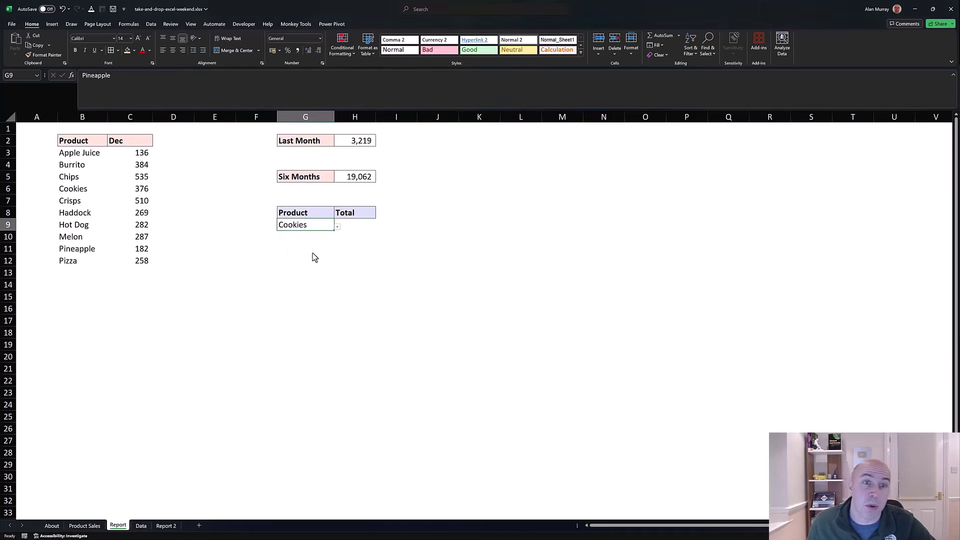
pyautogui.click(338, 228)
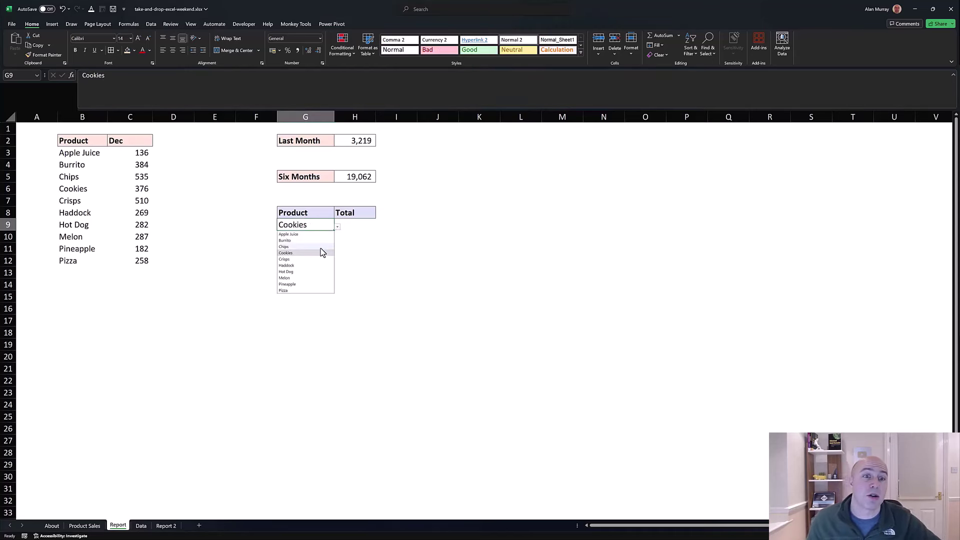
pyautogui.click(300, 272)
# Select H9, examine the month columns and the Product column on the Product Sales sheet, and return to the Report sheet.
pyautogui.click(362, 228)
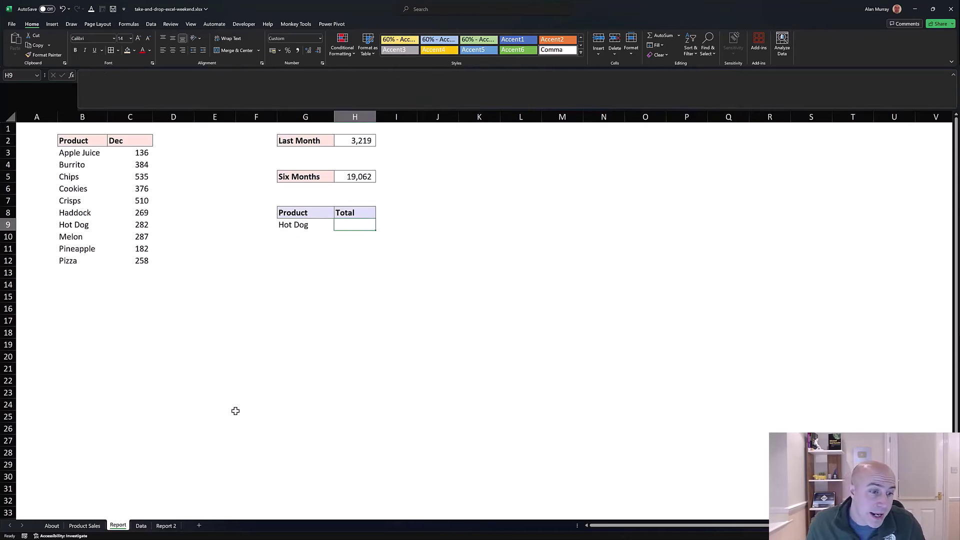
pyautogui.click(85, 525)
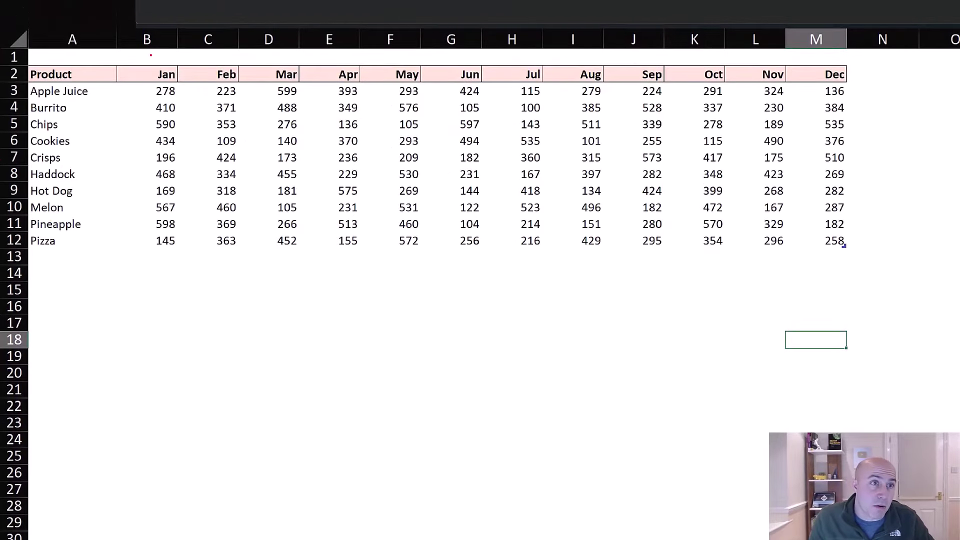
pyautogui.moveTo(142, 69)
pyautogui.mouseDown()
pyautogui.moveTo(821, 62)
pyautogui.moveTo(867, 178)
pyautogui.moveTo(835, 264)
pyautogui.moveTo(222, 283)
pyautogui.moveTo(156, 259)
pyautogui.moveTo(142, 75)
pyautogui.mouseUp()
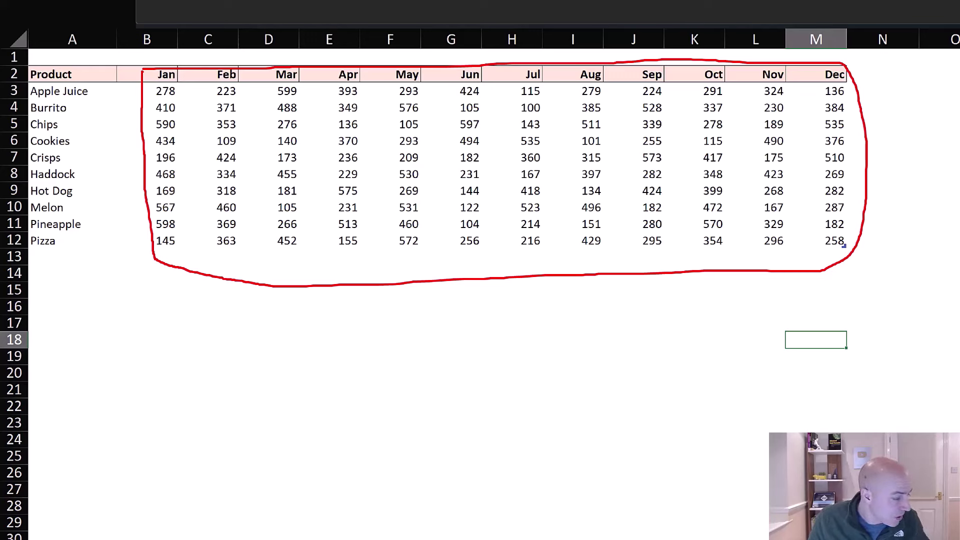
pyautogui.press('e')
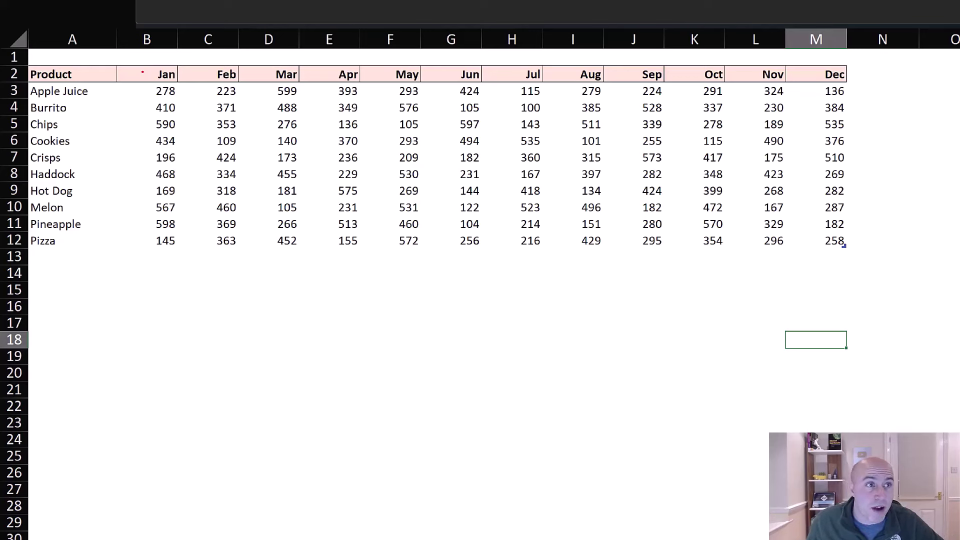
pyautogui.moveTo(55, 74)
pyautogui.mouseDown()
pyautogui.moveTo(66, 85)
pyautogui.moveTo(54, 126)
pyautogui.moveTo(58, 172)
pyautogui.moveTo(76, 204)
pyautogui.moveTo(61, 280)
pyautogui.mouseUp()
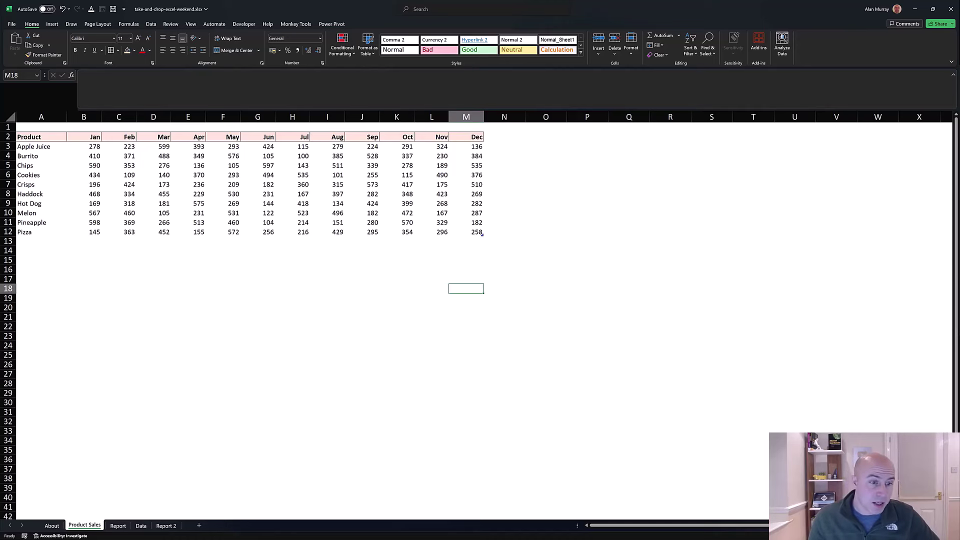
pyautogui.click(118, 526)
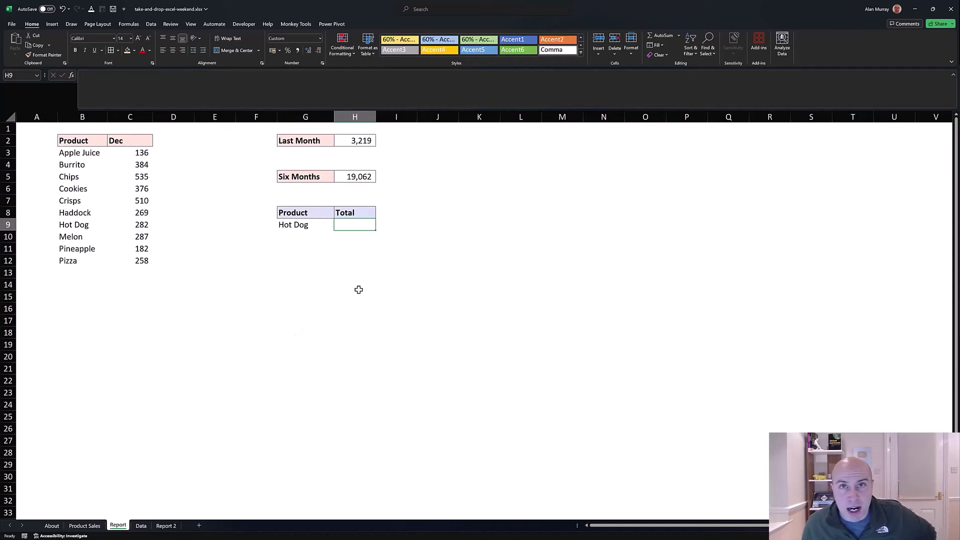
# Start an XLOOKUP formula in H9 with G9 as the lookup value and tblProductSales[Product] as the lookup array.
pyautogui.write('=xl')
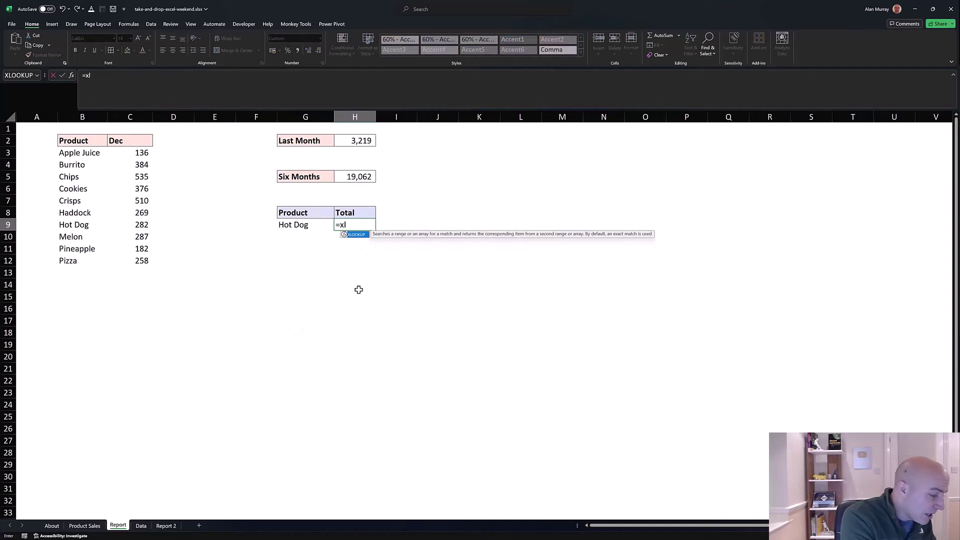
pyautogui.press('Tab')
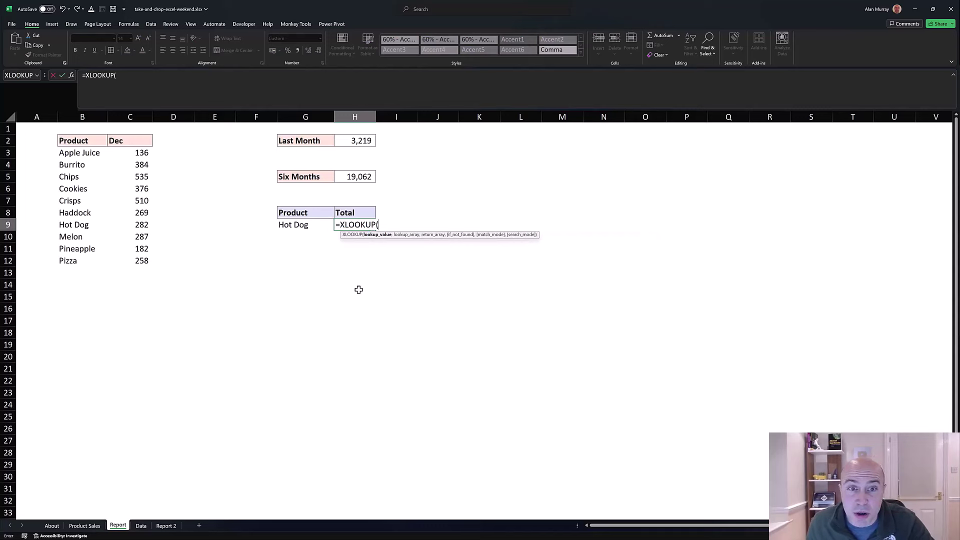
pyautogui.click(318, 225)
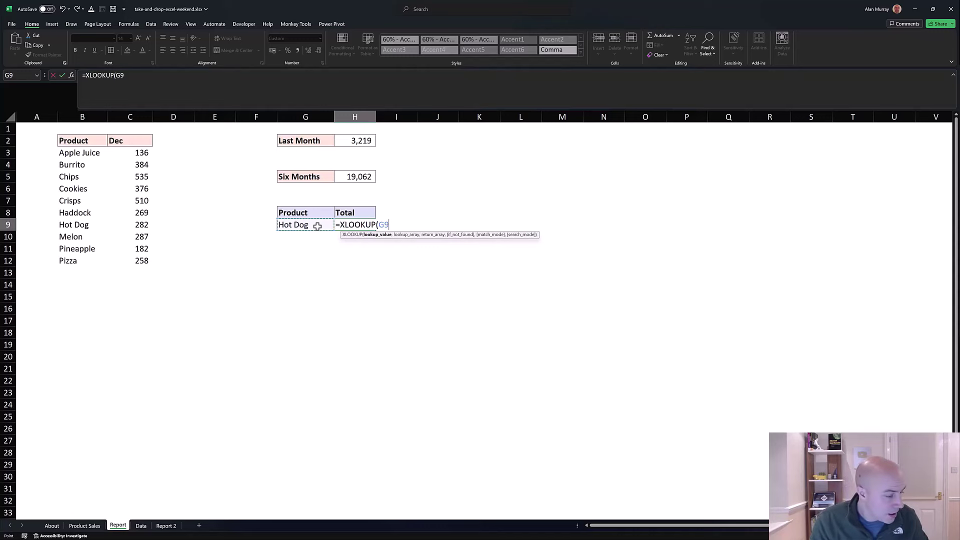
pyautogui.write(',')
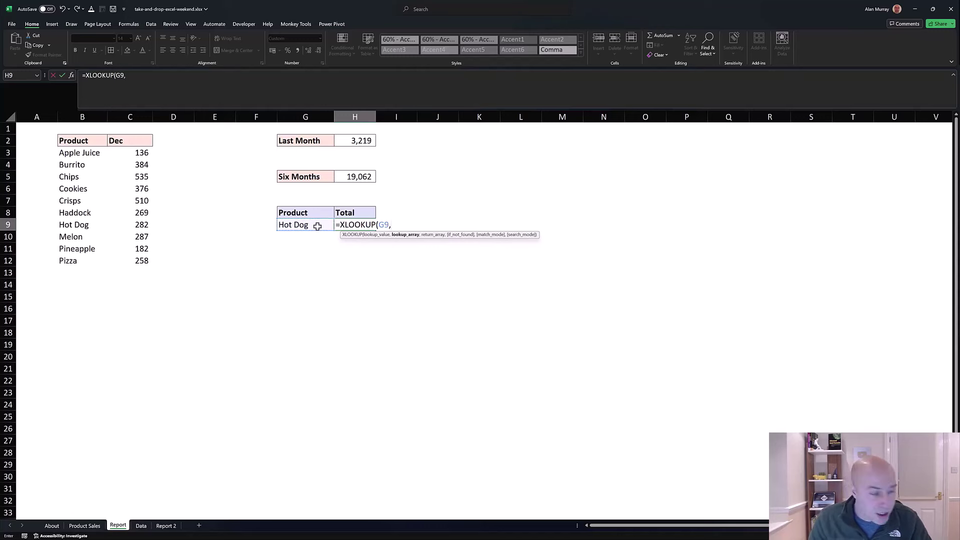
pyautogui.write('tbl')
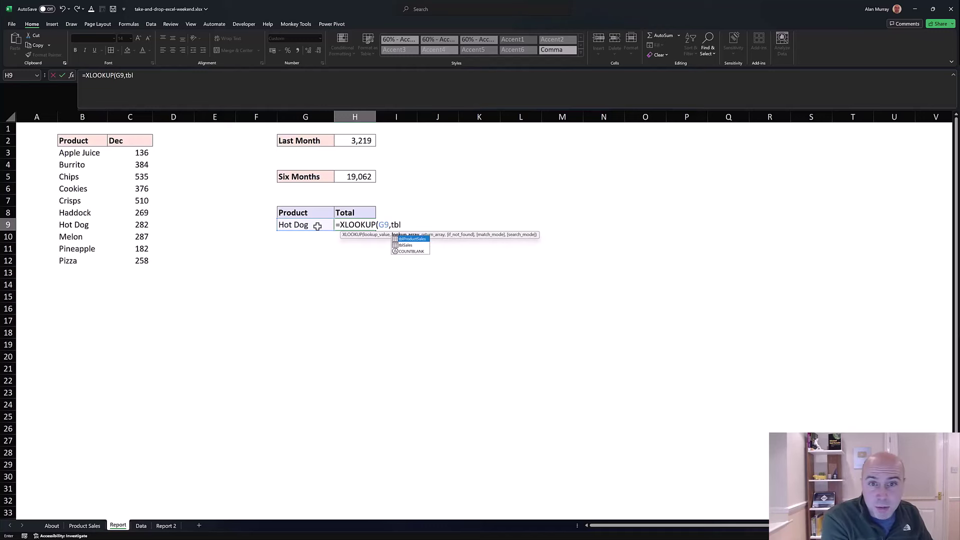
pyautogui.press('Tab')
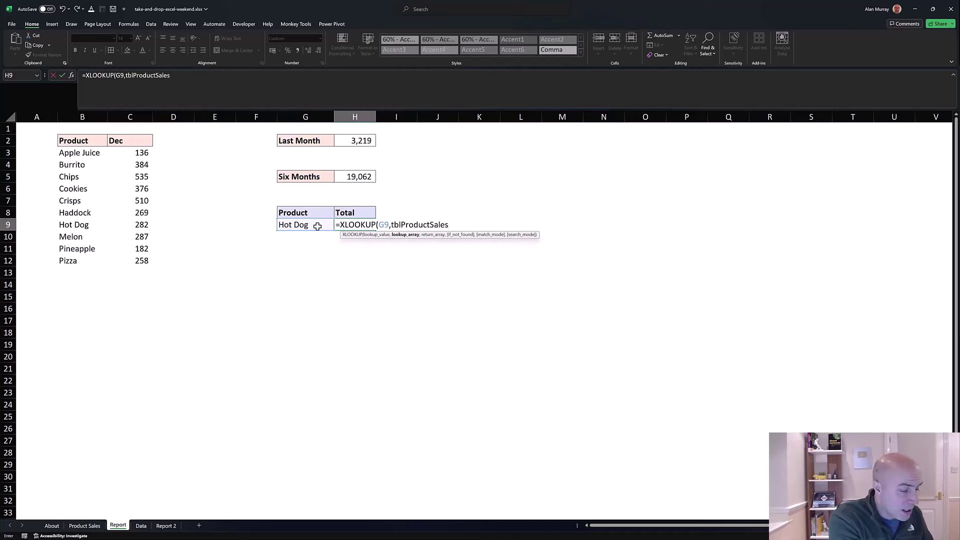
pyautogui.write('[')
pyautogui.press('Tab')
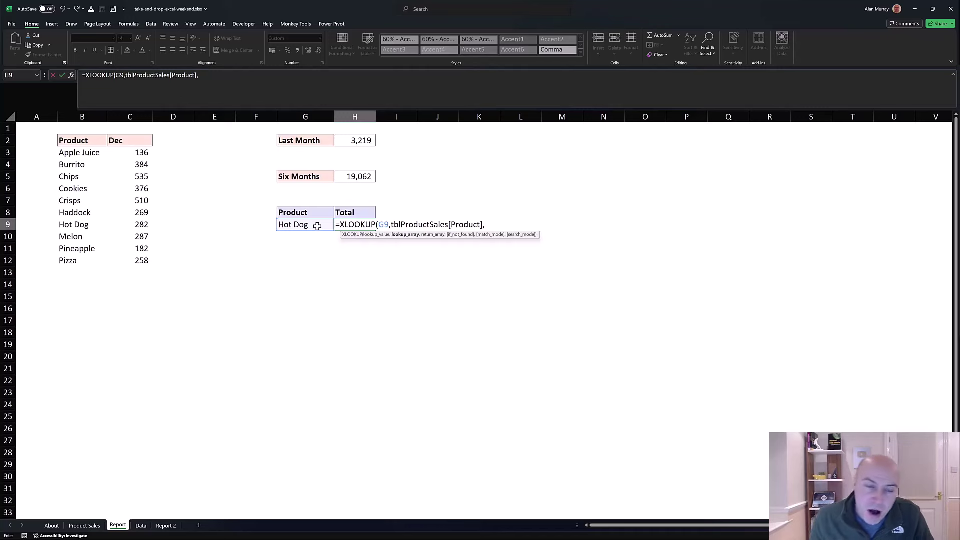
# Complete H9's XLOOKUP with the Jan to Dec table data, tblProductSales[[Jan]:[Dec]], as the return array.
pyautogui.click(96, 528)
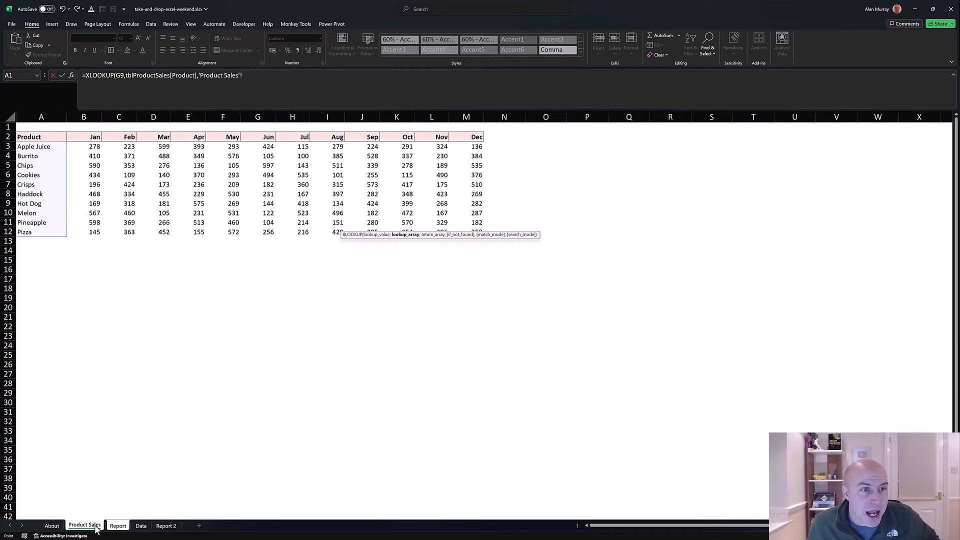
pyautogui.moveTo(85, 149); pyautogui.dragTo(472, 234)
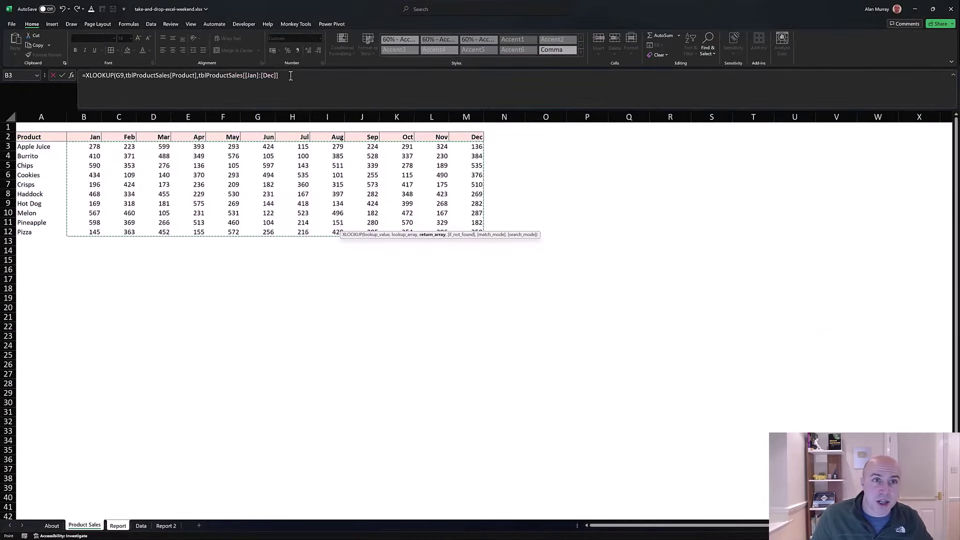
pyautogui.click(290, 76)
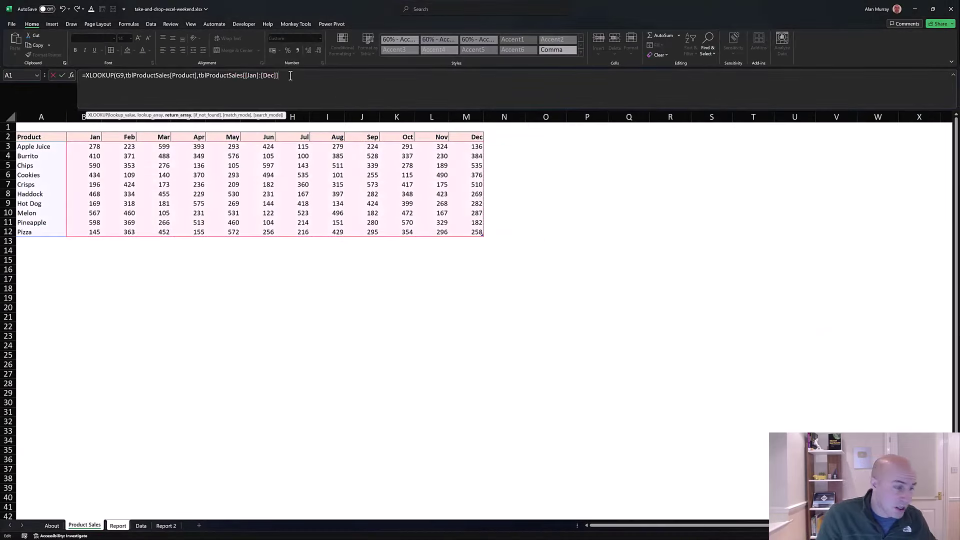
pyautogui.press('Return')
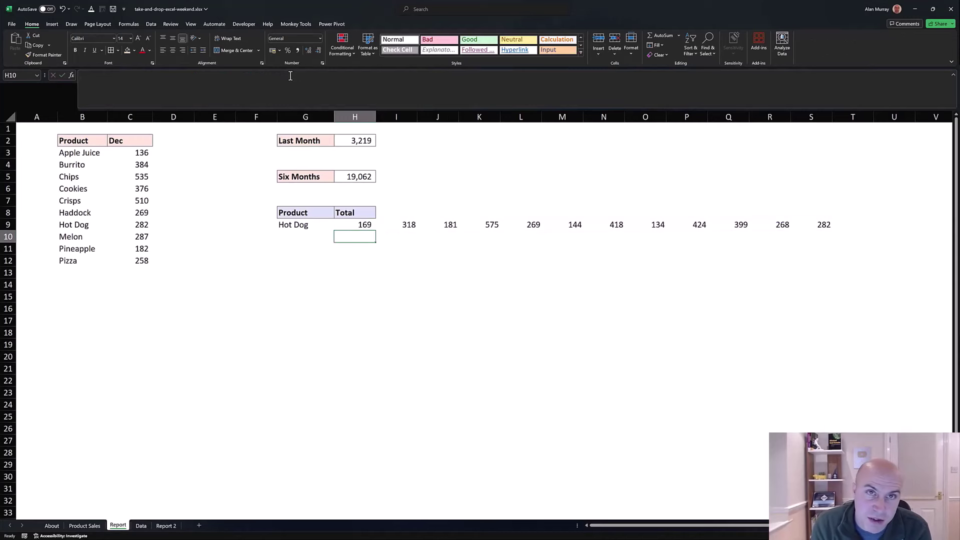
# Test H9's lookup by changing the product in G9 to Burrito and then to Melon.
pyautogui.click(314, 224)
pyautogui.click(337, 226)
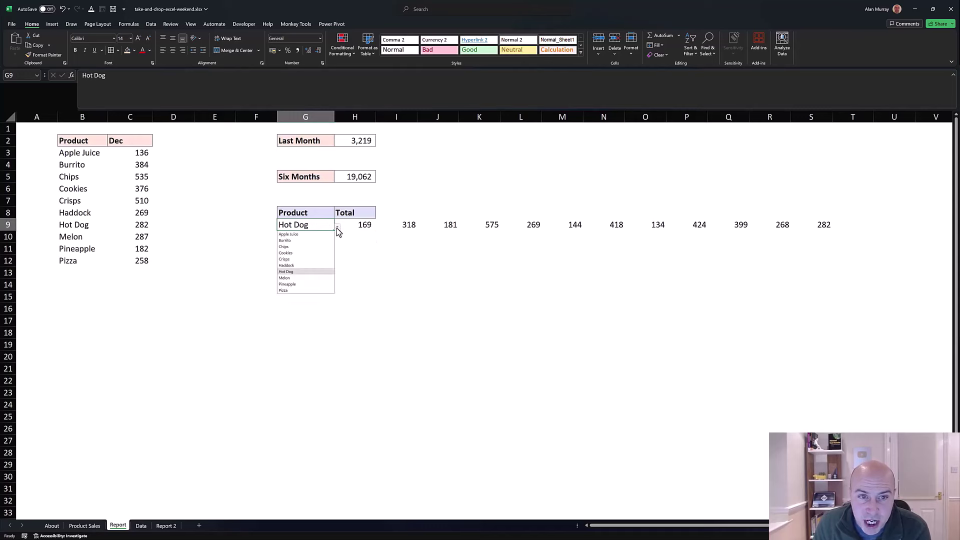
pyautogui.click(285, 241)
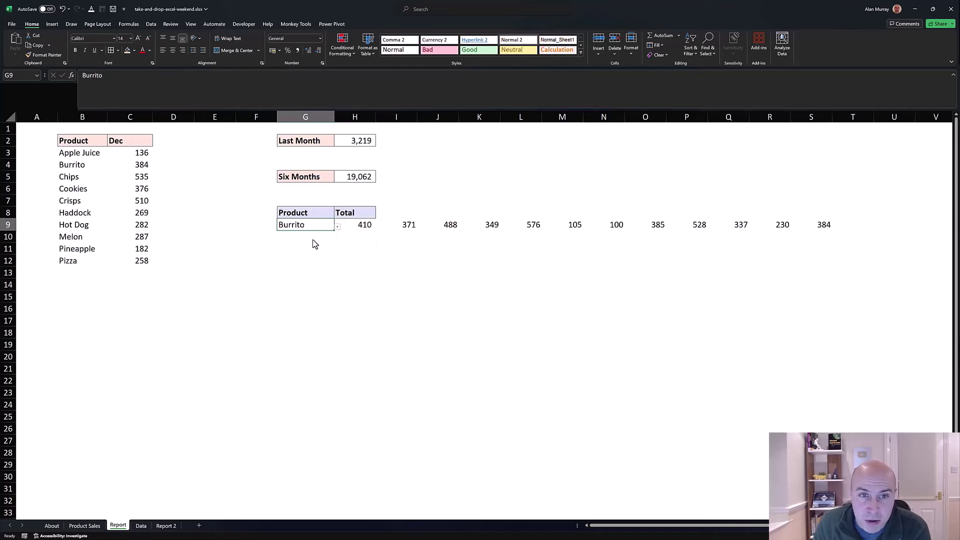
pyautogui.click(337, 227)
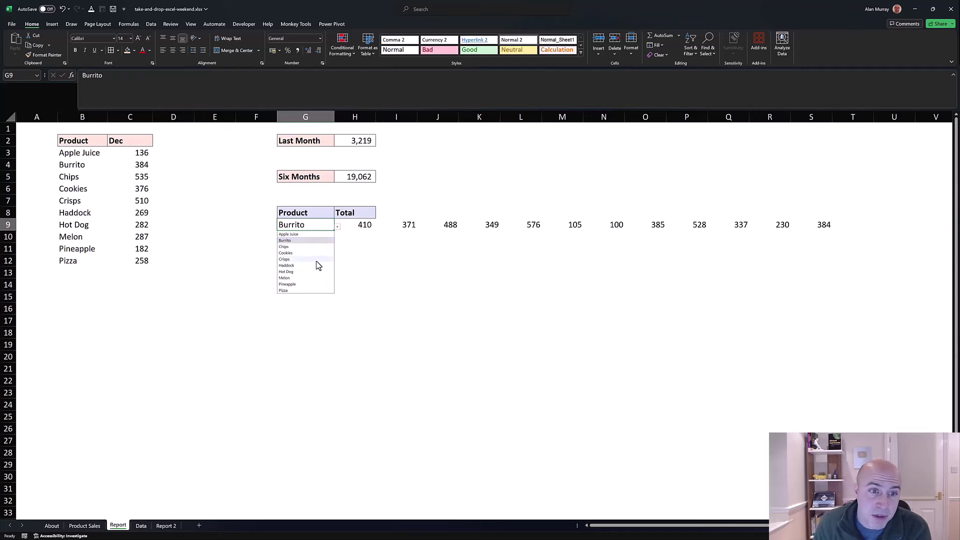
pyautogui.click(284, 278)
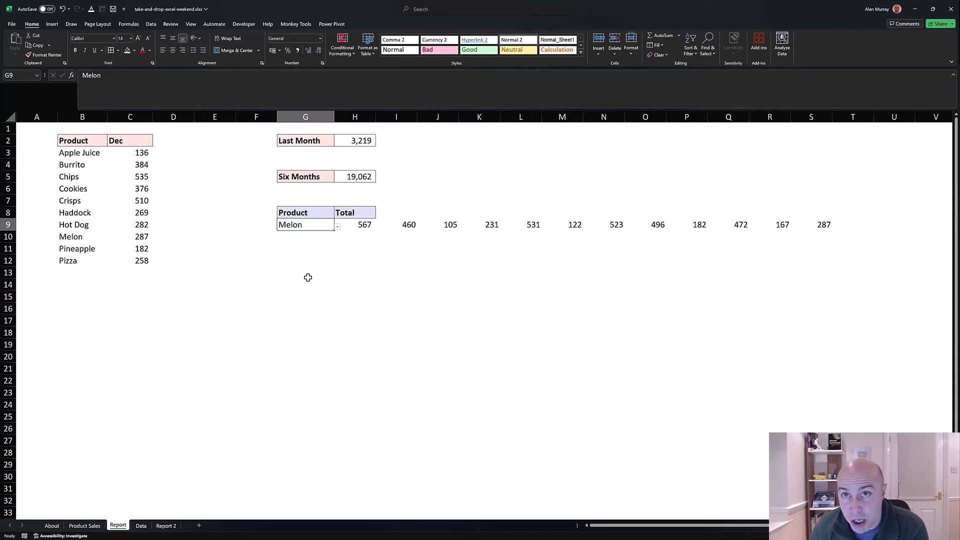
# Wrap the return array of H9's XLOOKUP in DROP and shorten its reference to the whole tblProductSales table.
pyautogui.click(361, 227)
pyautogui.press('F2')
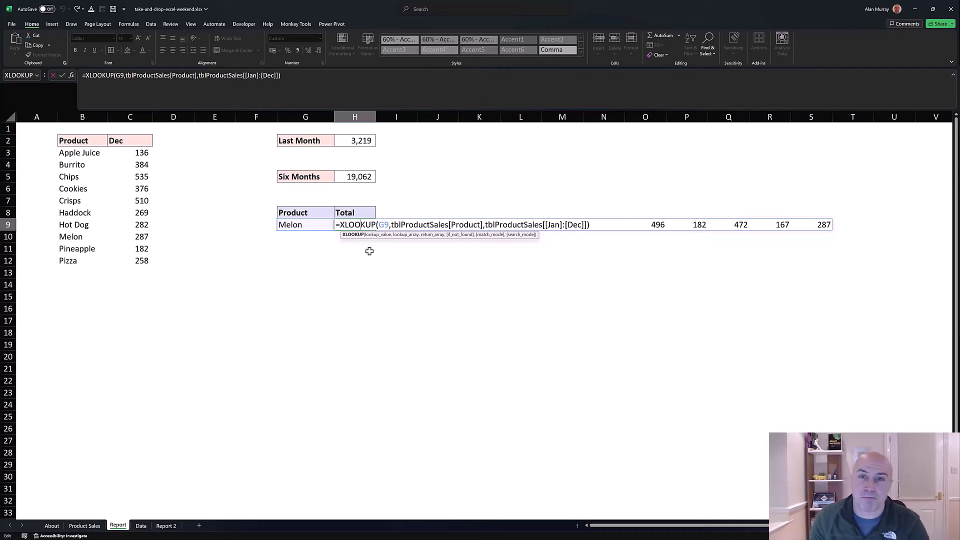
pyautogui.click(486, 225)
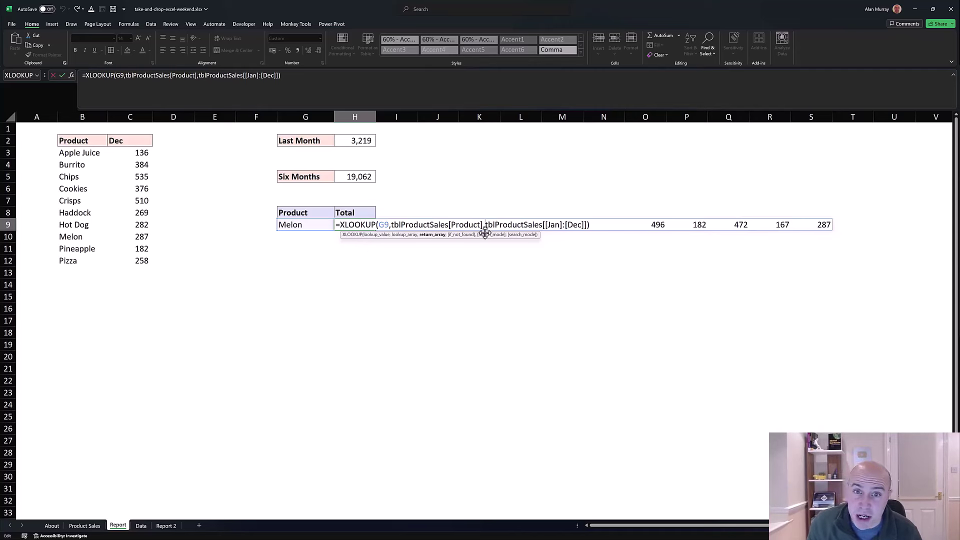
pyautogui.write('drop(')
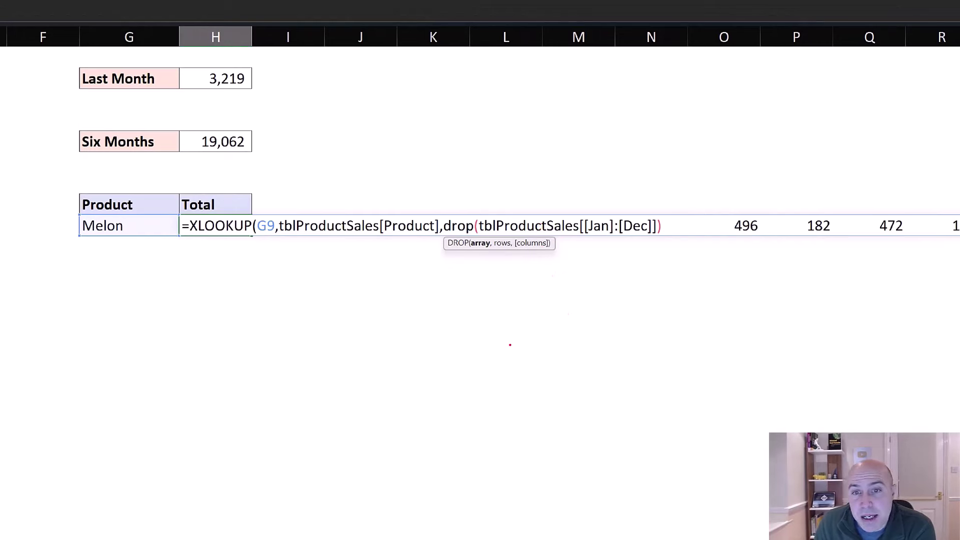
pyautogui.moveTo(505, 324)
pyautogui.mouseDown()
pyautogui.moveTo(484, 254)
pyautogui.moveTo(492, 261)
pyautogui.mouseUp()
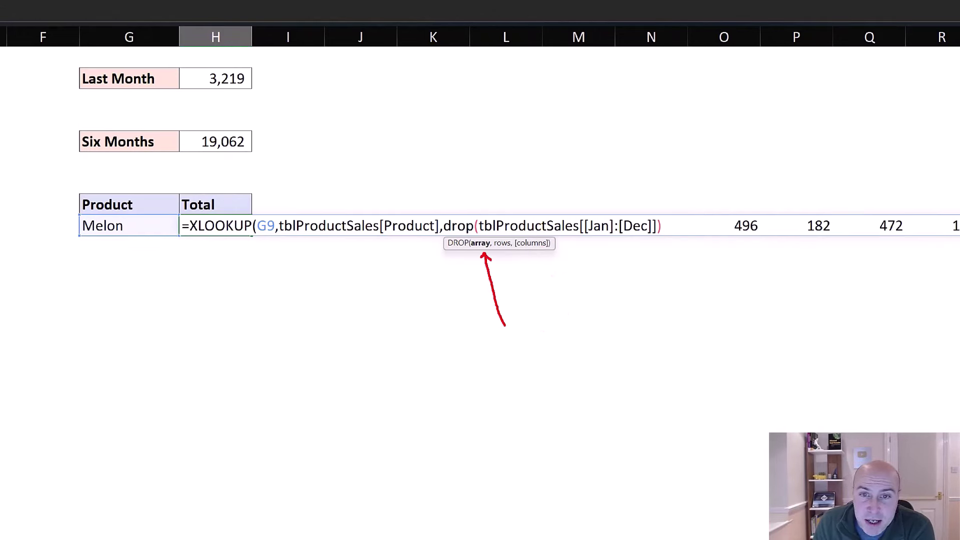
pyautogui.moveTo(578, 164)
pyautogui.mouseDown()
pyautogui.moveTo(550, 216)
pyautogui.moveTo(560, 212)
pyautogui.mouseUp()
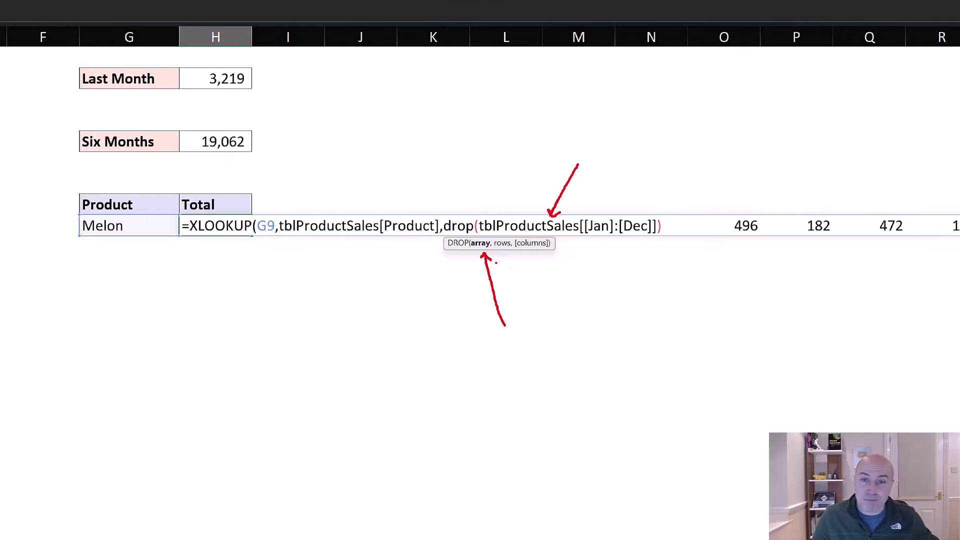
pyautogui.moveTo(563, 226); pyautogui.dragTo(608, 226)
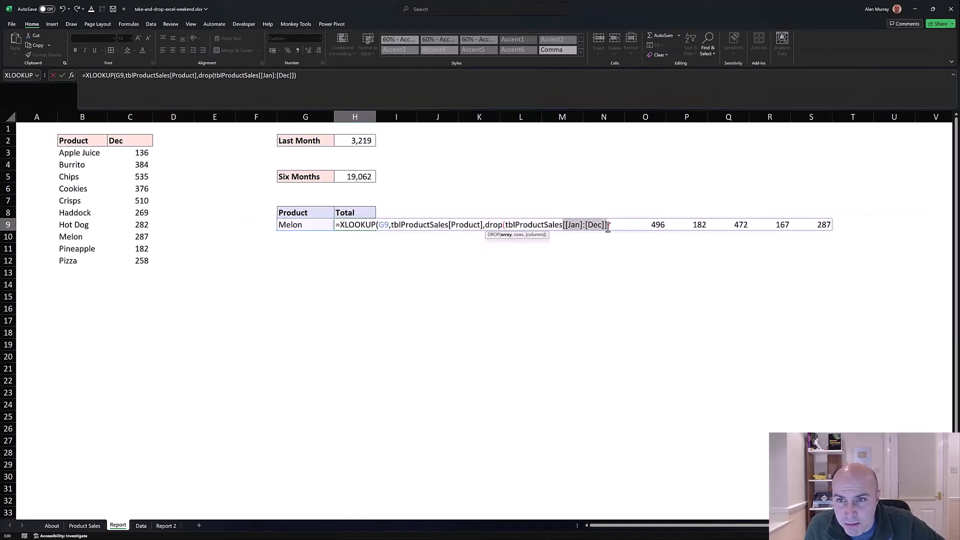
pyautogui.press('Delete')
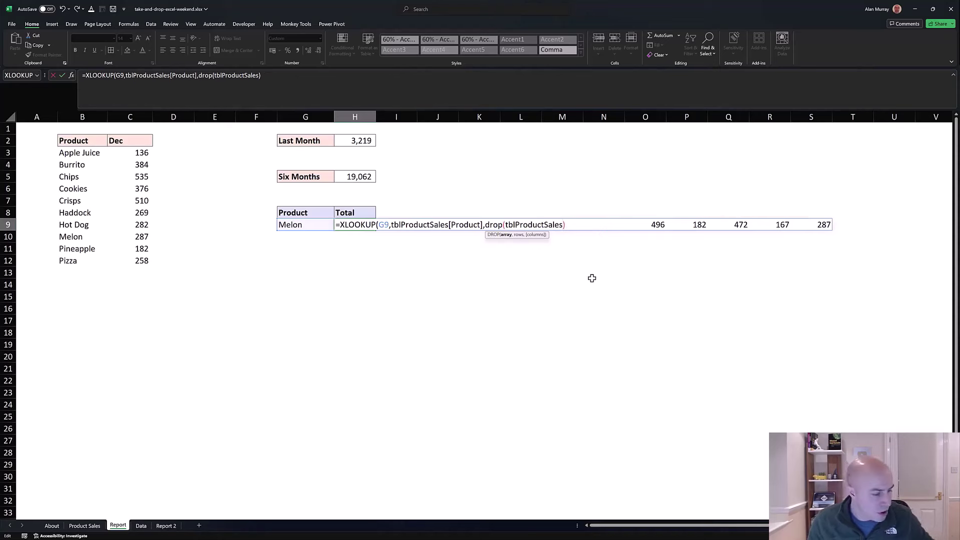
# Complete H9's DROP with the rows argument omitted and 1 column dropped, giving DROP(tblProductSales,,1).
pyautogui.write(',')
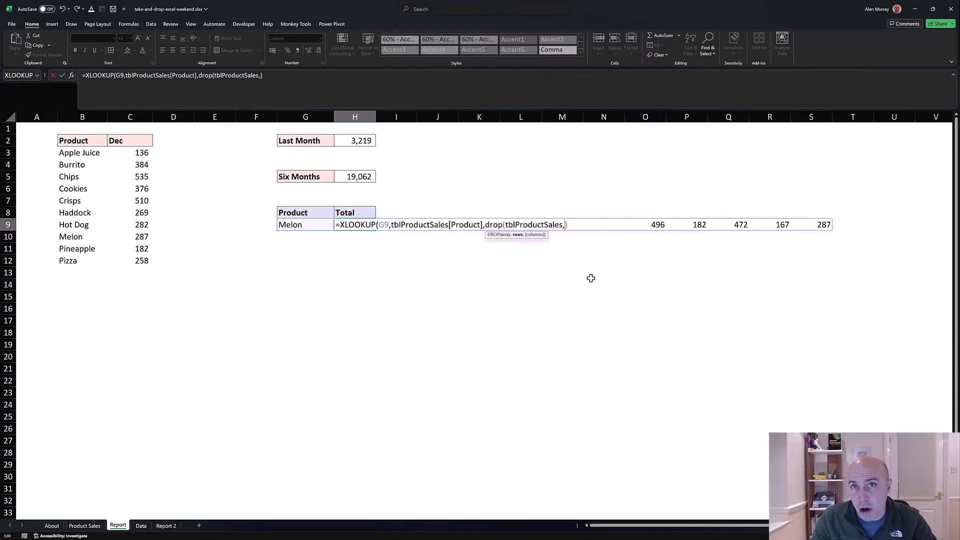
pyautogui.write(',')
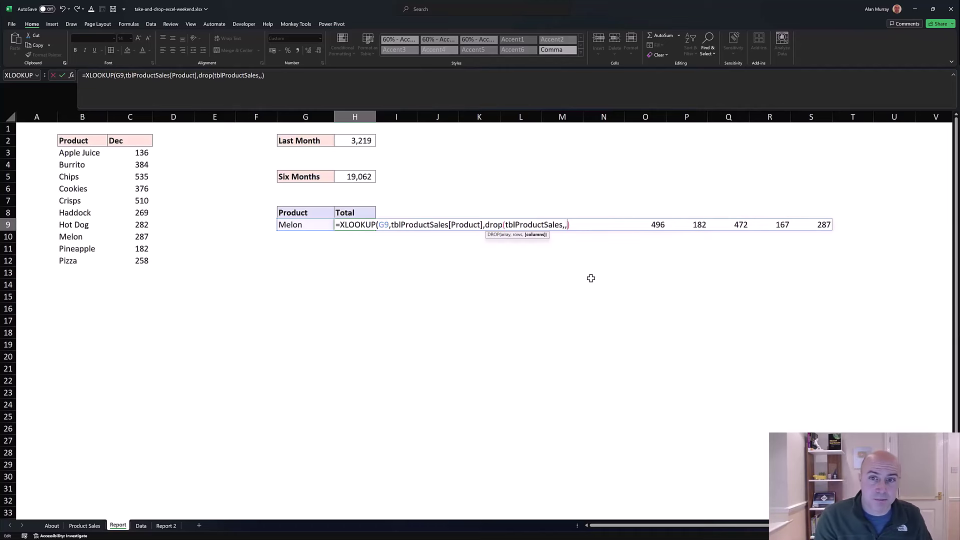
pyautogui.write('1')
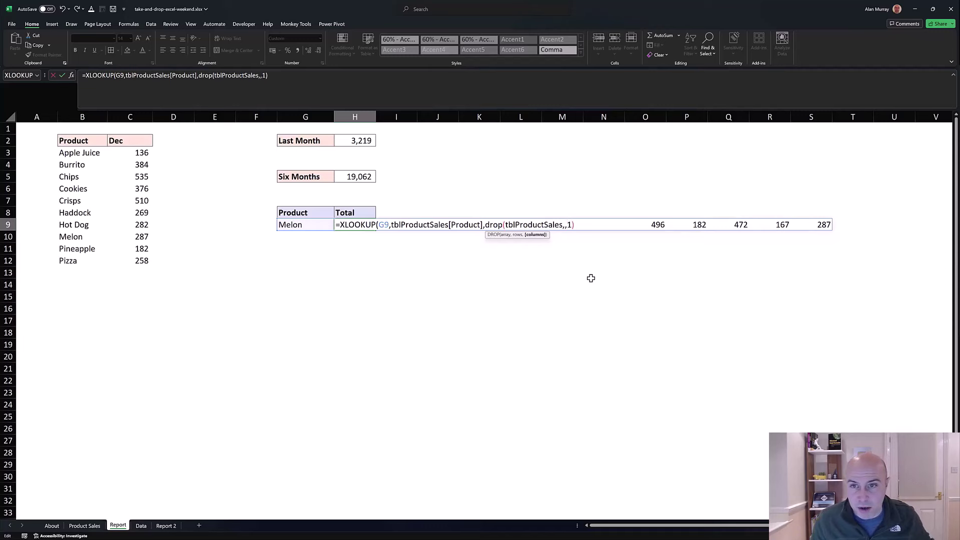
pyautogui.write(')')
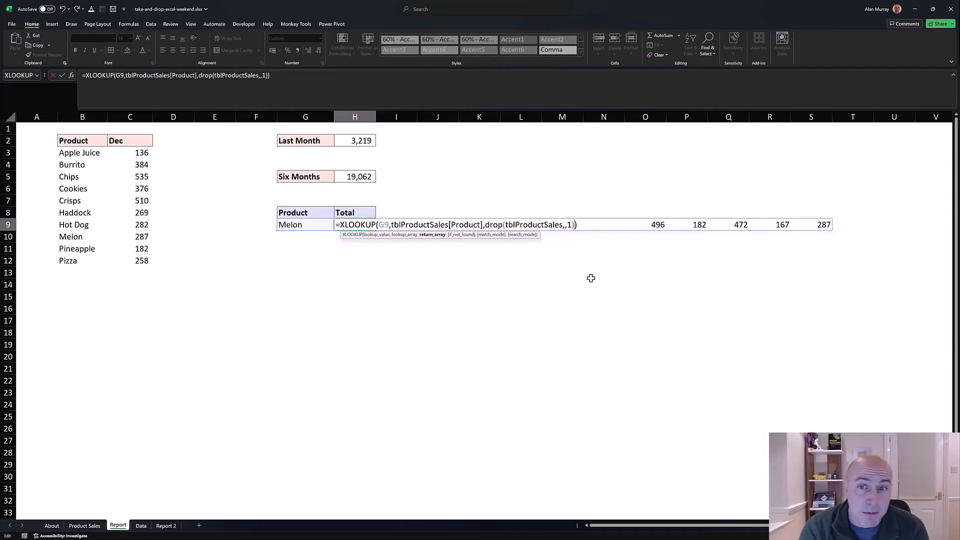
pyautogui.press('Return')
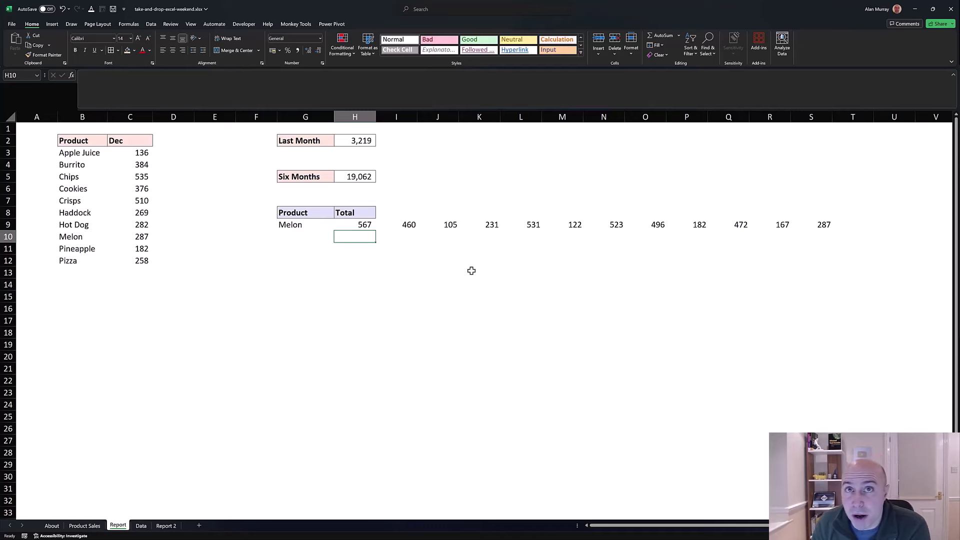
# Wrap H9's XLOOKUP formula in SUM to total all months of the selected product.
pyautogui.click(356, 225)
pyautogui.doubleClick(357, 225)
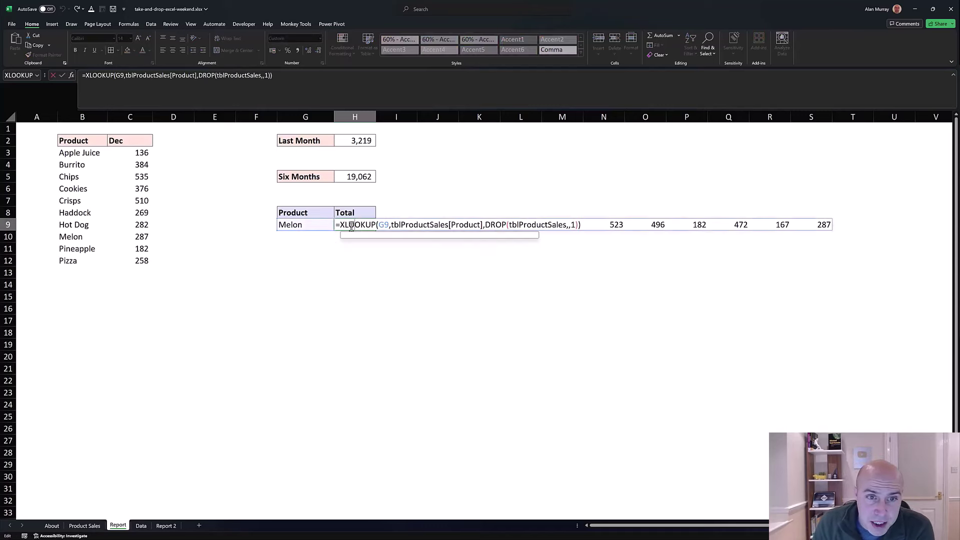
pyautogui.click(343, 225)
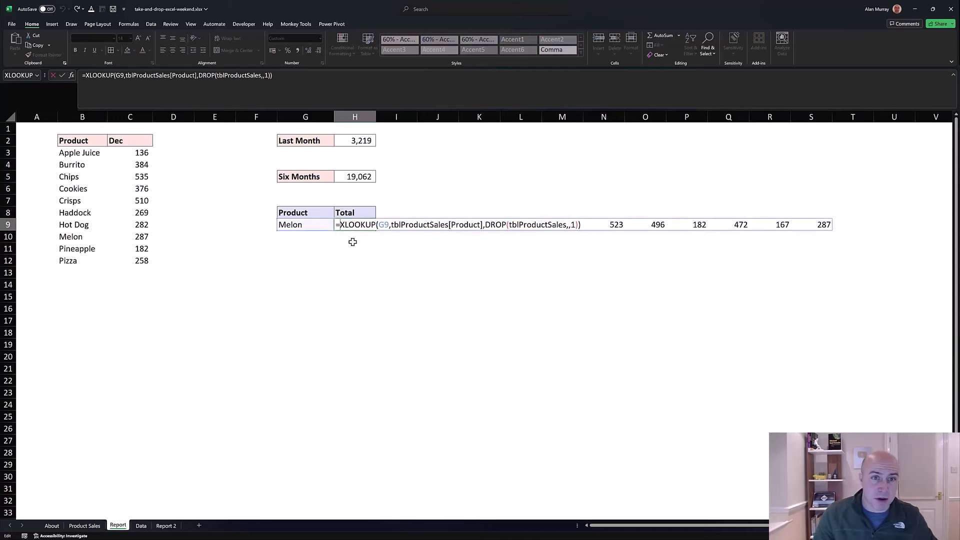
pyautogui.write('sum(')
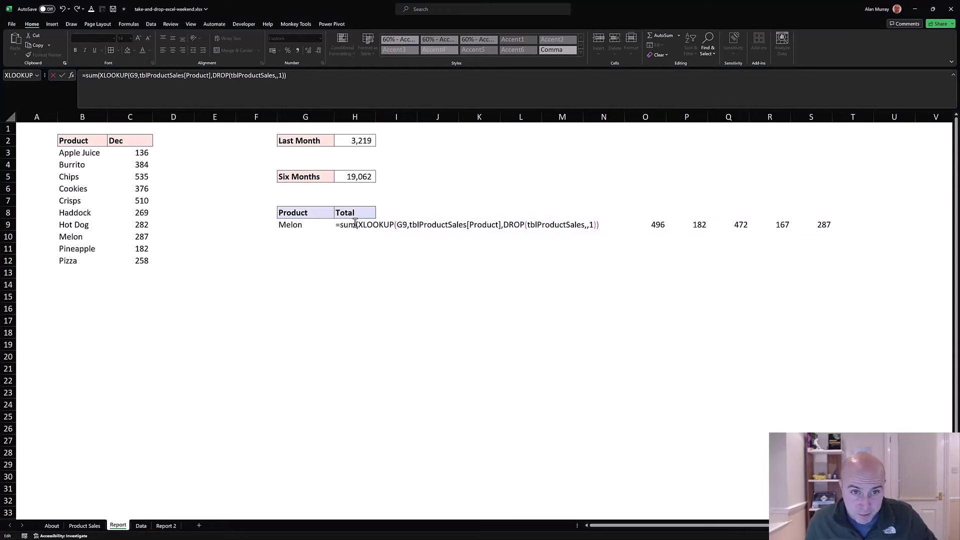
pyautogui.click(356, 223)
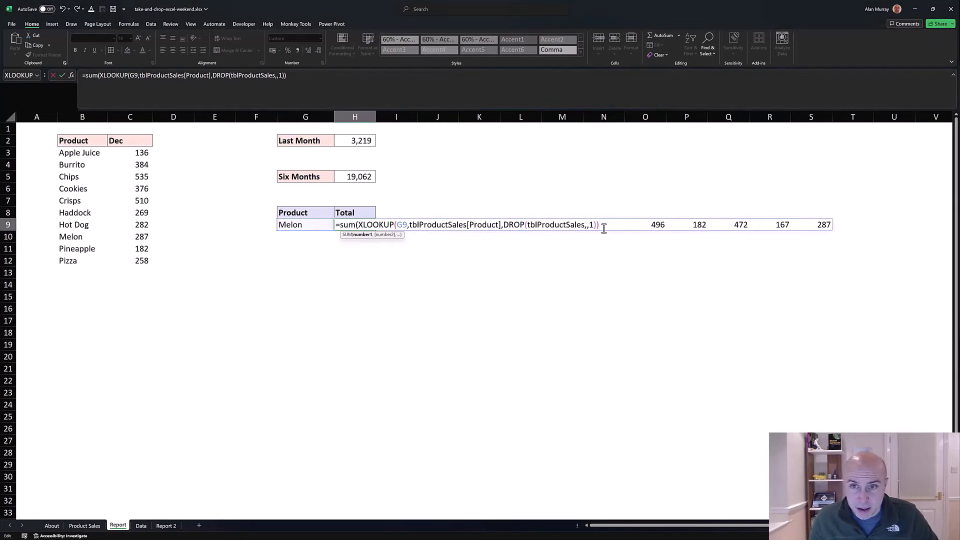
pyautogui.press('Return')
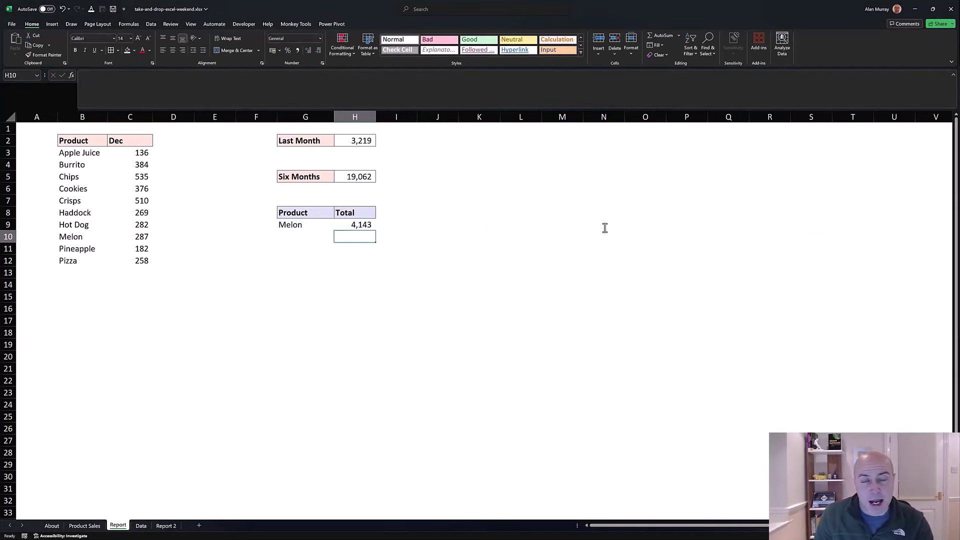
# Test the product total in H9 by changing the product in G9 to Chips and then to Pizza.
pyautogui.click(327, 227)
pyautogui.click(338, 227)
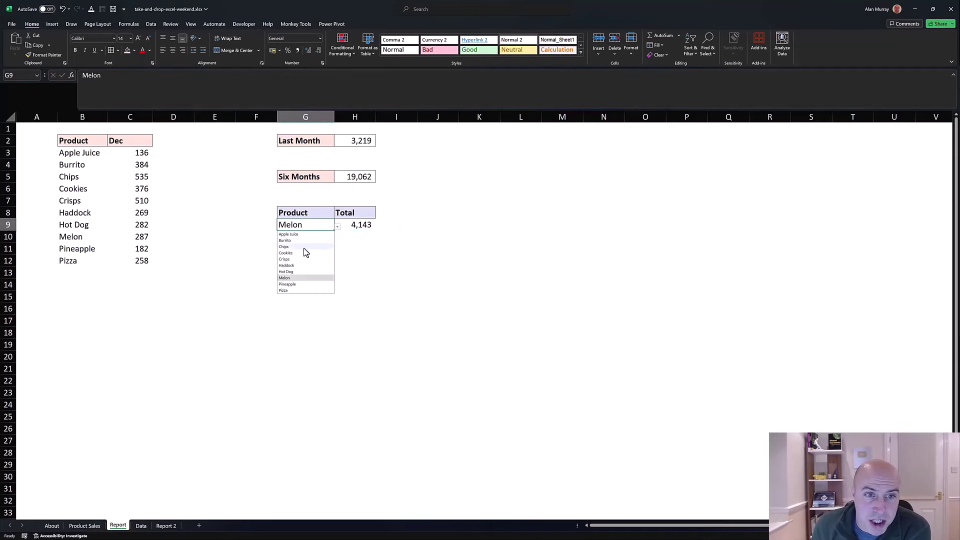
pyautogui.click(304, 247)
pyautogui.click(337, 228)
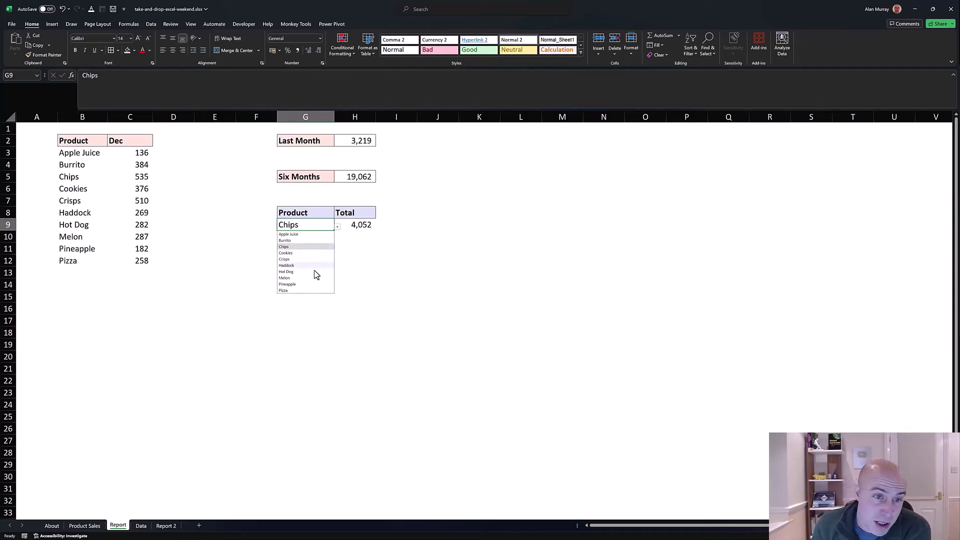
pyautogui.click(292, 290)
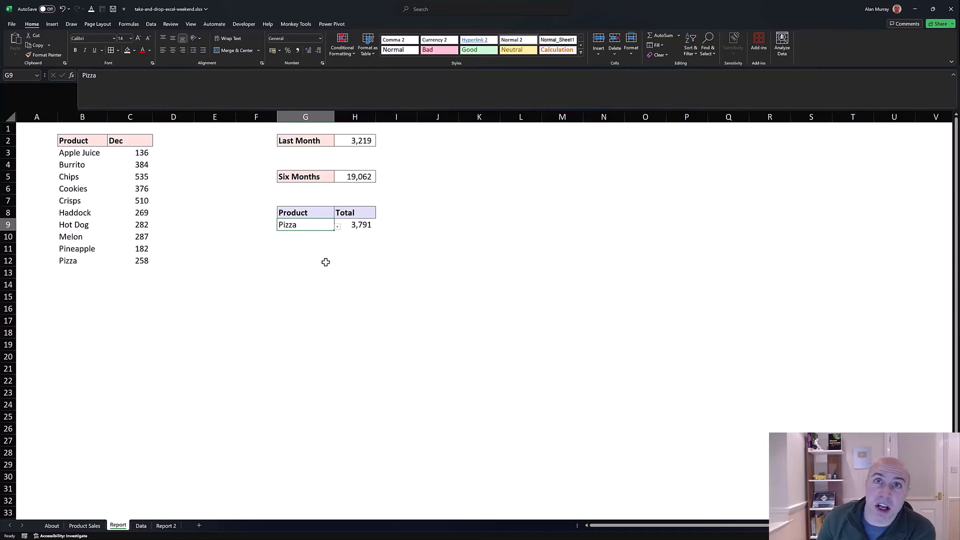
# Delete the Oct to Dec columns, K to M, on the Product Sales sheet and check the Report sheet's formulas.
pyautogui.click(88, 527)
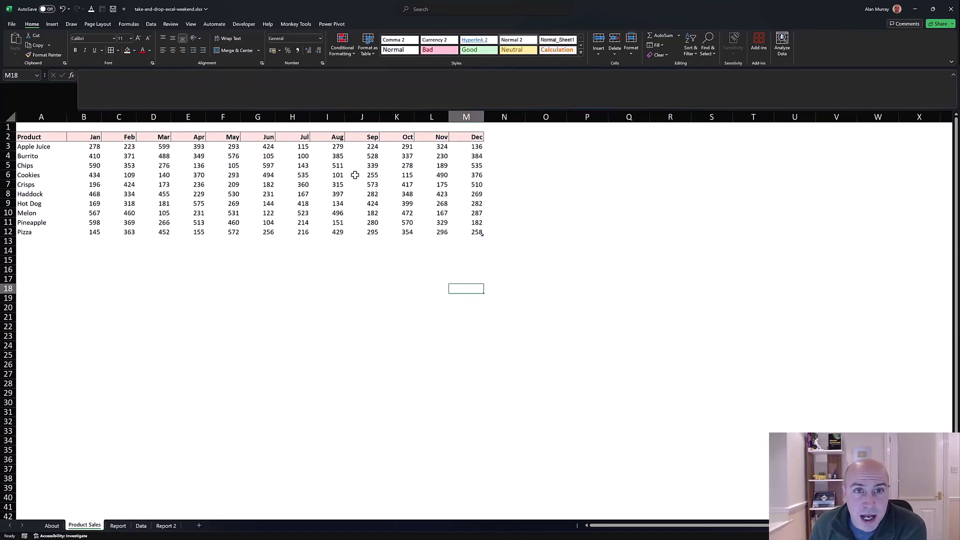
pyautogui.moveTo(395, 117); pyautogui.dragTo(471, 120)
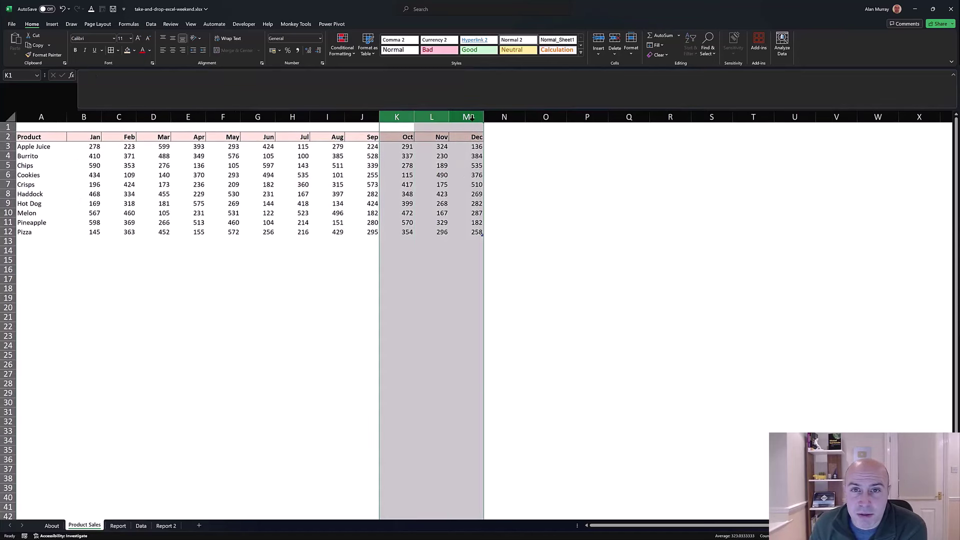
pyautogui.rightClick(471, 120)
pyautogui.click(494, 205)
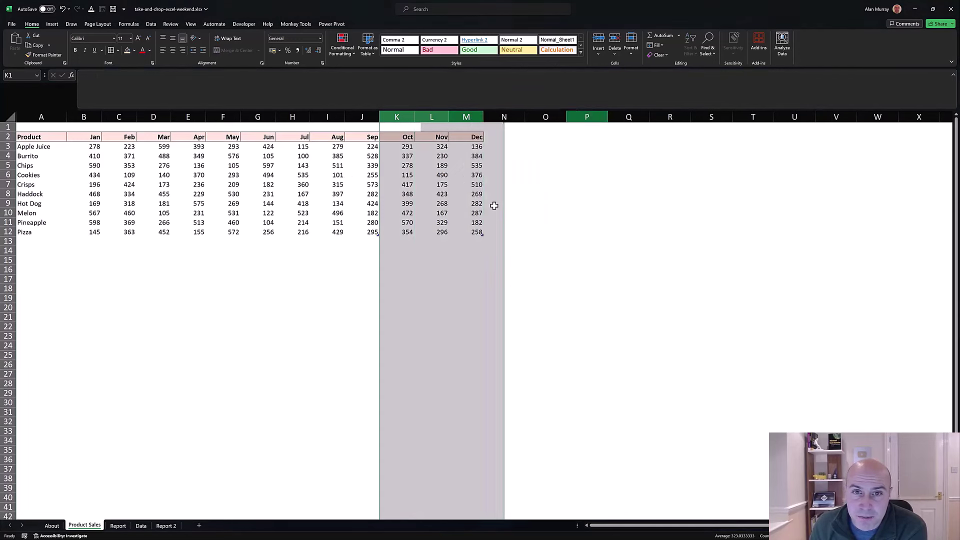
pyautogui.click(460, 204)
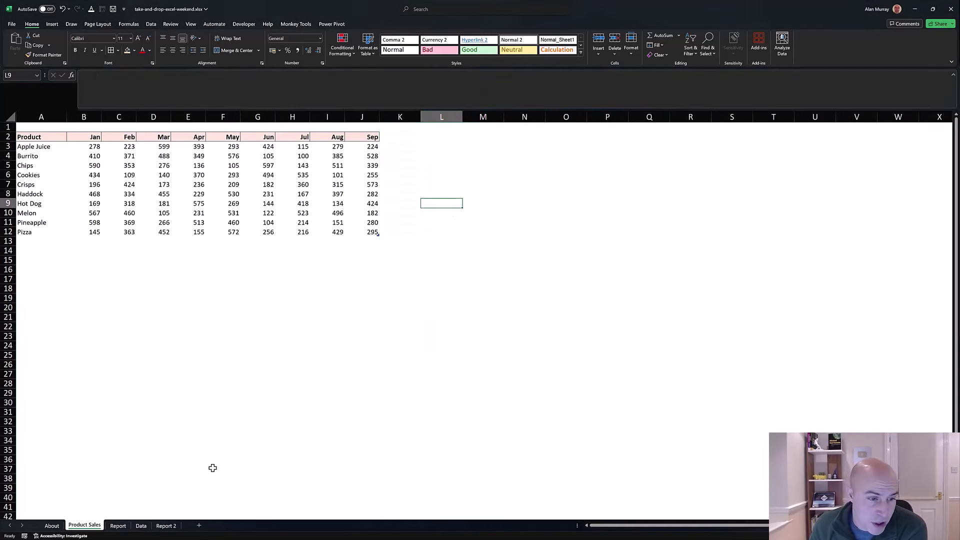
pyautogui.click(119, 526)
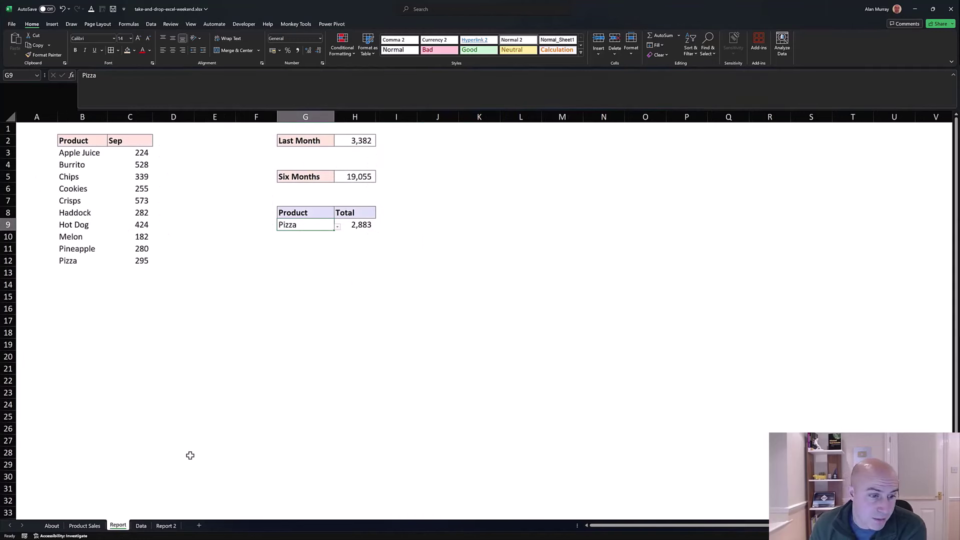
# Undo the deletion of the Oct to Dec columns and open H9's formula on the Report sheet for review.
pyautogui.hotkey('ctrl', 'z')
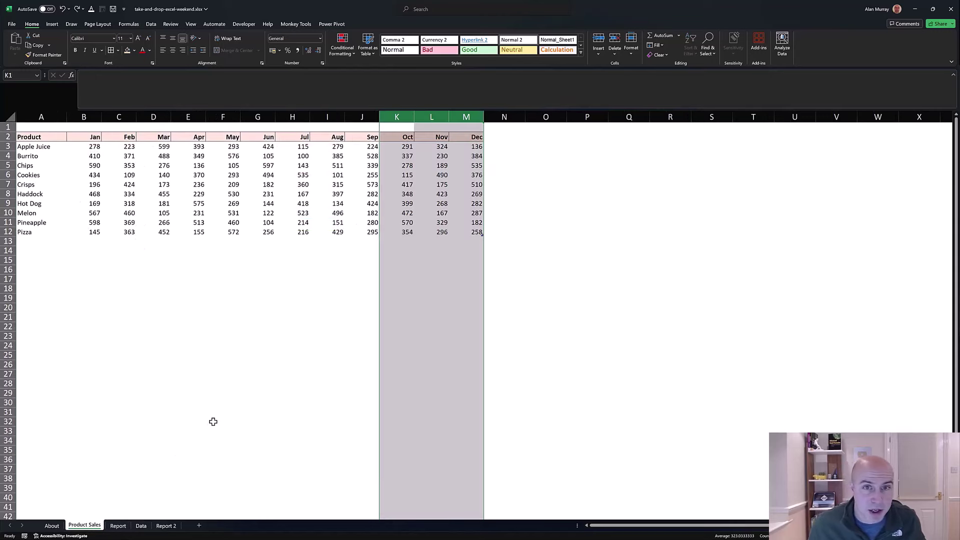
pyautogui.click(314, 364)
pyautogui.click(118, 526)
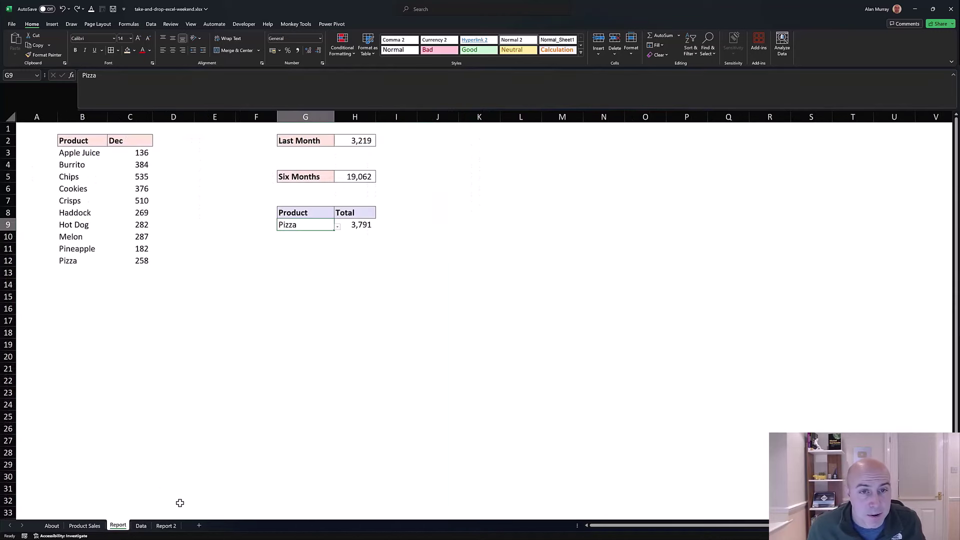
pyautogui.doubleClick(370, 225)
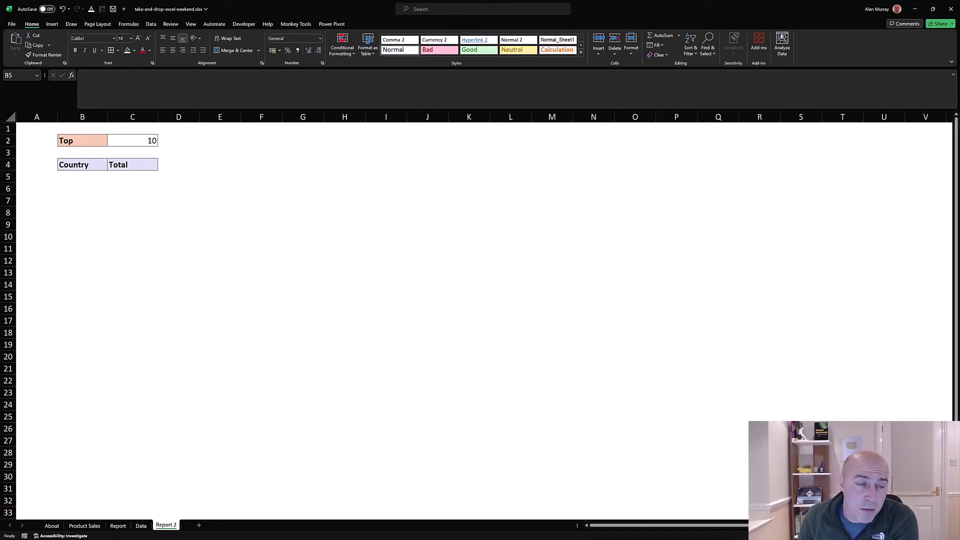
# Examine the sales table's columns on the Data sheet and return to the Report 2 sheet.
pyautogui.click(369, 6)
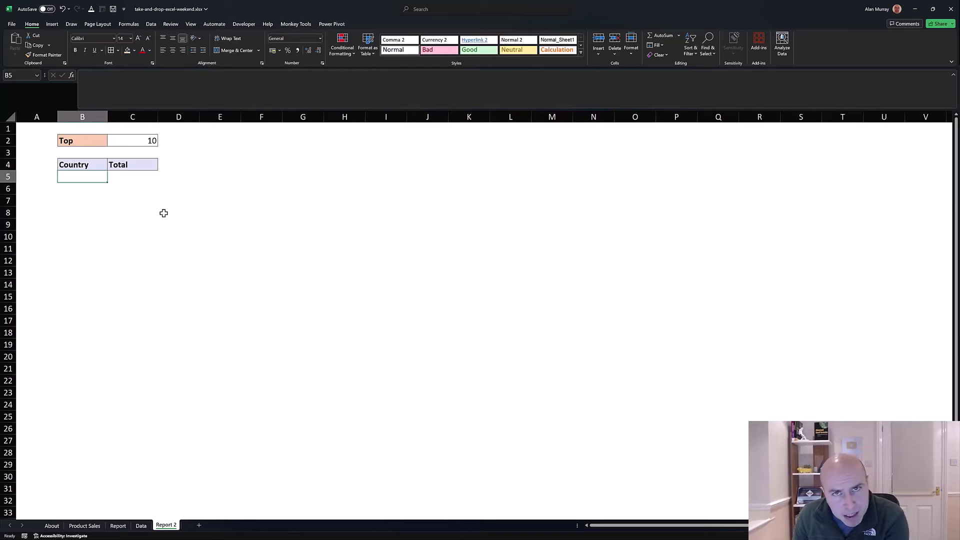
pyautogui.click(141, 527)
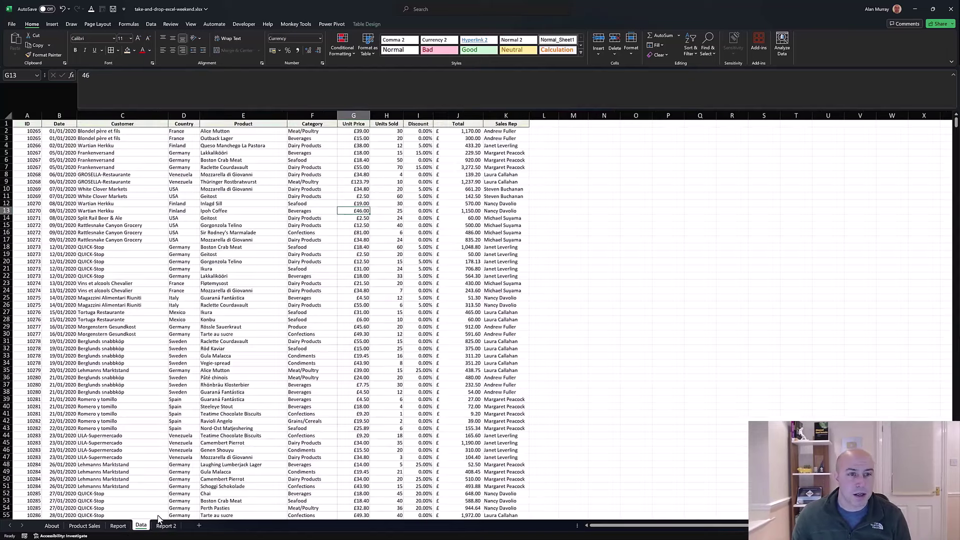
pyautogui.click(255, 343)
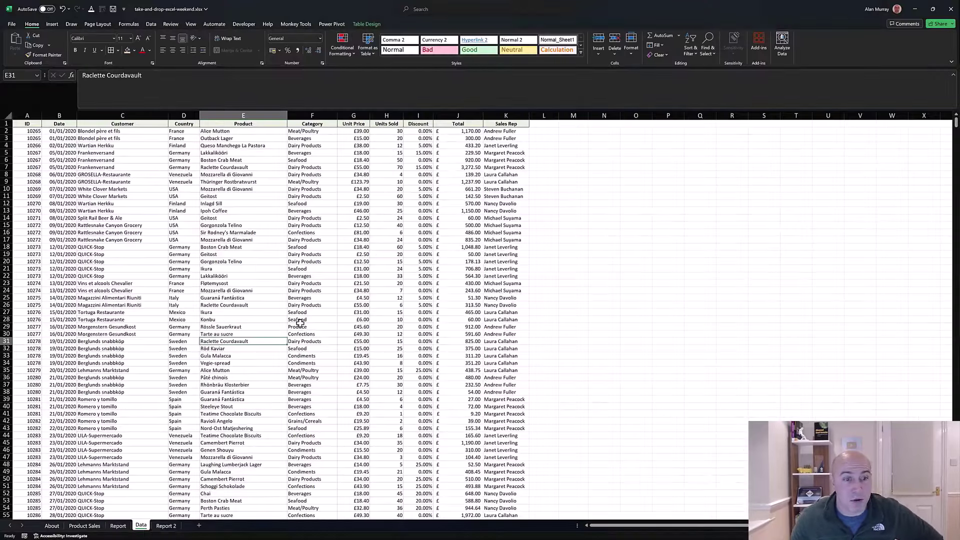
pyautogui.click(166, 525)
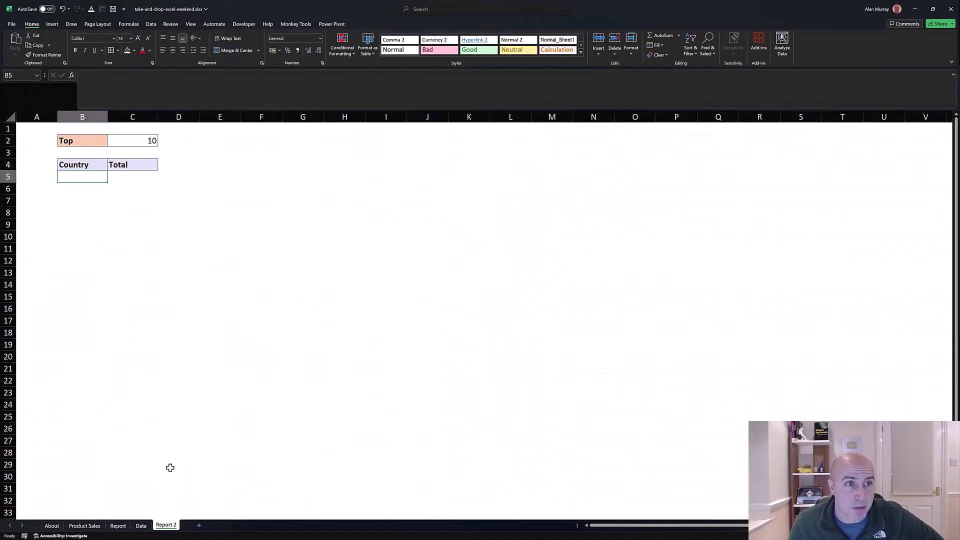
# Enlarge the formula bar and start a LET formula in B5 on Report 2, with its arguments beginning on a new line.
pyautogui.click(115, 80)
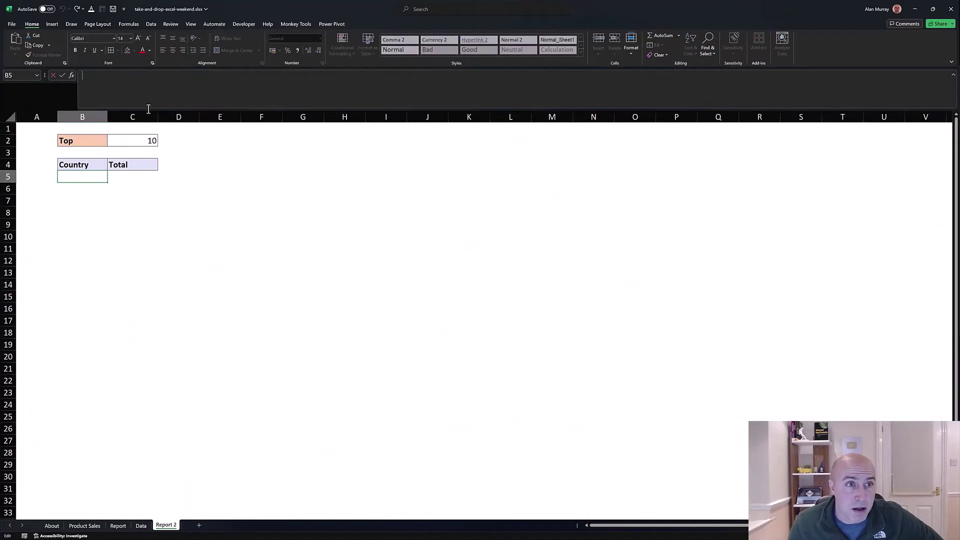
pyautogui.moveTo(149, 108); pyautogui.dragTo(147, 120)
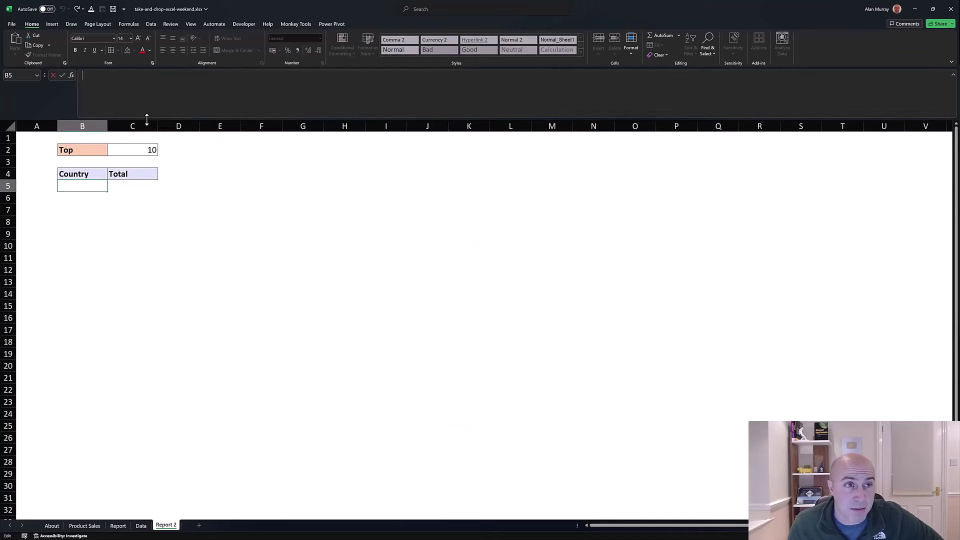
pyautogui.write('=let(')
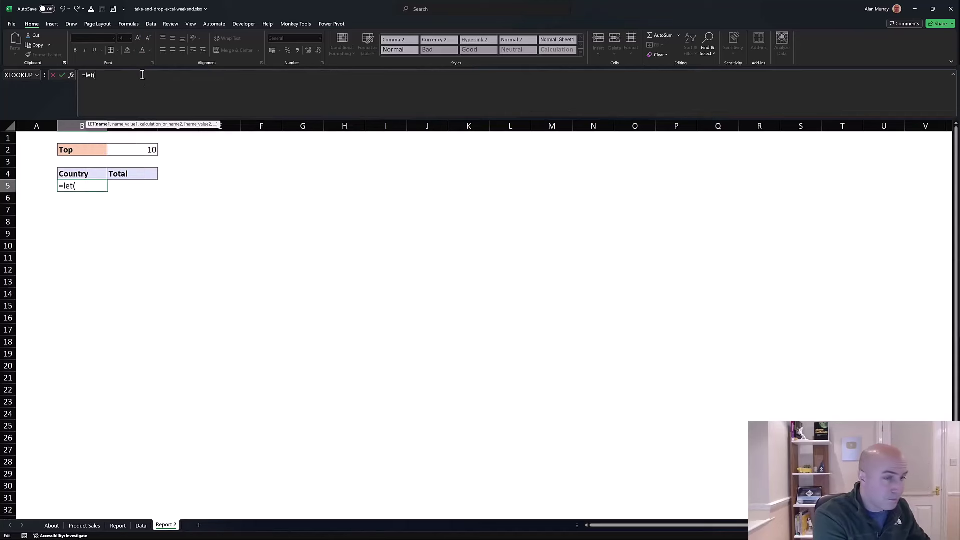
pyautogui.hotkey('alt', 'Return')
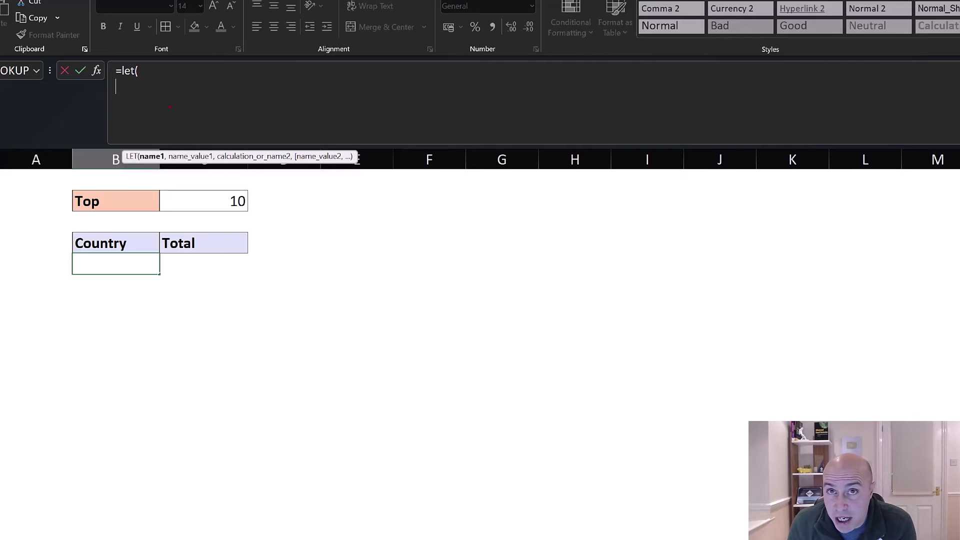
pyautogui.moveTo(176, 121); pyautogui.dragTo(156, 140)
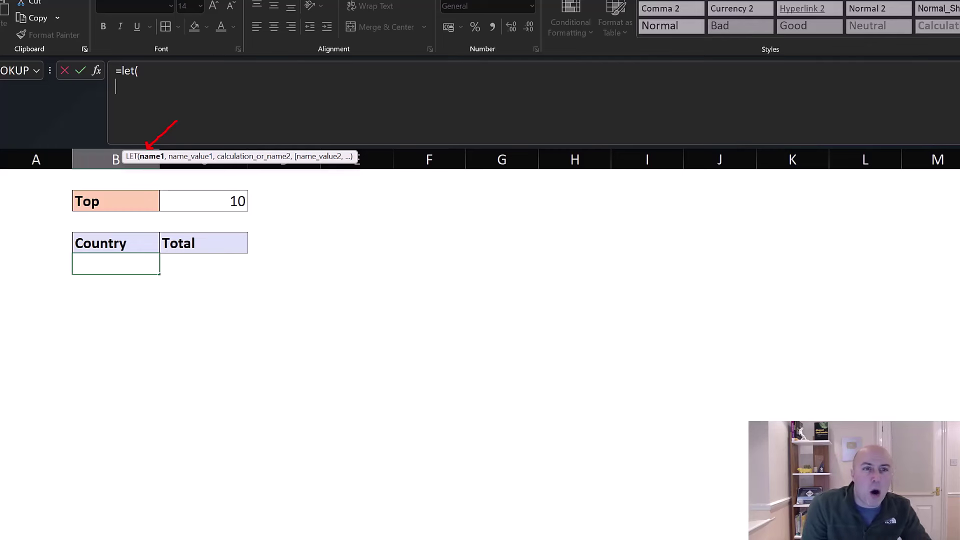
pyautogui.moveTo(273, 100); pyautogui.dragTo(257, 146)
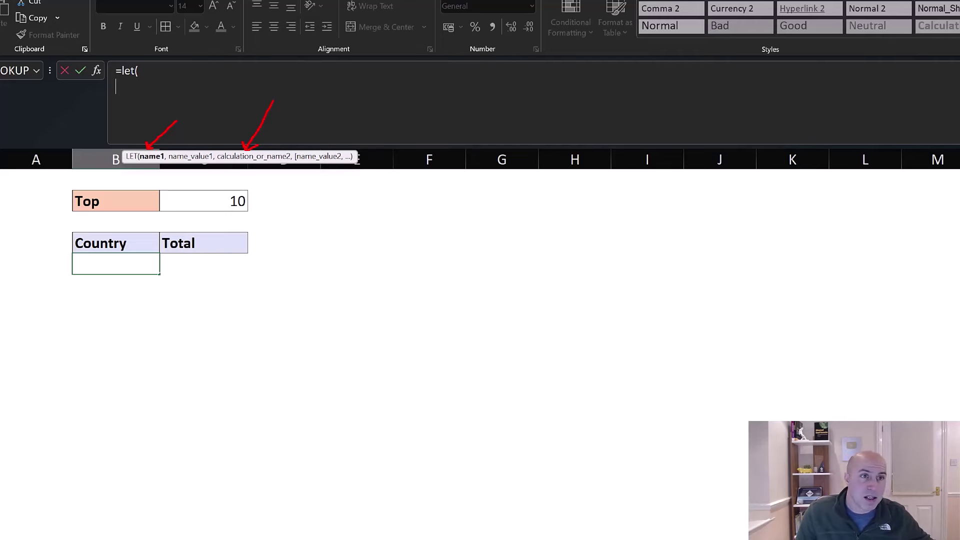
# Name the first LET variable DistinctCountries and begin its value with the UNIQUE function.
pyautogui.write('Distinct')
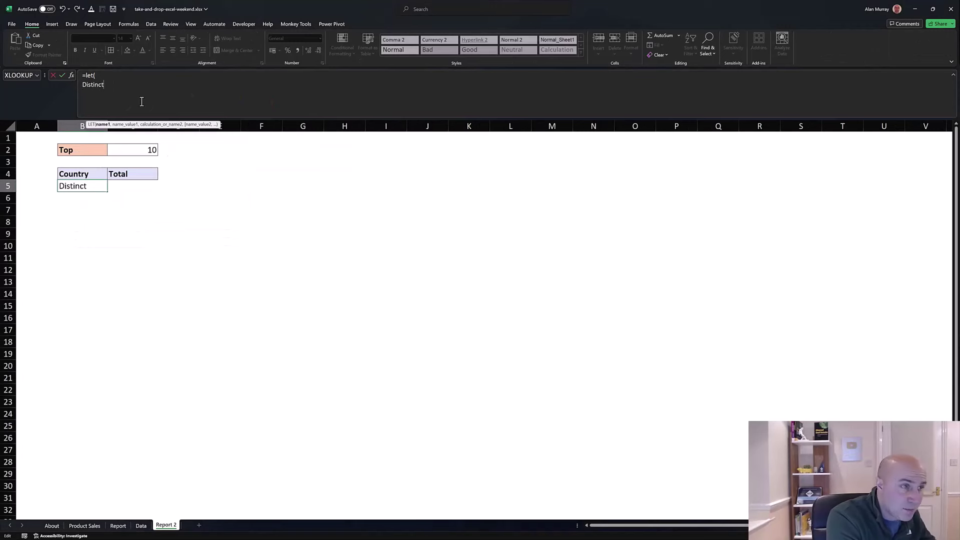
pyautogui.write('Countries')
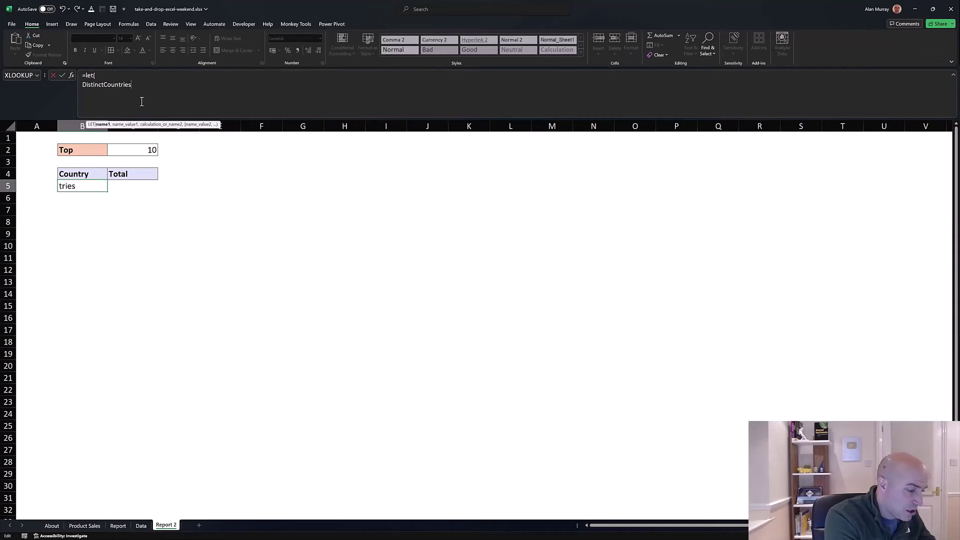
pyautogui.write(',')
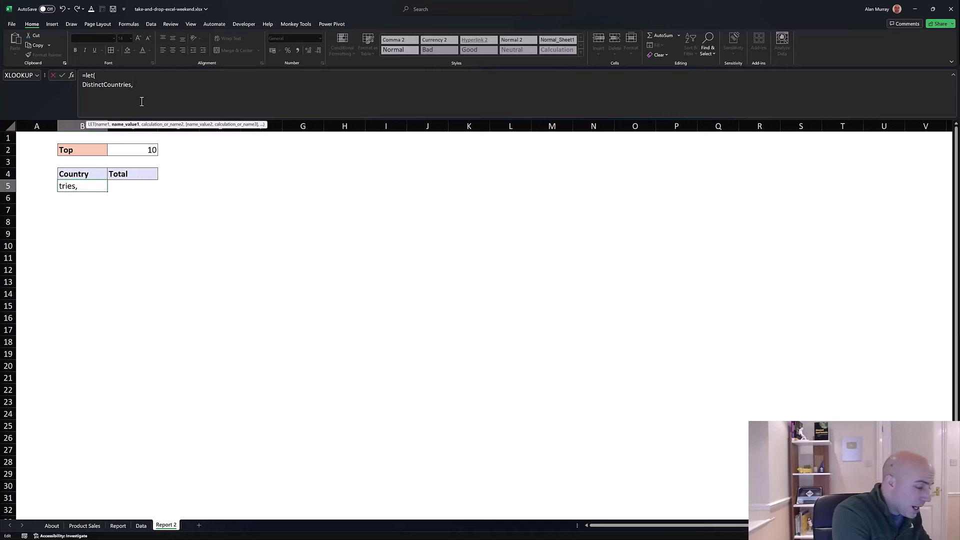
pyautogui.write('uni')
pyautogui.press('Down')
pyautogui.press('Down')
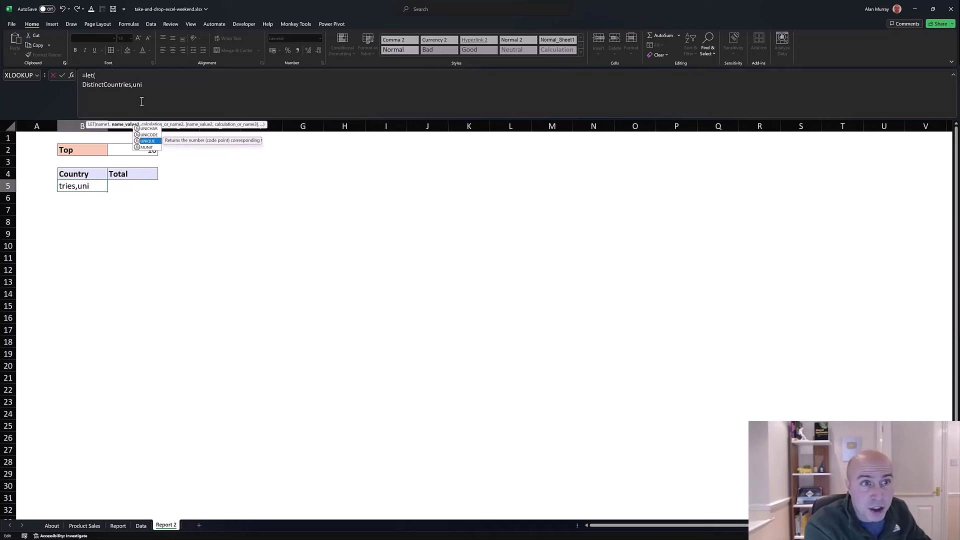
pyautogui.press('Tab')
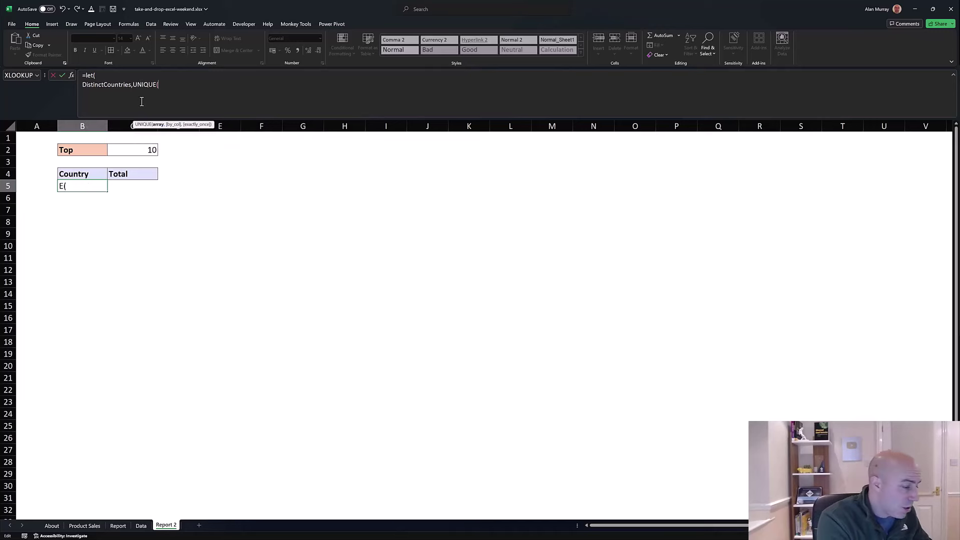
# Give UNIQUE the array tblSales[Country], close the function and add a comma for the next LET argument.
pyautogui.write('tbl')
pyautogui.press('Tab')
pyautogui.write('[')
pyautogui.press('Down')
pyautogui.press('Down')
pyautogui.press('Down')
pyautogui.press('Down')
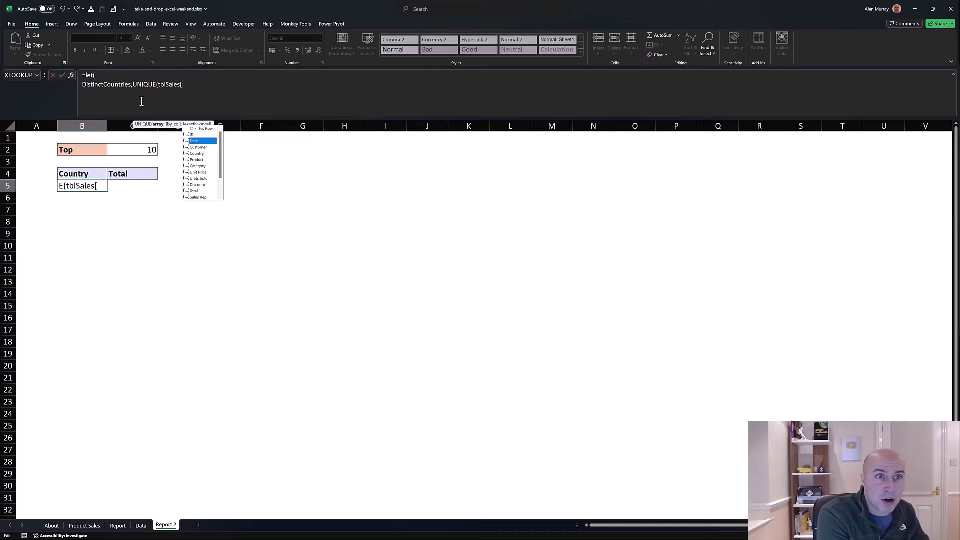
pyautogui.press('Tab')
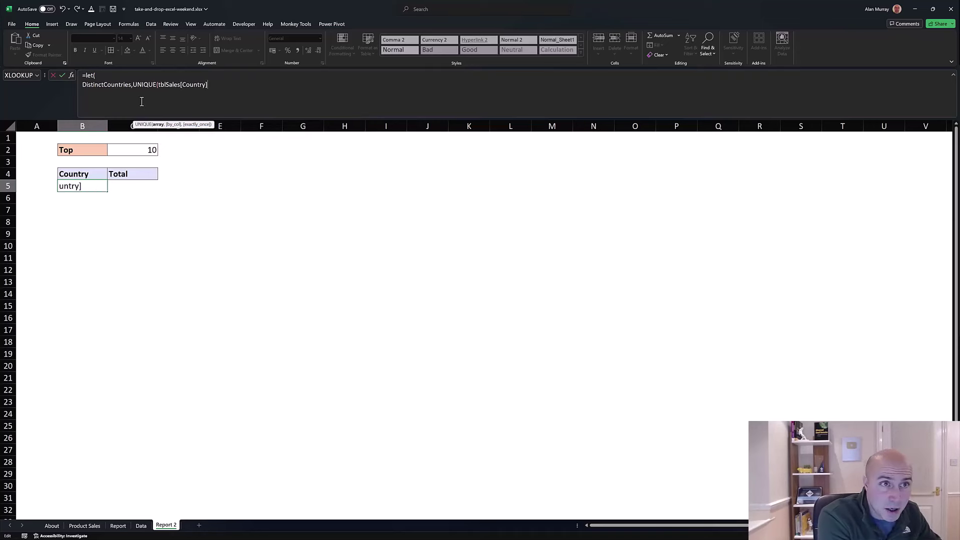
pyautogui.write('),')
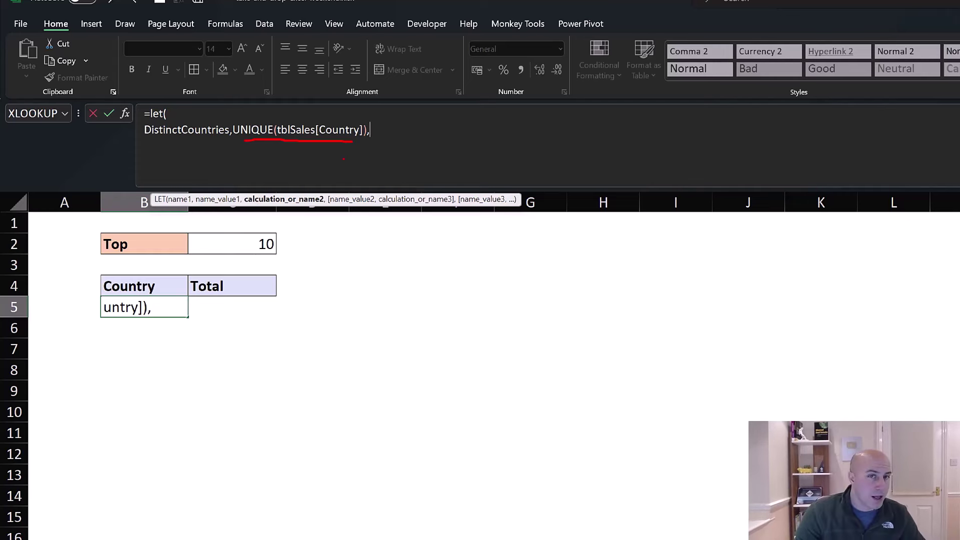
pyautogui.moveTo(409, 108); pyautogui.dragTo(370, 129)
pyautogui.press('Escape')
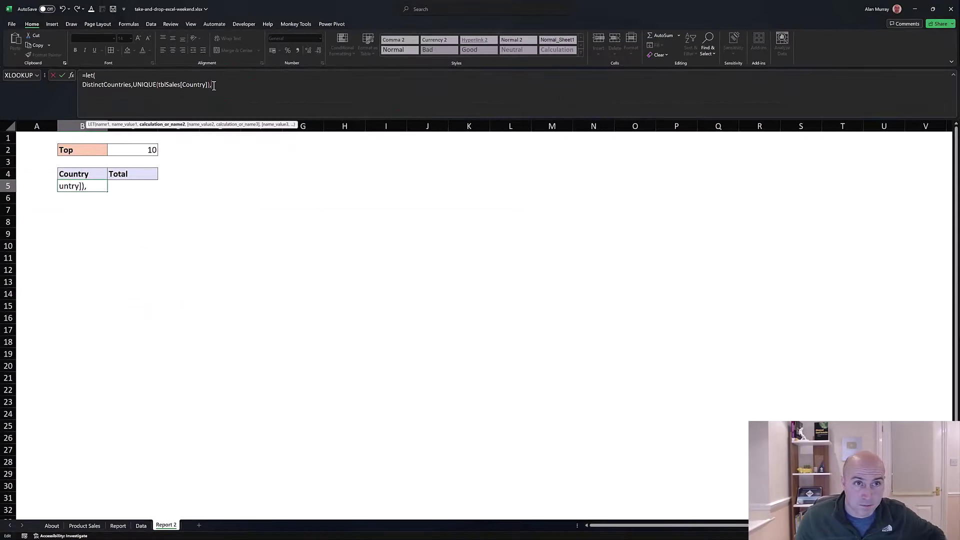
# On a new line of the formula, name the second variable TotalValues and begin its value with the SUMIFS function.
pyautogui.hotkey('alt', 'Return')
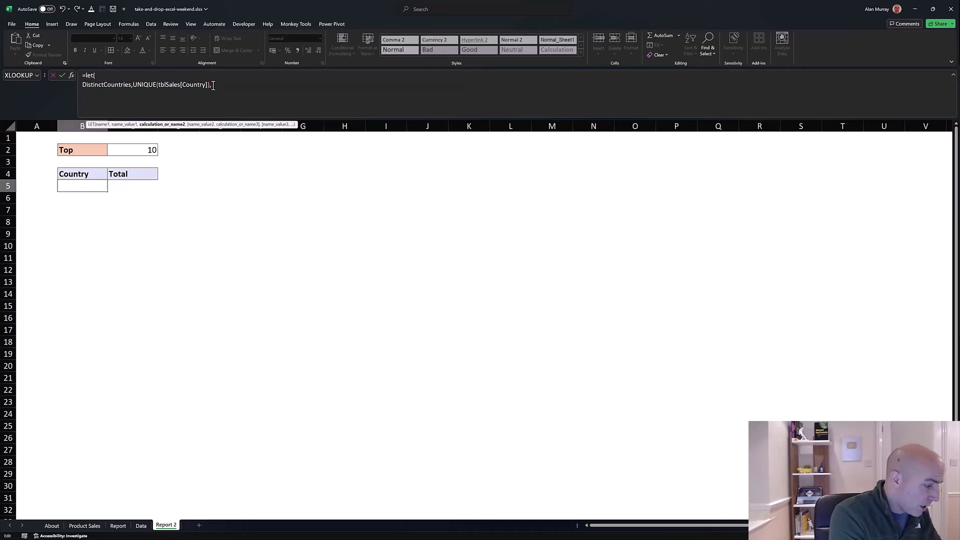
pyautogui.hotkey('alt', 'Return')
pyautogui.write('TotalValues')
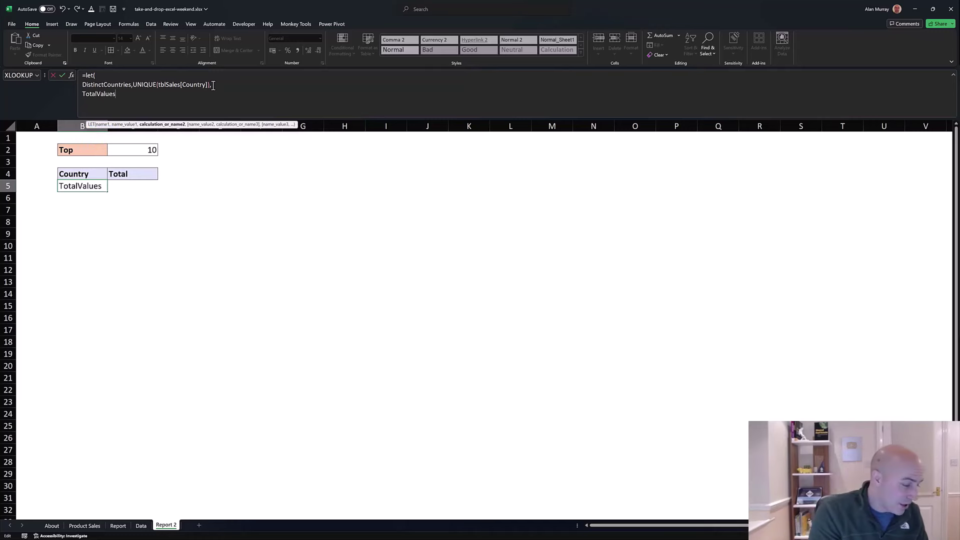
pyautogui.write(',')
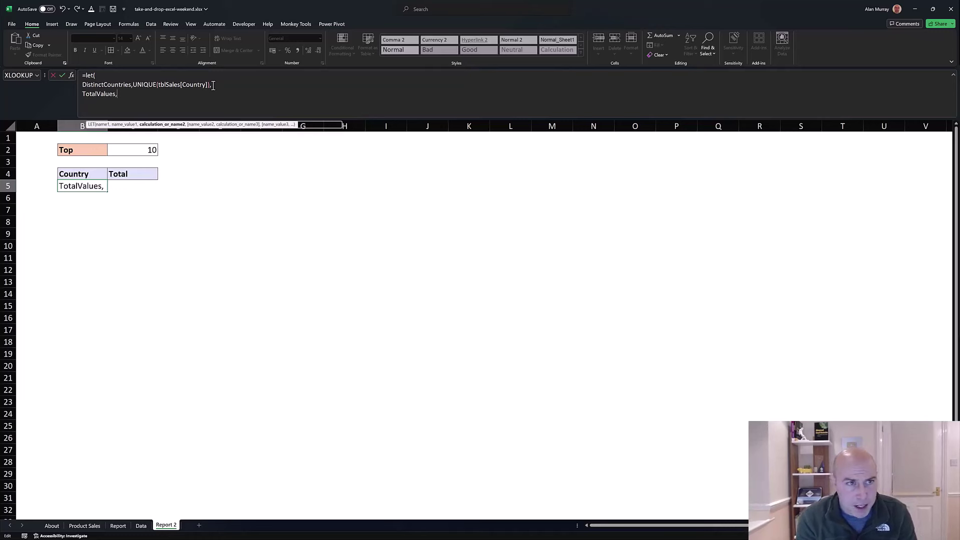
pyautogui.write('sum')
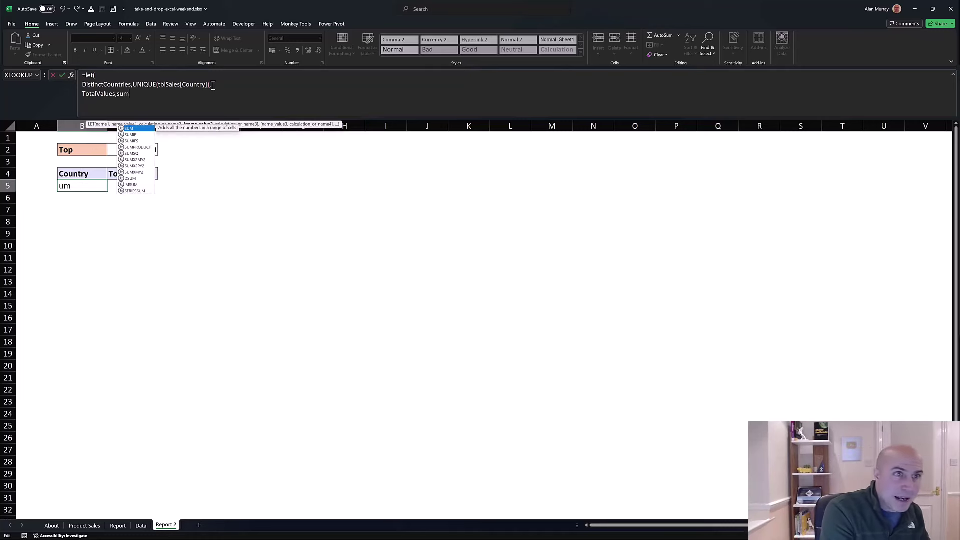
pyautogui.press('Down')
pyautogui.press('Down')
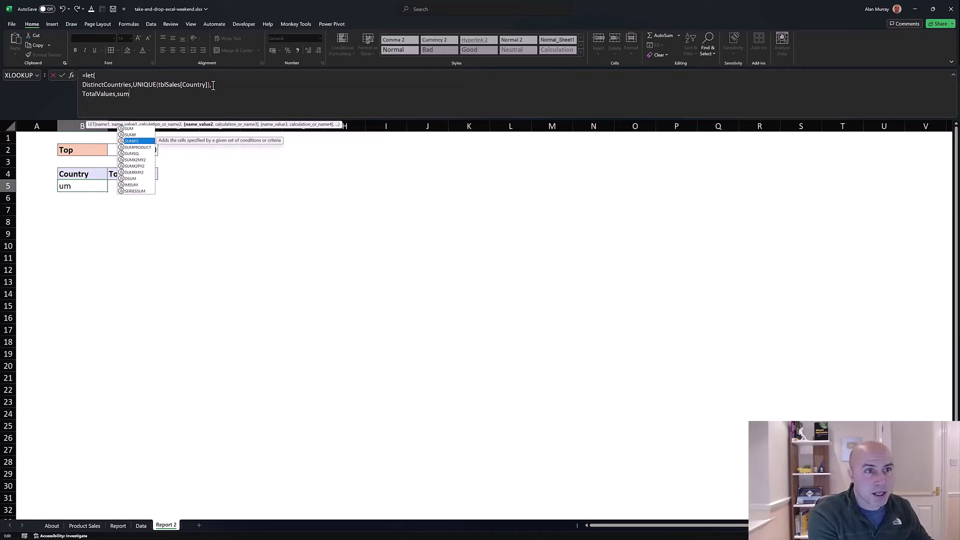
pyautogui.press('Tab')
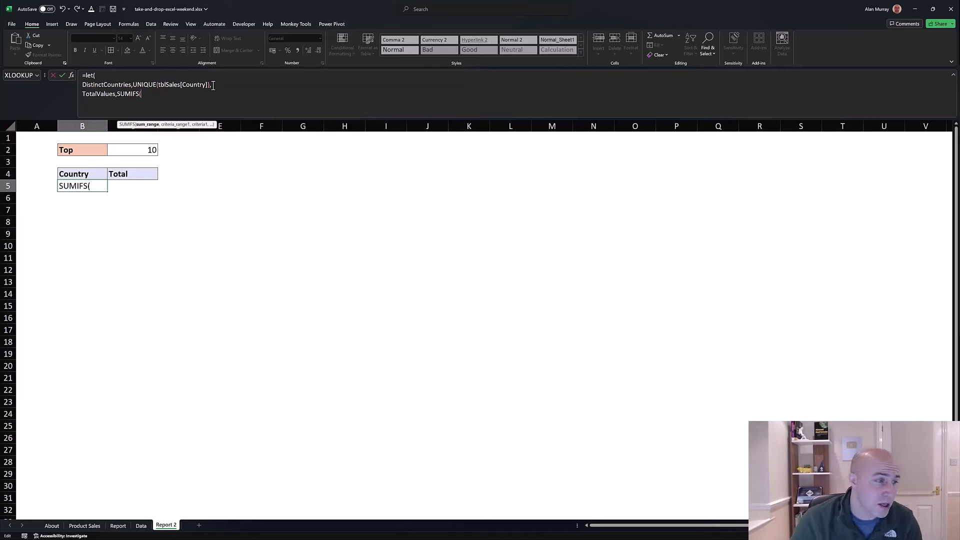
# Set the sum range of SUMIFS to tblSales[Total].
pyautogui.write('tbl')
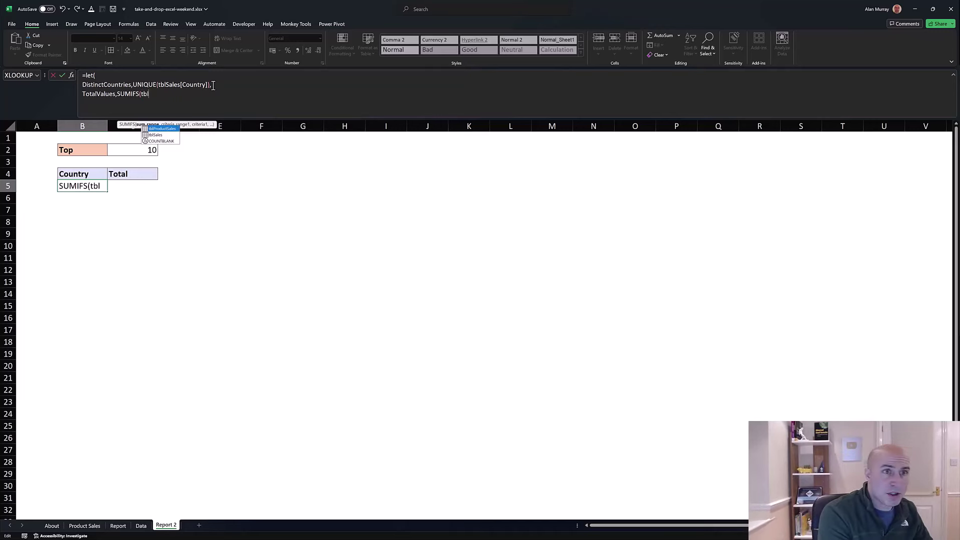
pyautogui.write('Sales[')
pyautogui.press('Down')
pyautogui.press('Down')
pyautogui.press('Down')
pyautogui.press('Down')
pyautogui.press('Down')
pyautogui.press('Down')
pyautogui.press('Down')
pyautogui.press('Down')
pyautogui.press('Down')
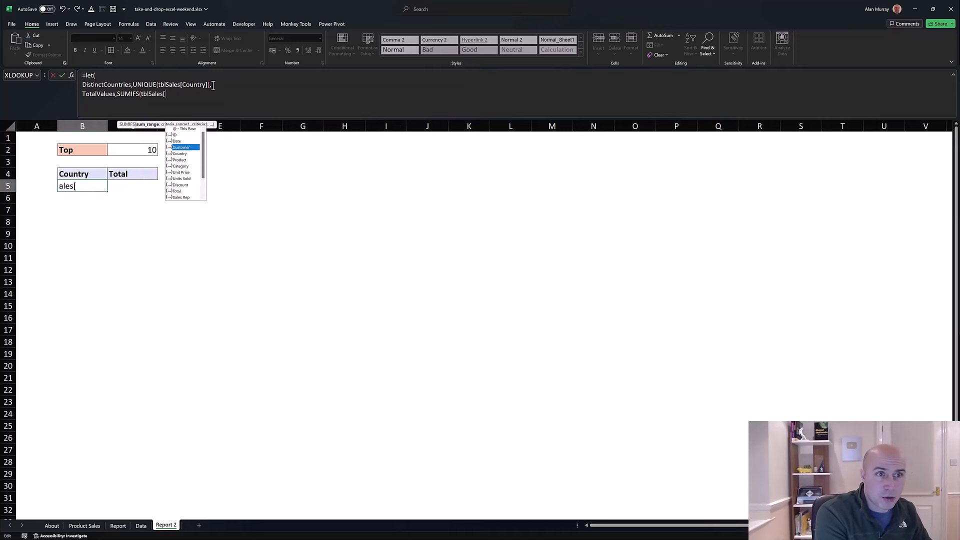
pyautogui.press('Down')
pyautogui.press('Tab')
pyautogui.write('],')
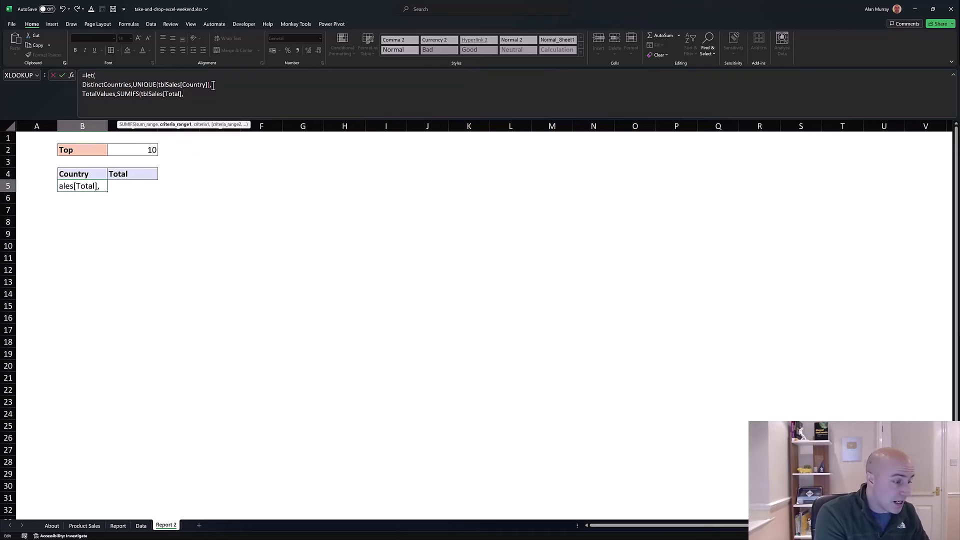
# Set the first criteria range of SUMIFS to tblSales[Country].
pyautogui.write('tblSales[')
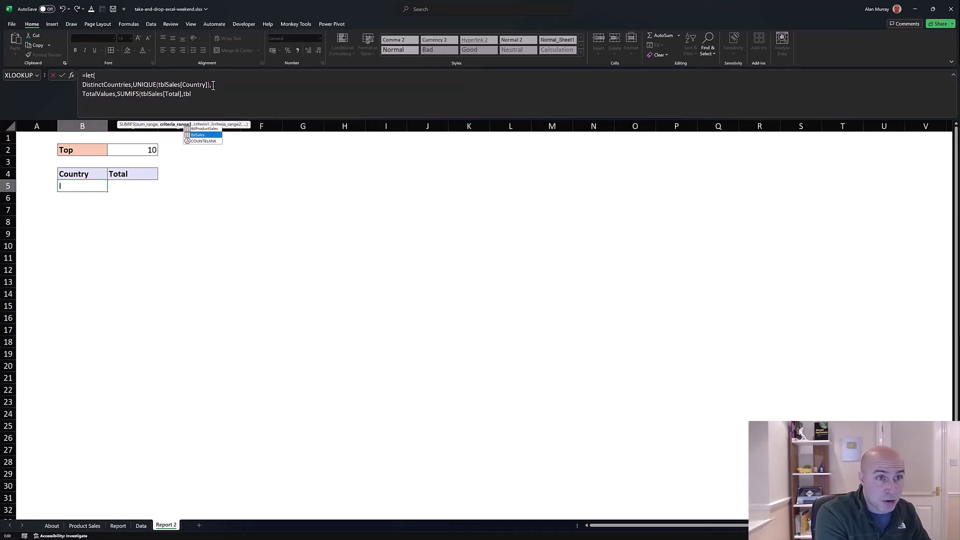
pyautogui.press('Down')
pyautogui.press('Down')
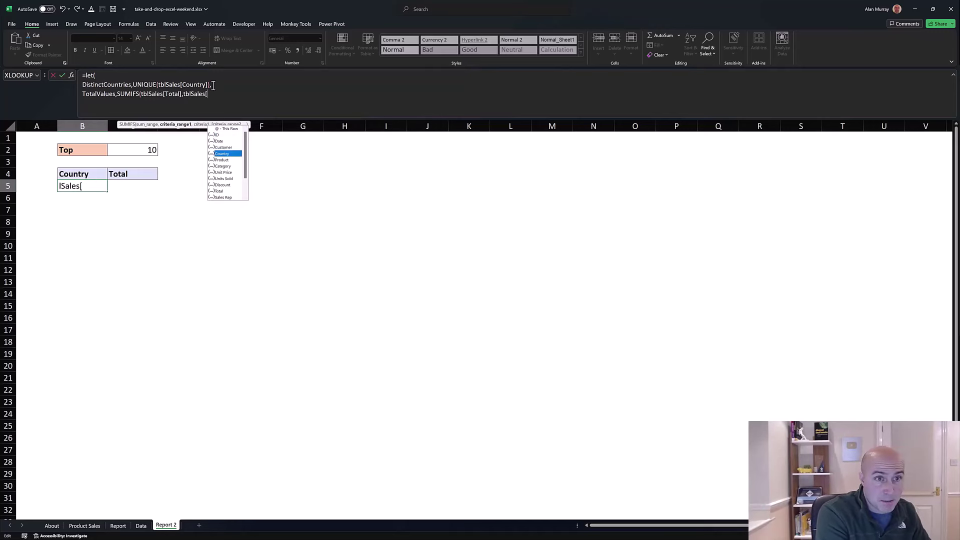
pyautogui.press('Tab')
pyautogui.write('],')
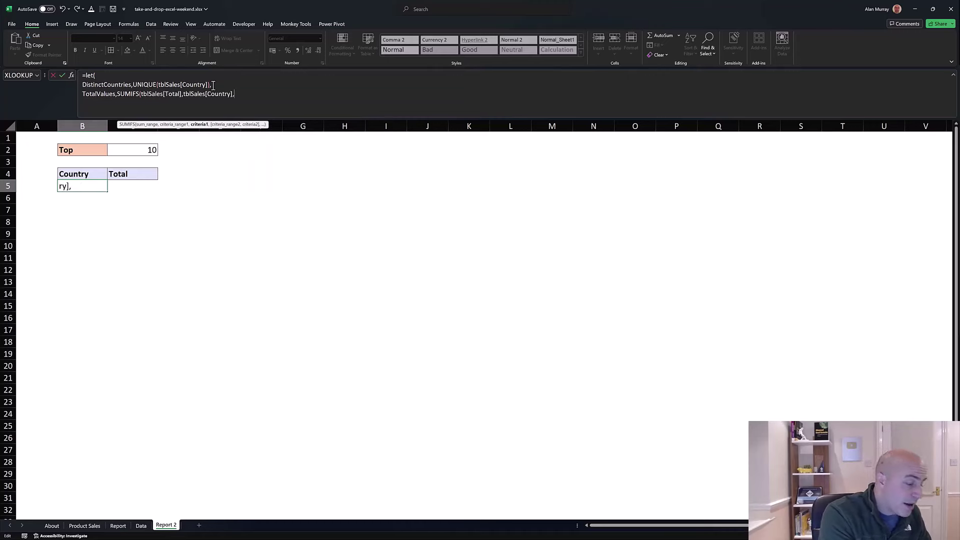
# Use the DistinctCountries variable as the SUMIFS criteria, close the function and add a comma for the next LET argument.
pyautogui.write('dis')
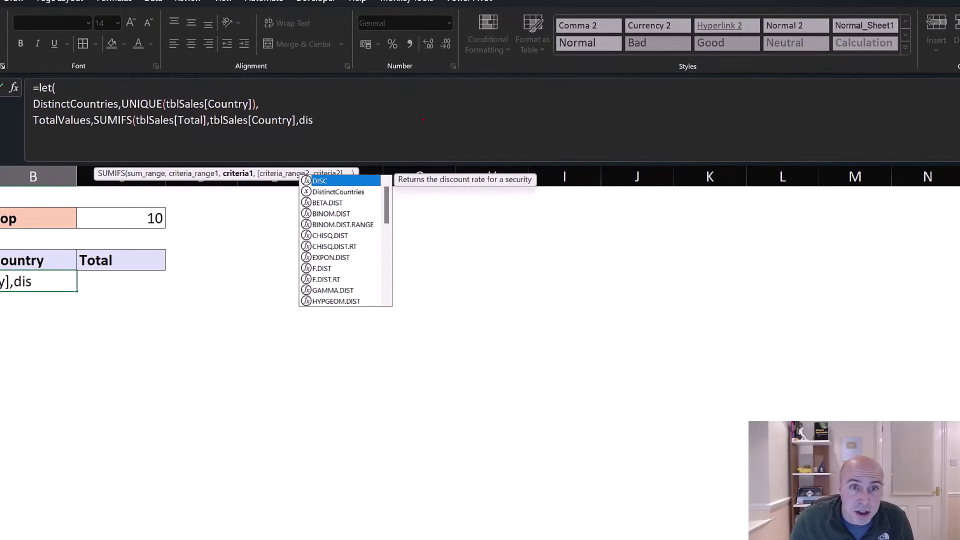
pyautogui.moveTo(423, 120)
pyautogui.mouseDown()
pyautogui.moveTo(350, 180)
pyautogui.moveTo(354, 187)
pyautogui.mouseUp()
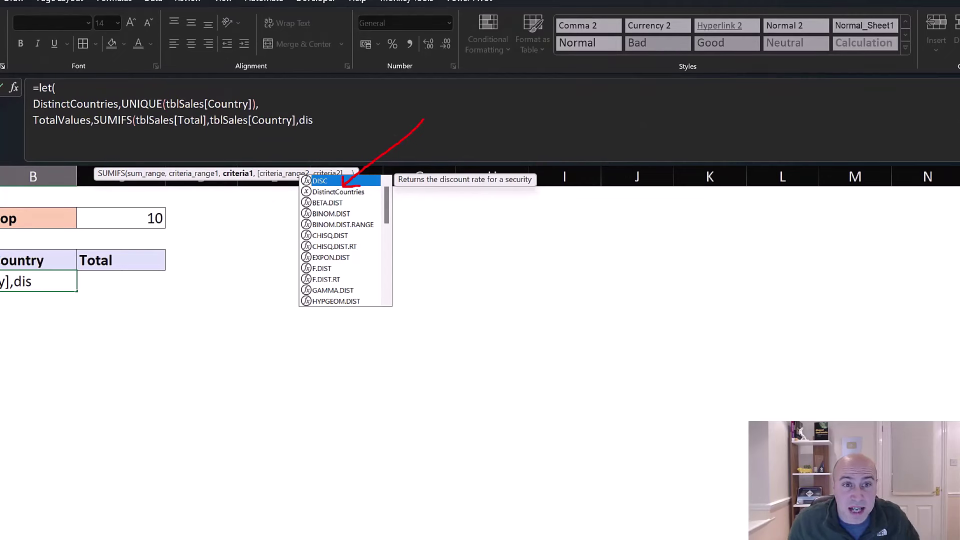
pyautogui.moveTo(253, 207); pyautogui.dragTo(296, 198)
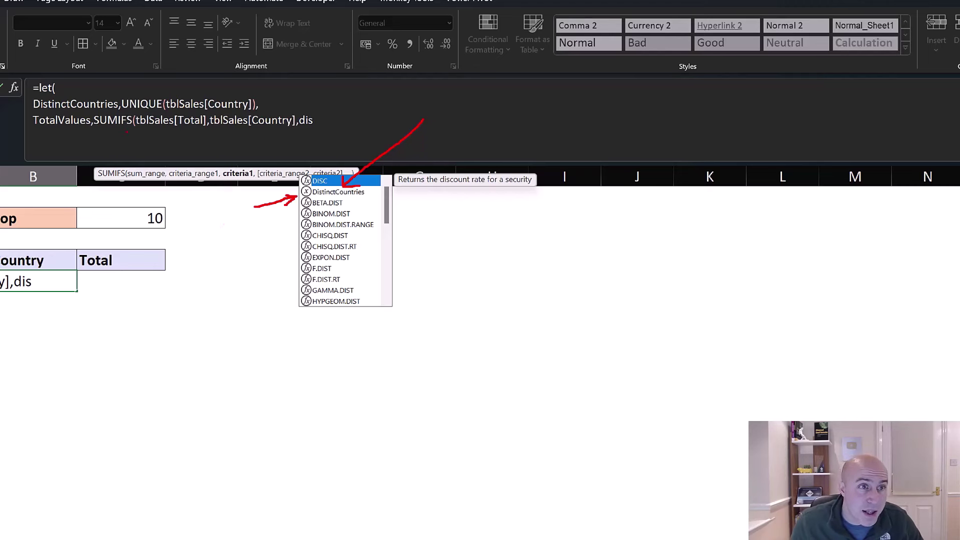
pyautogui.moveTo(144, 131); pyautogui.dragTo(186, 131)
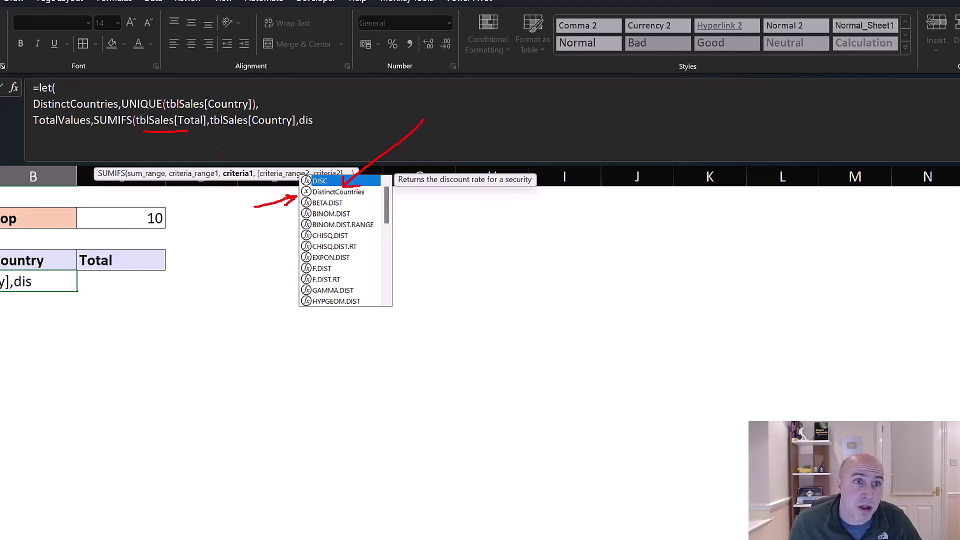
pyautogui.moveTo(221, 132); pyautogui.dragTo(263, 132)
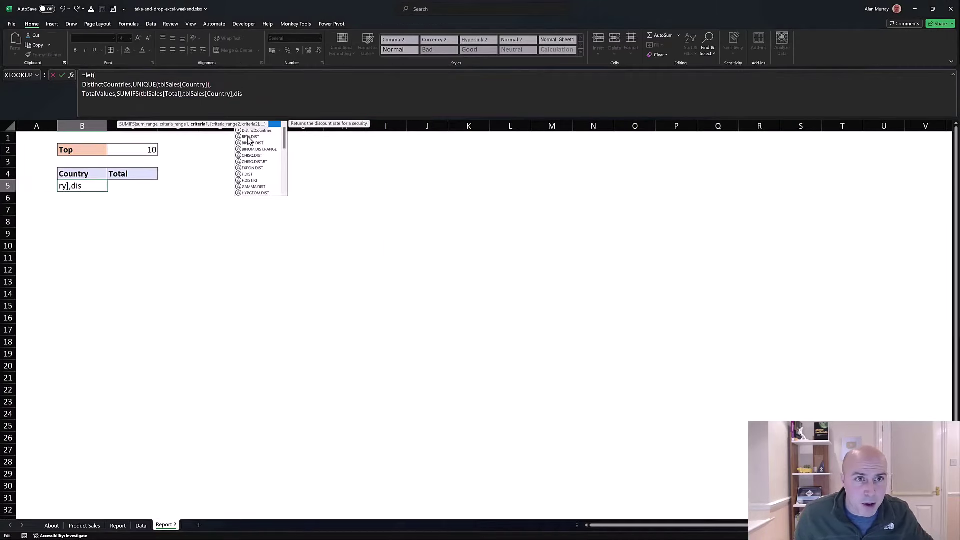
pyautogui.doubleClick(251, 131)
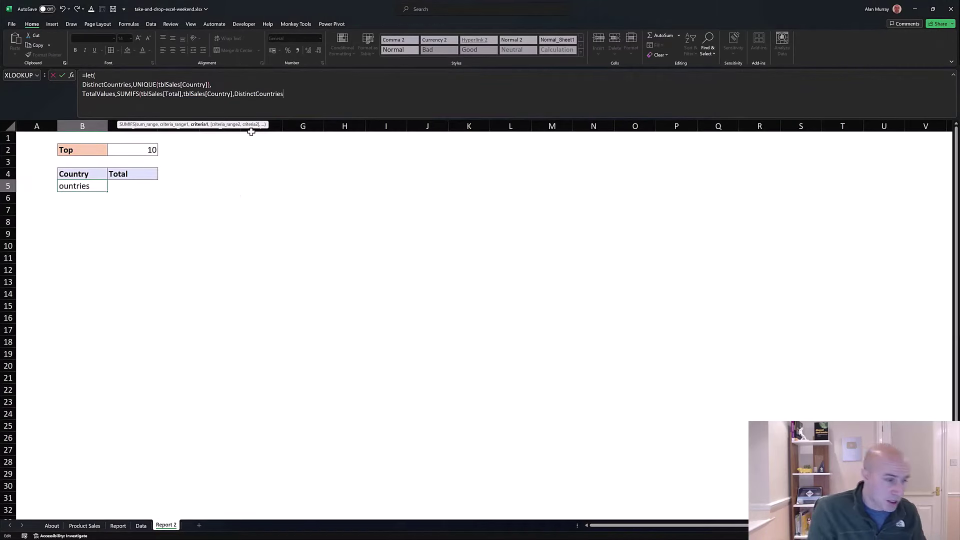
pyautogui.write(')')
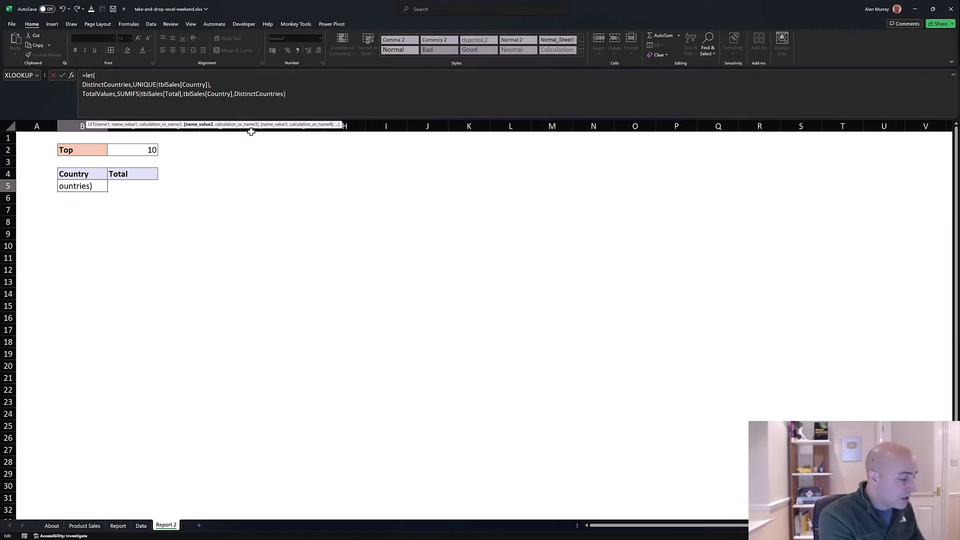
pyautogui.write(',')
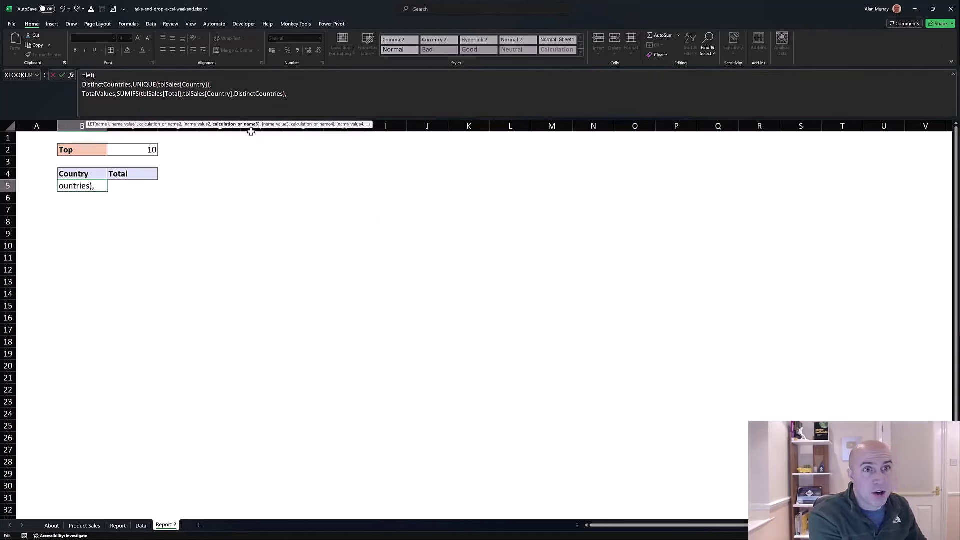
# Start a new line in the LET formula after the TotalValues variable.
pyautogui.hotkey('alt', 'Return')
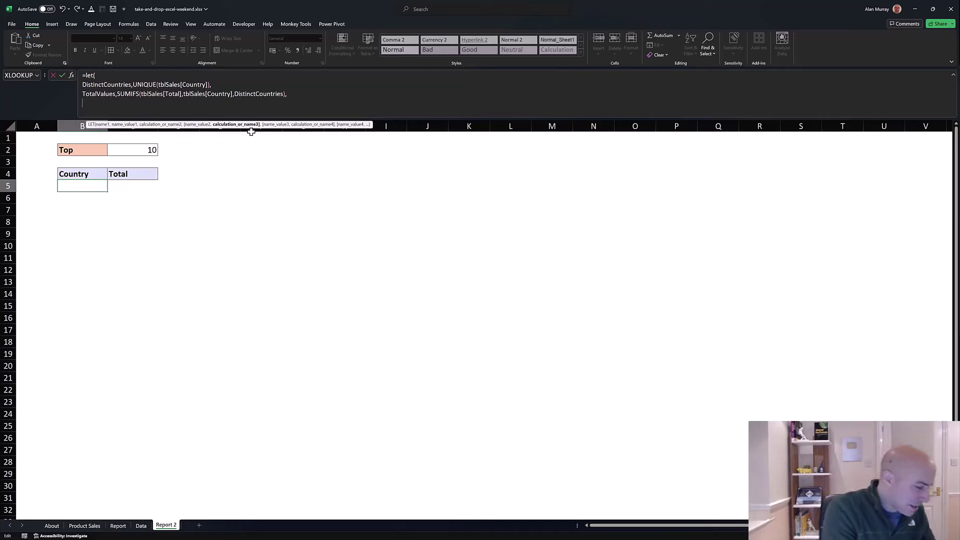
pyautogui.write('sort')
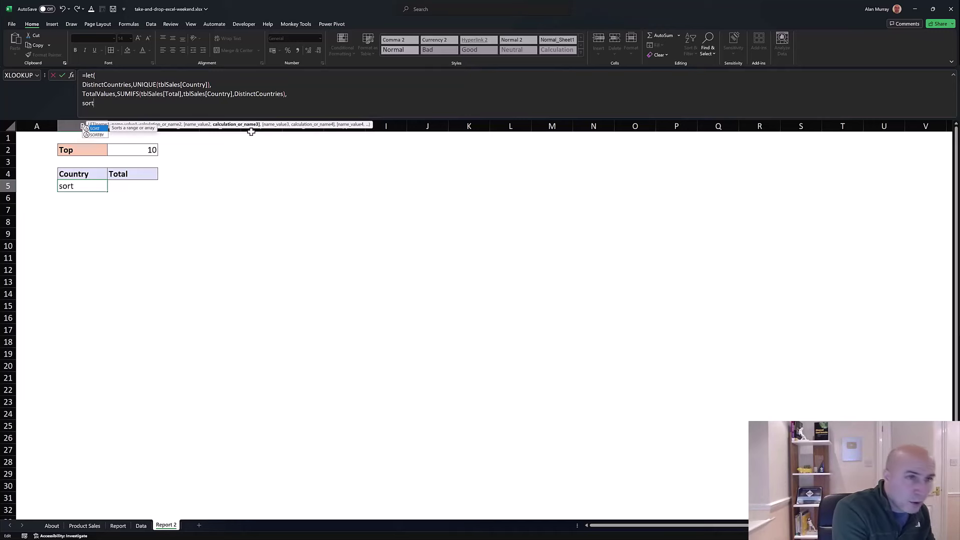
pyautogui.press('BackSpace')
pyautogui.press('BackSpace')
pyautogui.press('BackSpace')
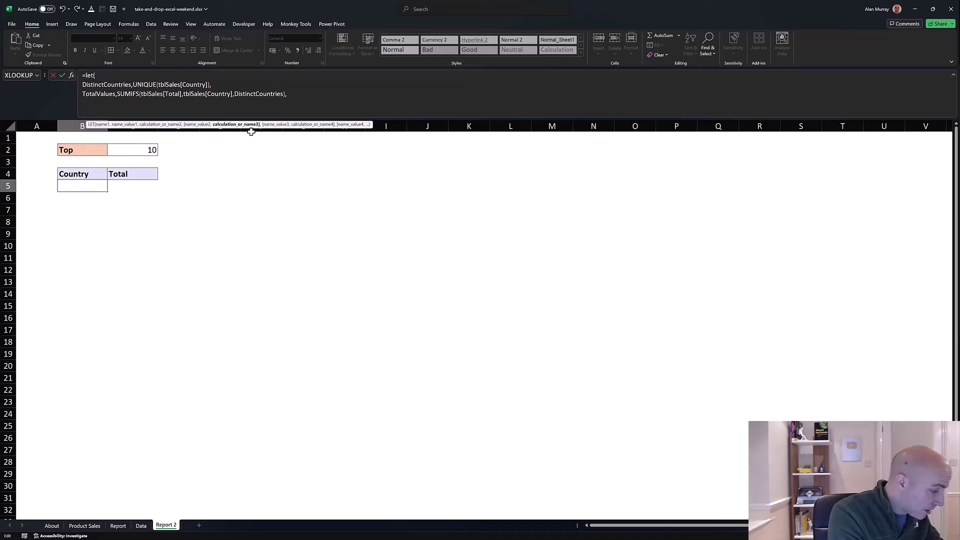
# Name the third LET variable Results and begin its value with the SORT function.
pyautogui.write('Results')
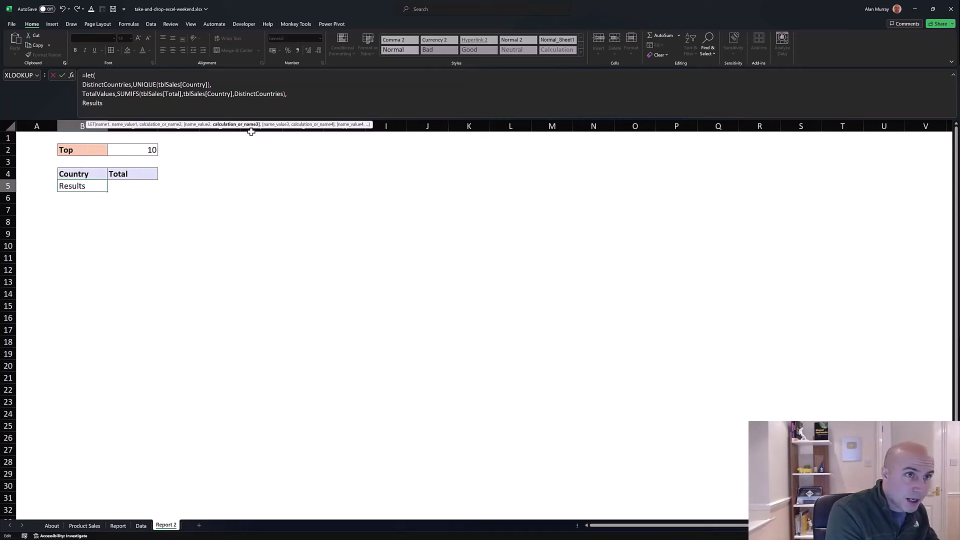
pyautogui.write(',')
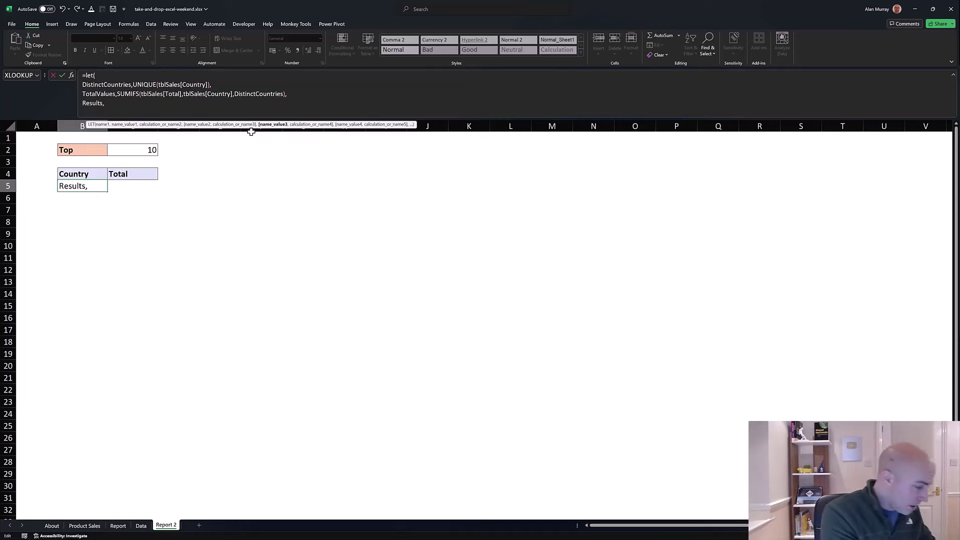
pyautogui.write('sort(')
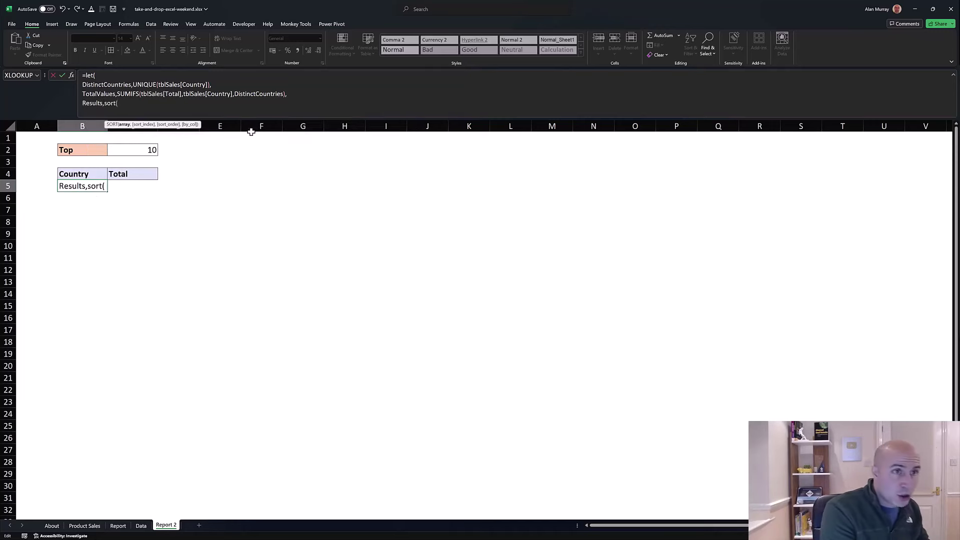
# Set the SORT array to an HSTACK of DistinctCountries and TotalValues, and set the sort index to 2.
pyautogui.write('hst')
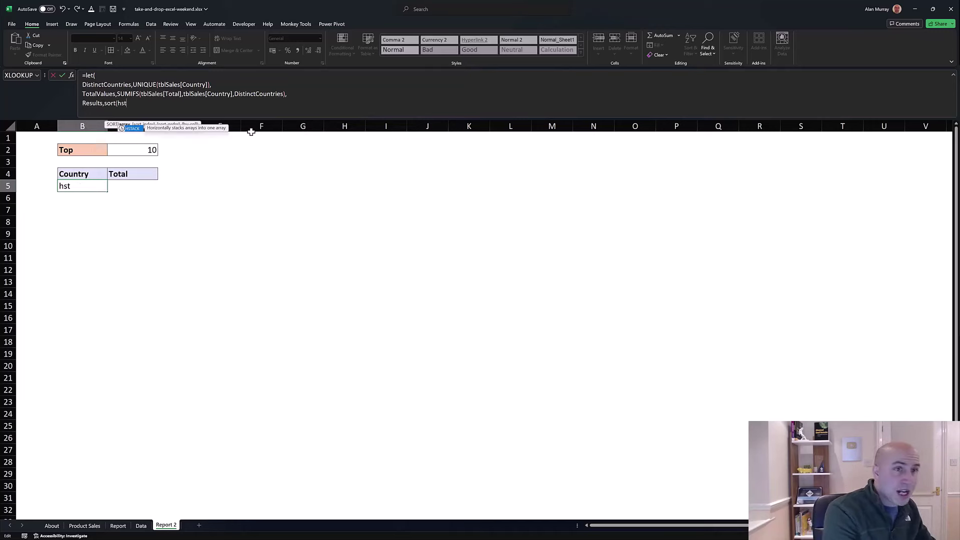
pyautogui.press('Tab')
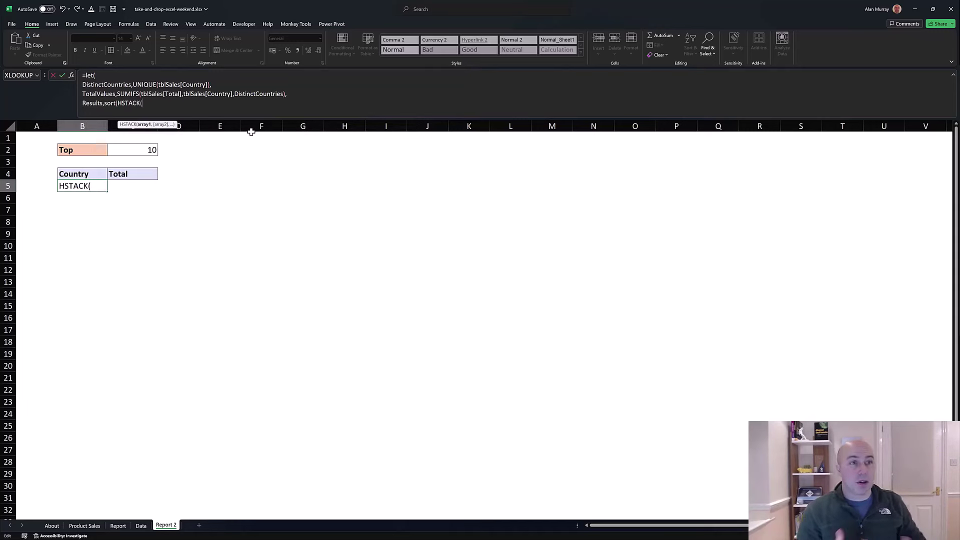
pyautogui.write('dis')
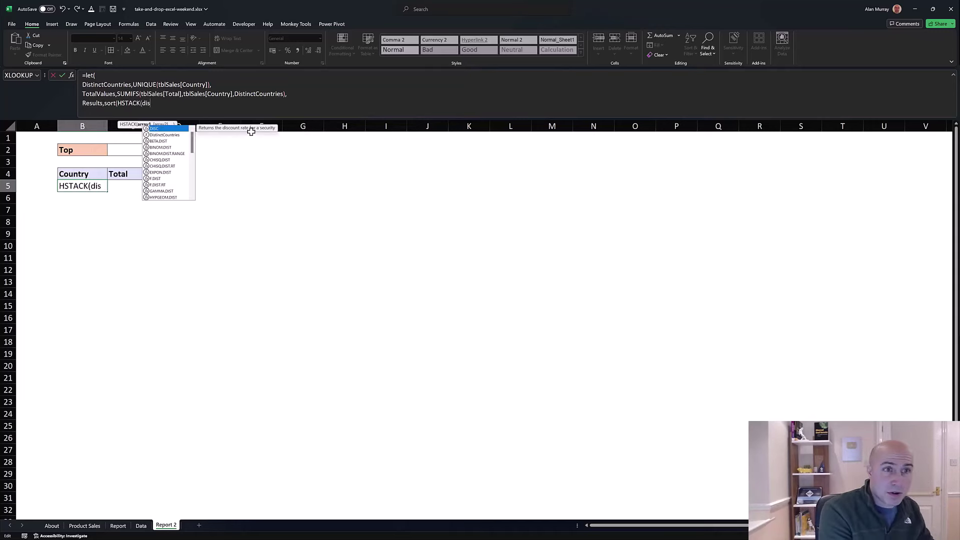
pyautogui.press('Down')
pyautogui.press('Tab')
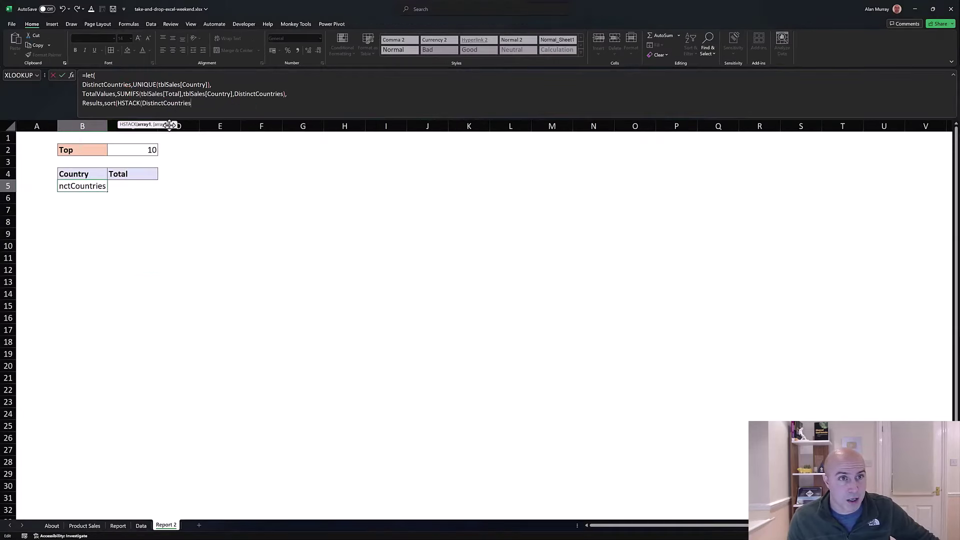
pyautogui.write(',')
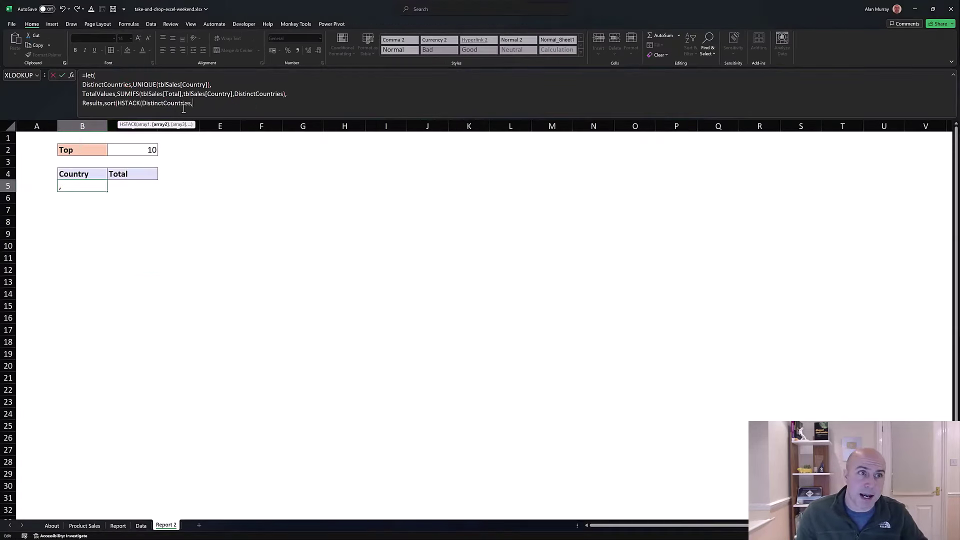
pyautogui.write('tot')
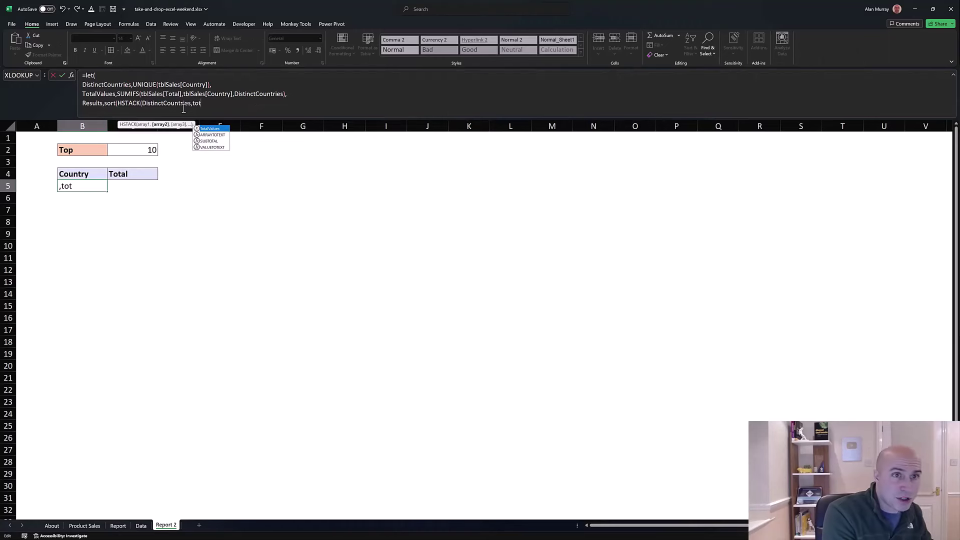
pyautogui.press('Tab')
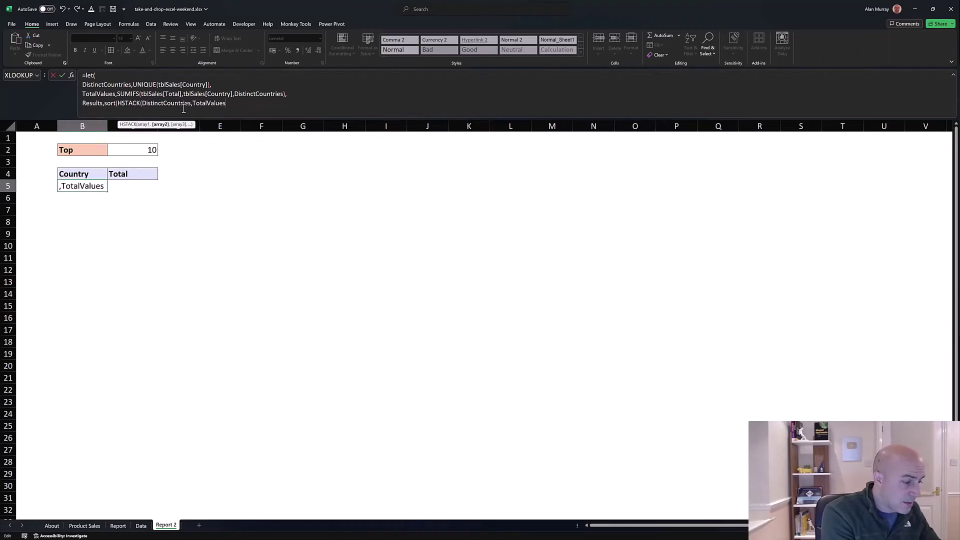
pyautogui.write(')')
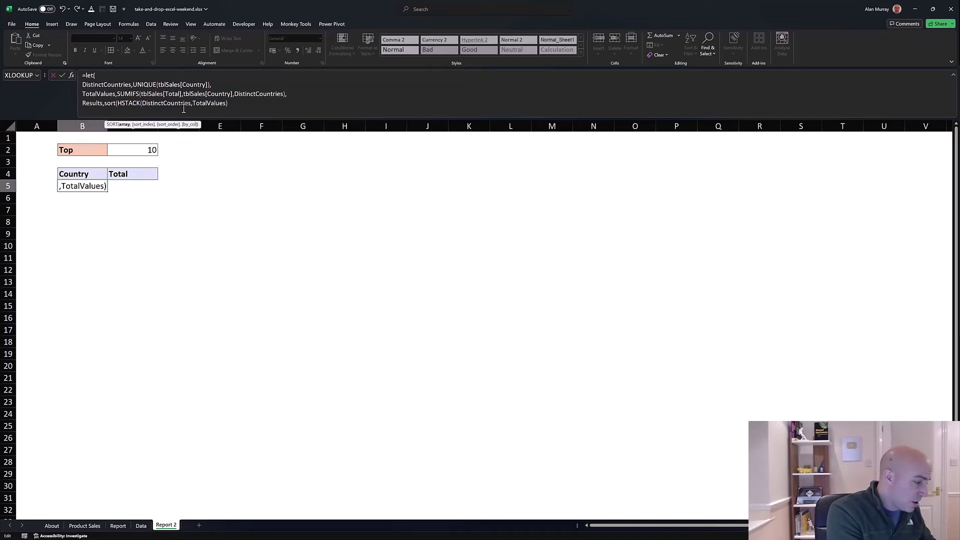
pyautogui.write(',2,')
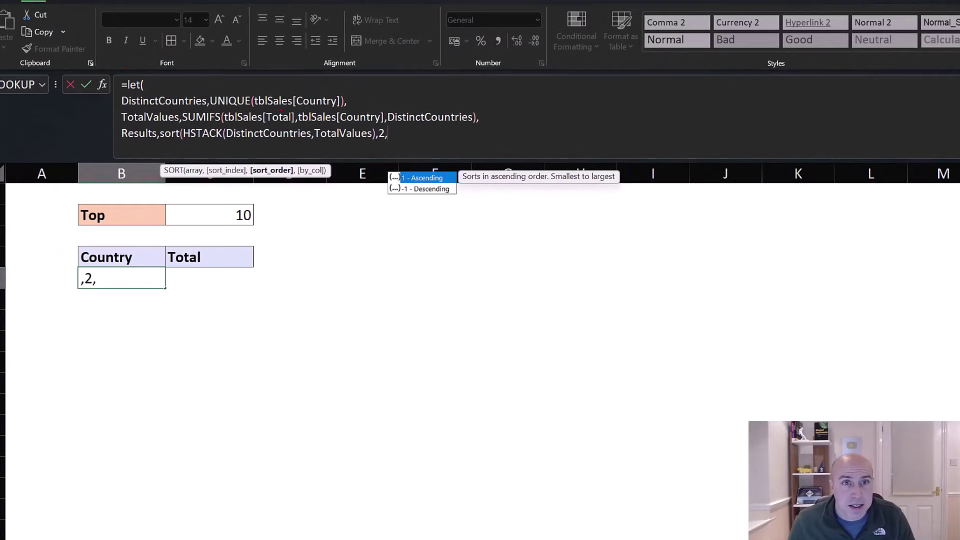
pyautogui.moveTo(315, 145); pyautogui.dragTo(358, 144)
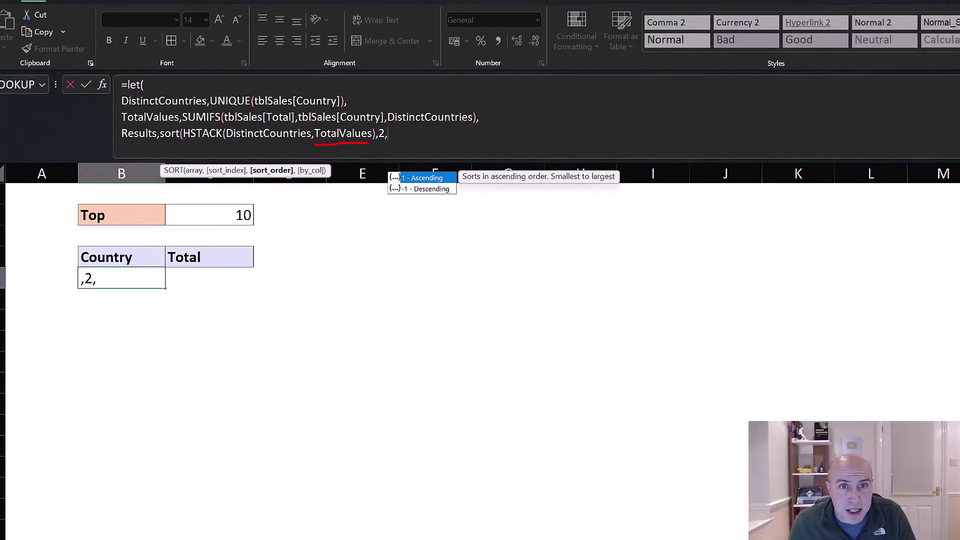
pyautogui.moveTo(244, 144); pyautogui.dragTo(285, 144)
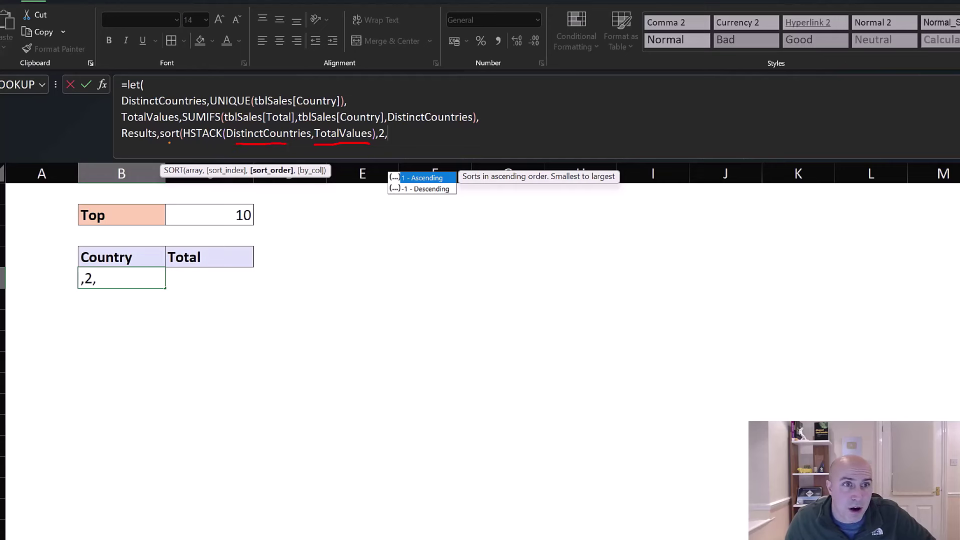
pyautogui.moveTo(170, 143)
pyautogui.mouseDown()
pyautogui.moveTo(208, 158)
pyautogui.moveTo(274, 161)
pyautogui.moveTo(345, 160)
pyautogui.moveTo(383, 143)
pyautogui.mouseUp()
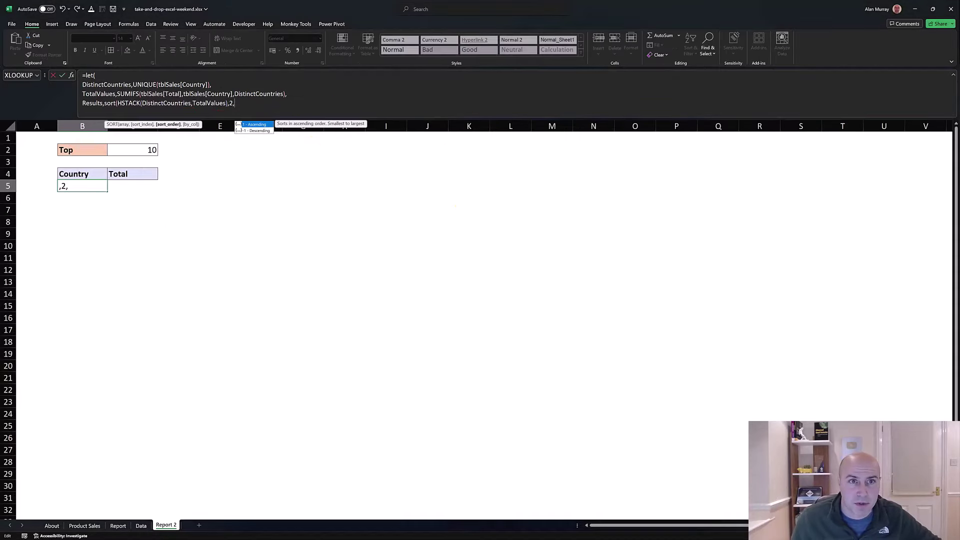
# Set the SORT order to descending (-1), close the function with a comma and start a new formula line.
pyautogui.doubleClick(268, 131)
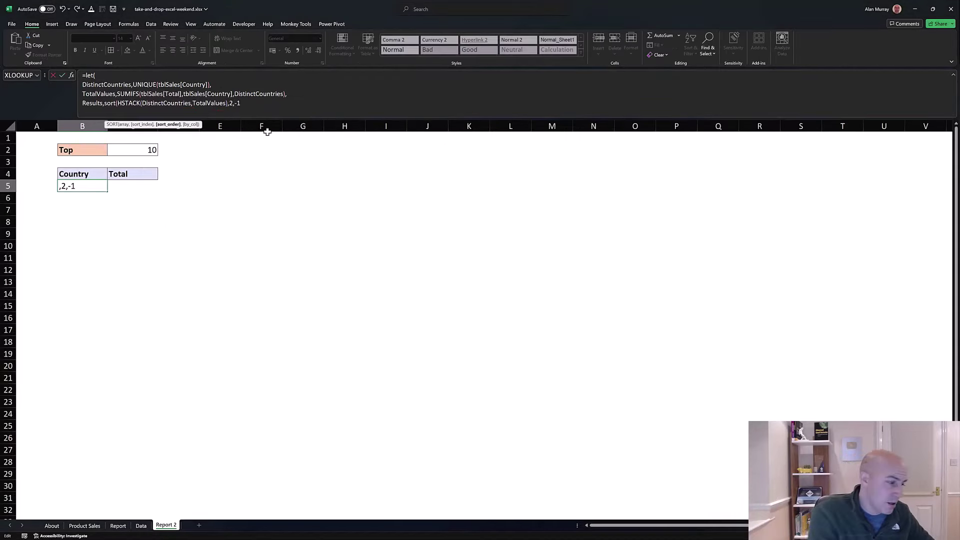
pyautogui.write('),')
pyautogui.hotkey('alt', 'Return')
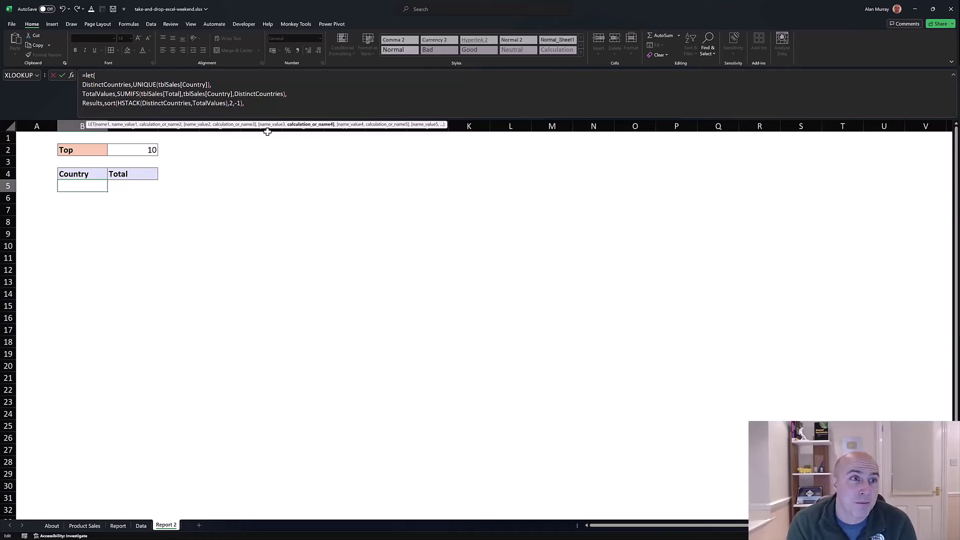
# Add a TAKE function as the final LET calculation, returning the first 10 rows of the Results variable.
pyautogui.hotkey('alt', 'Return')
pyautogui.write('take')
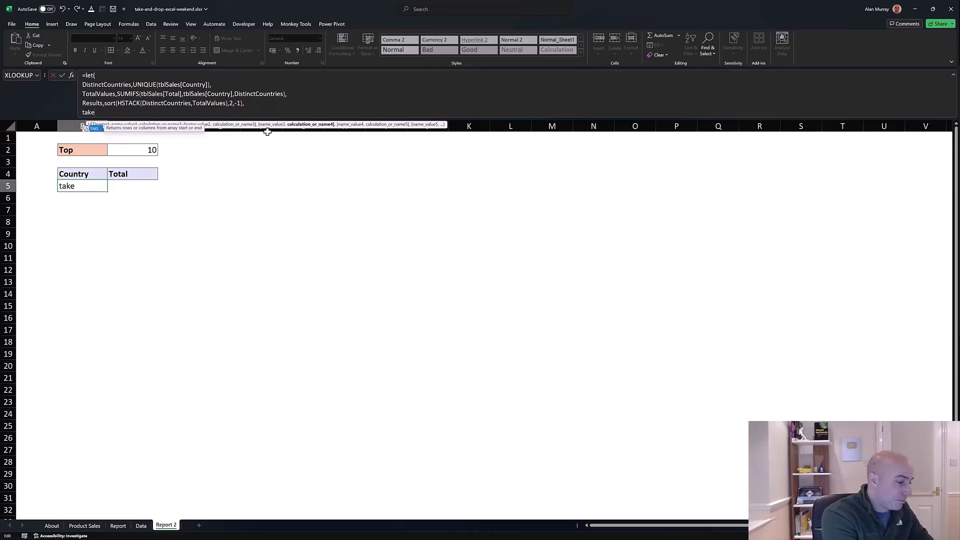
pyautogui.write('(')
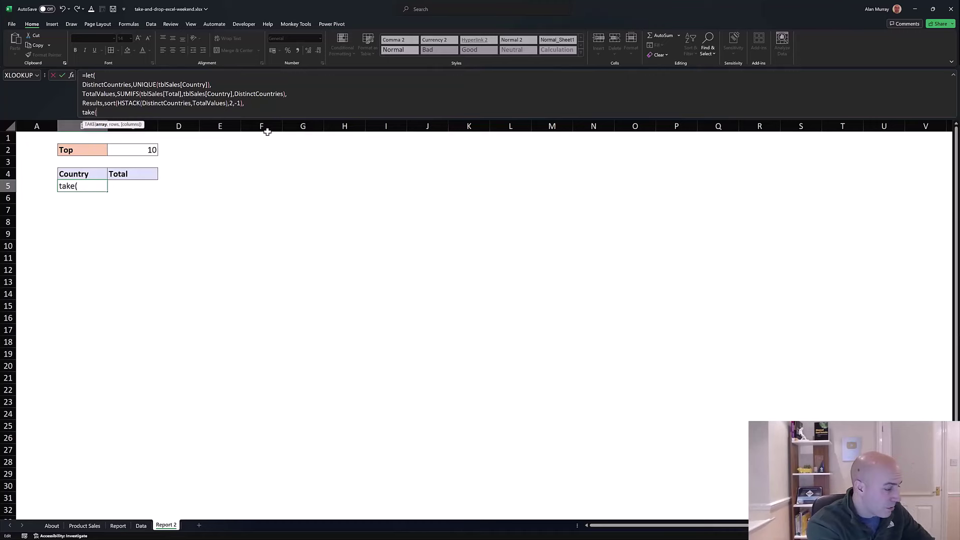
pyautogui.write('results')
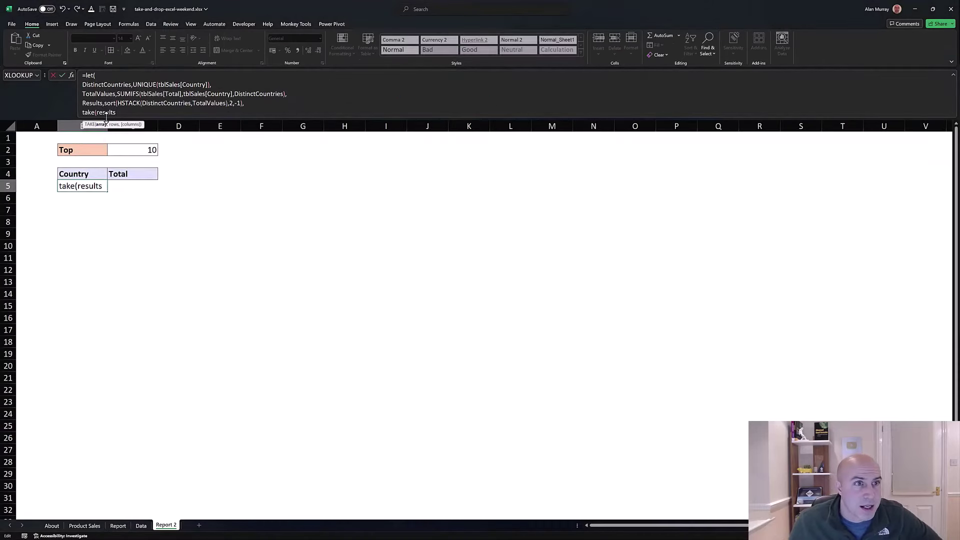
pyautogui.write(',')
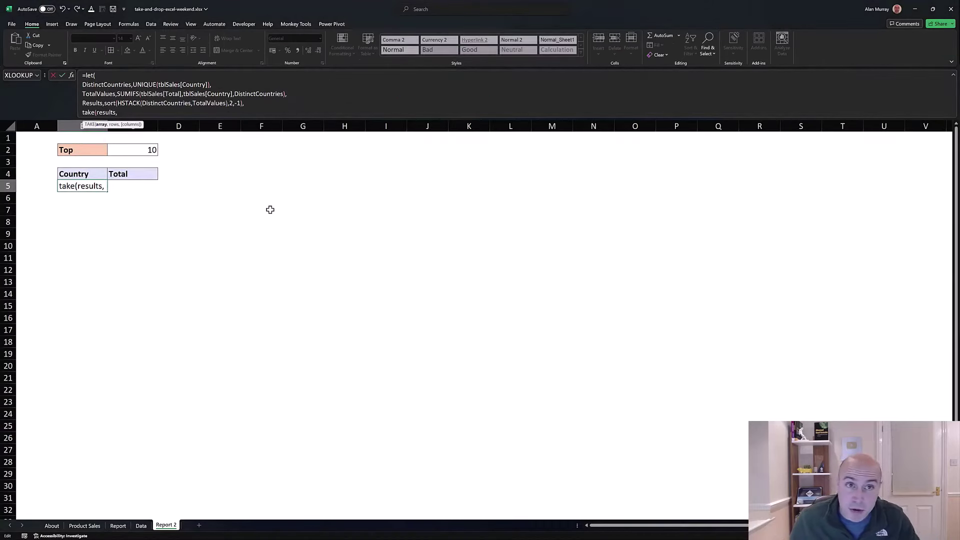
pyautogui.write('10')
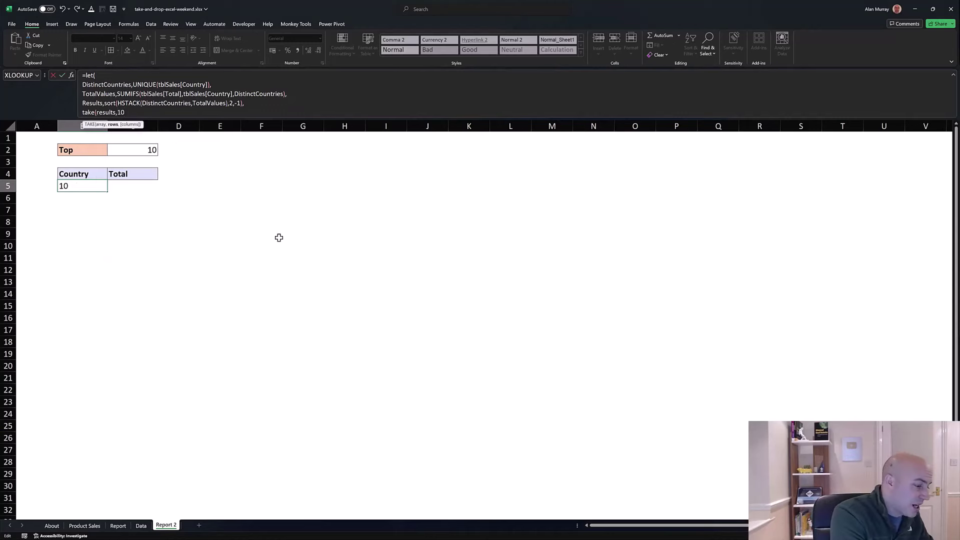
pyautogui.write(')')
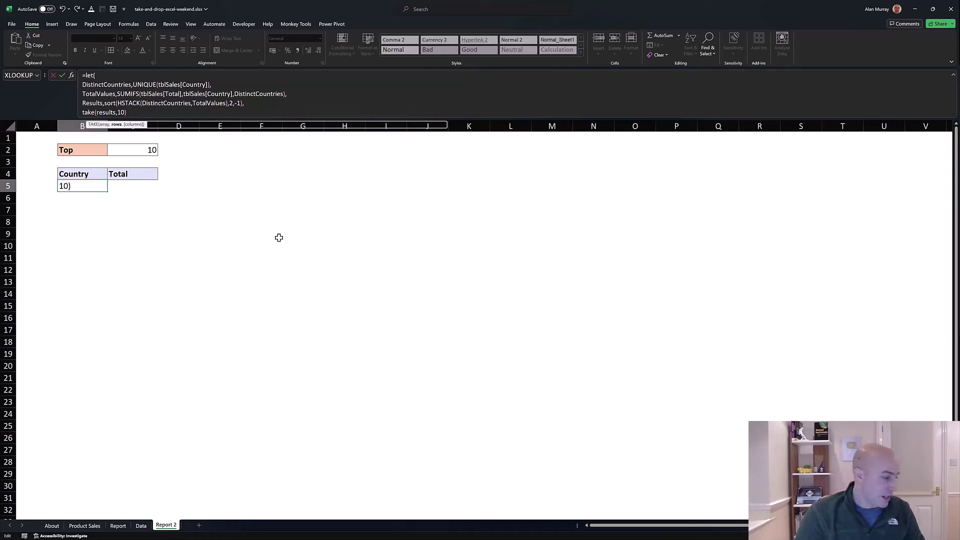
# Close the LET function on its own line, make the formula bar one line taller and enter the formula in B5.
pyautogui.press('Right')
pyautogui.hotkey('alt', 'Return')
pyautogui.write(')')
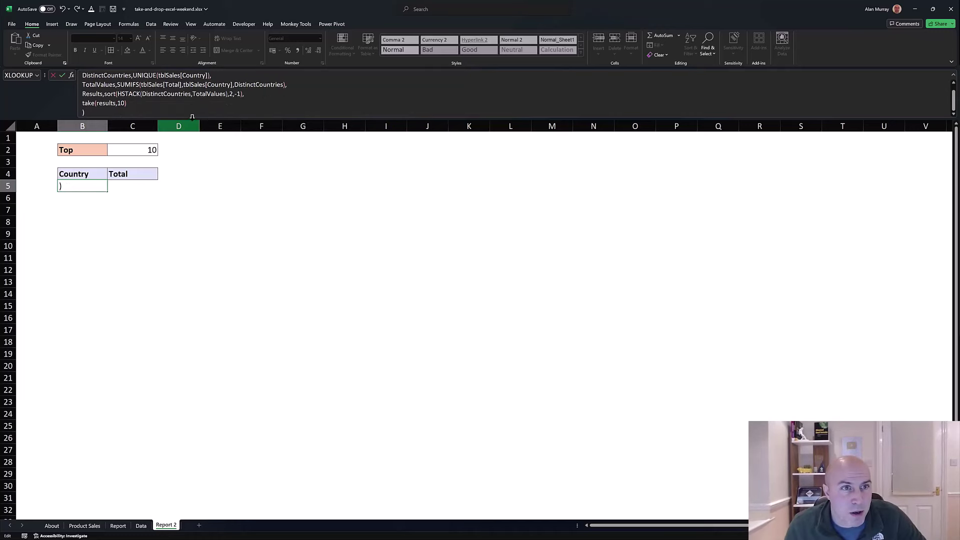
pyautogui.moveTo(191, 119); pyautogui.dragTo(191, 128)
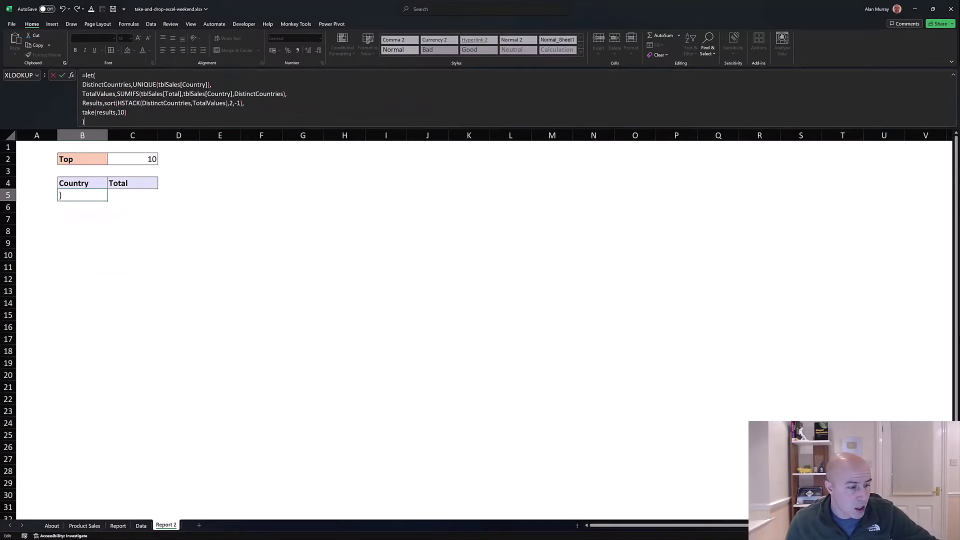
pyautogui.press('Return')
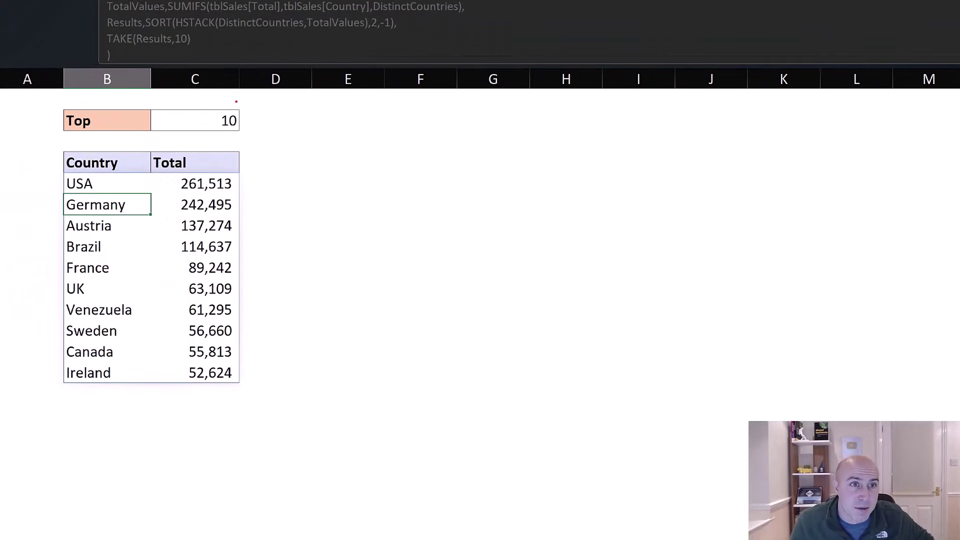
pyautogui.moveTo(236, 101)
pyautogui.mouseDown()
pyautogui.moveTo(211, 96)
pyautogui.moveTo(153, 125)
pyautogui.moveTo(238, 142)
pyautogui.moveTo(264, 111)
pyautogui.moveTo(231, 98)
pyautogui.mouseUp()
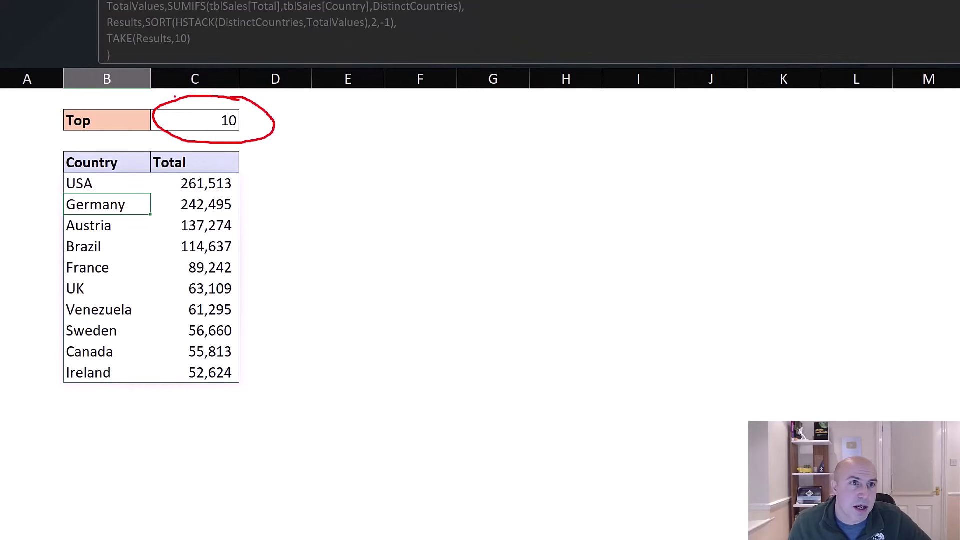
pyautogui.moveTo(187, 64)
pyautogui.mouseDown()
pyautogui.moveTo(192, 90)
pyautogui.moveTo(203, 77)
pyautogui.mouseUp()
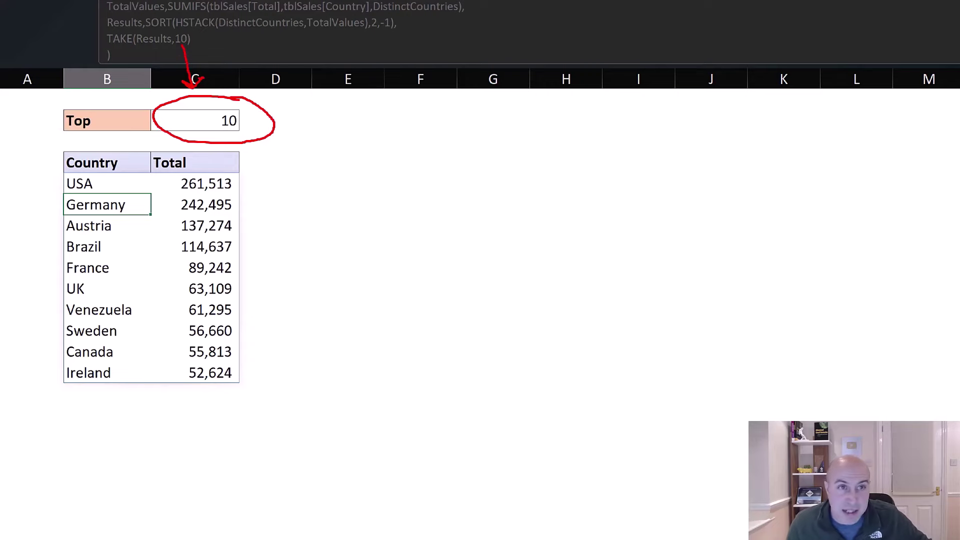
pyautogui.press('Escape')
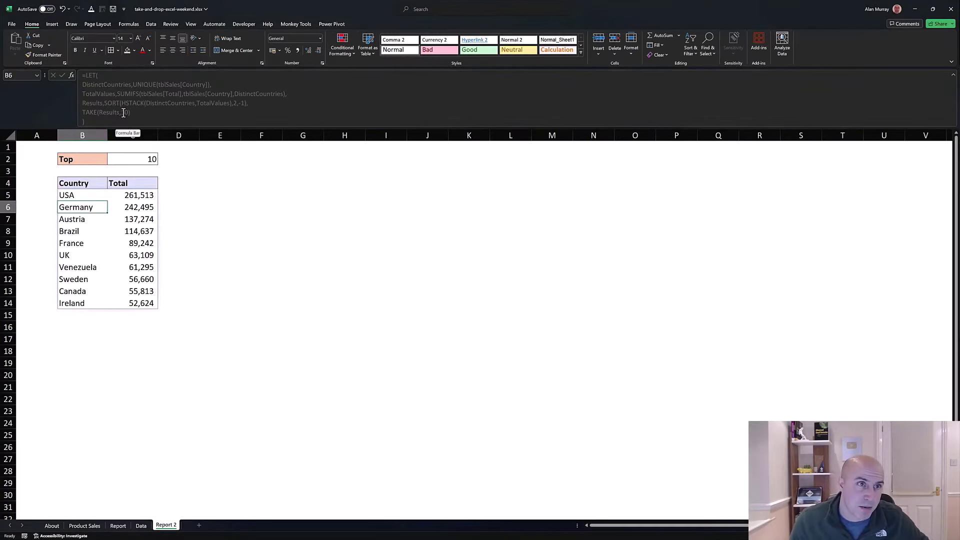
pyautogui.press('BackSpace')
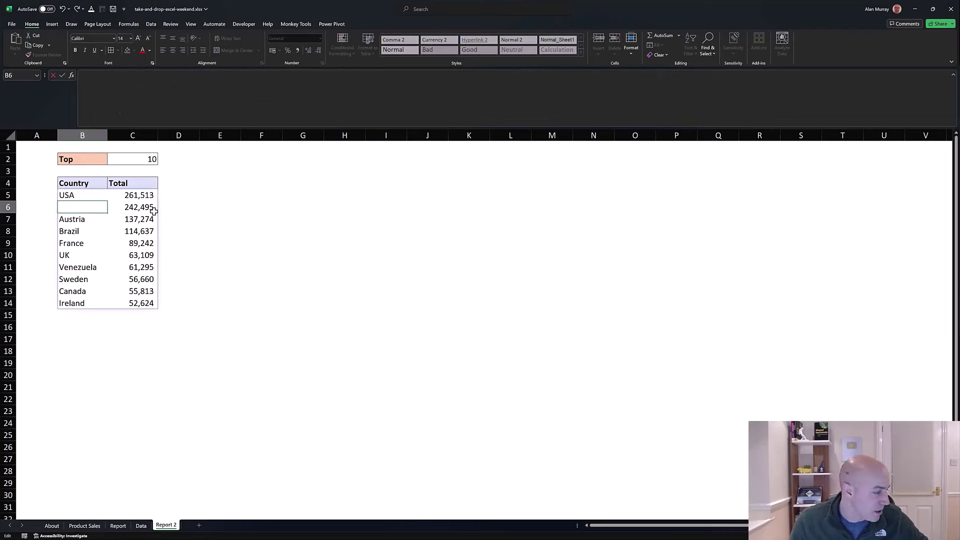
pyautogui.press('Escape')
# Replace the fixed 10 rows in the B5 formula's TAKE function with a reference to cell C2.
pyautogui.click(94, 195)
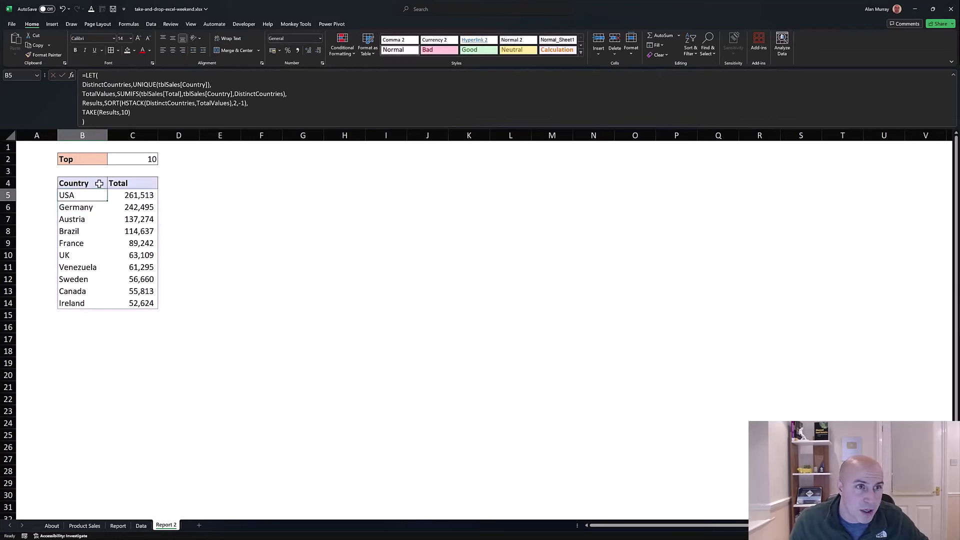
pyautogui.doubleClick(124, 112)
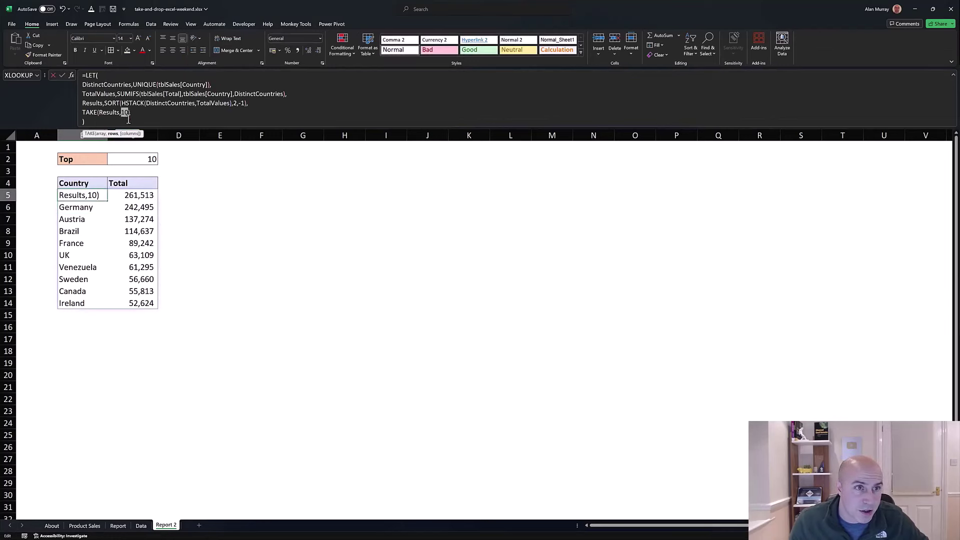
pyautogui.click(145, 159)
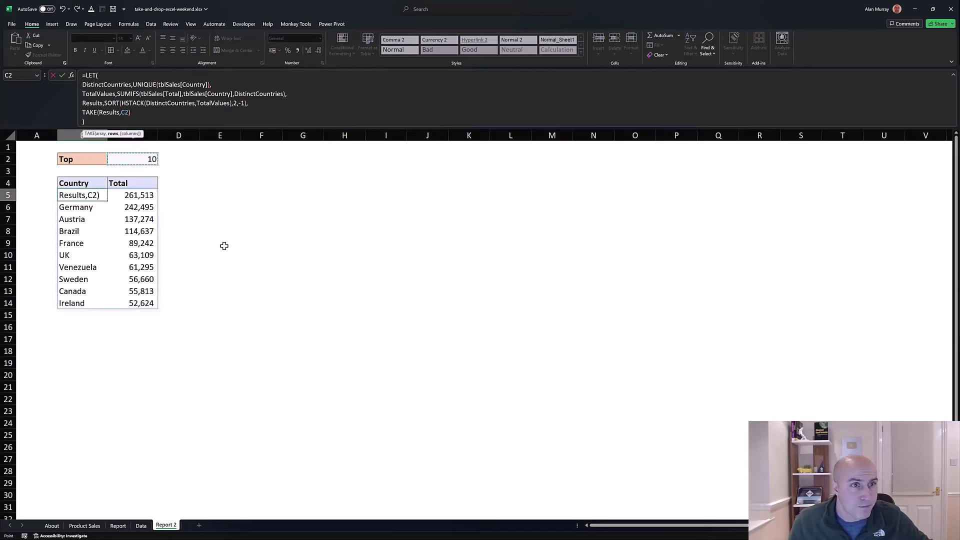
pyautogui.press('Return')
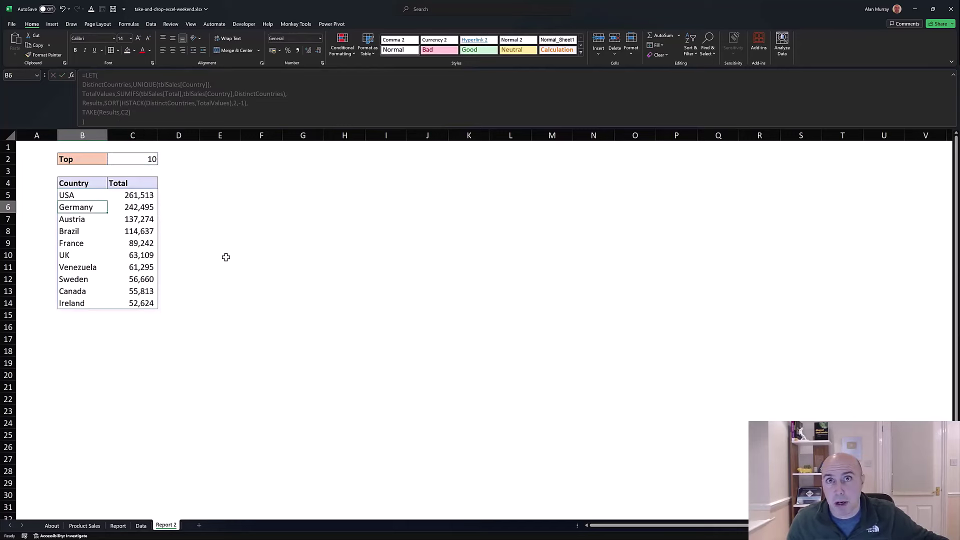
# Test the country list with a count of 5 and then 8 in cell C2.
pyautogui.click(148, 159)
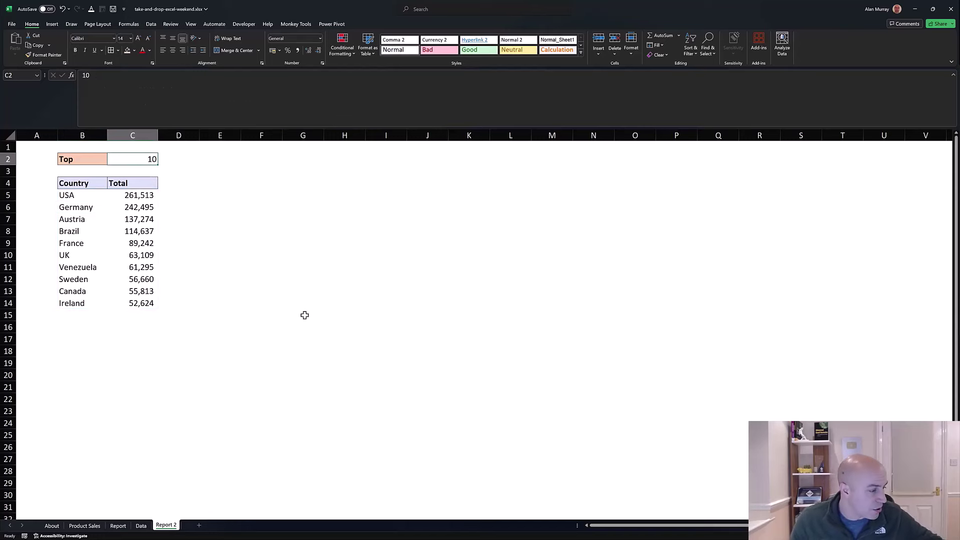
pyautogui.write('5')
pyautogui.press('Return')
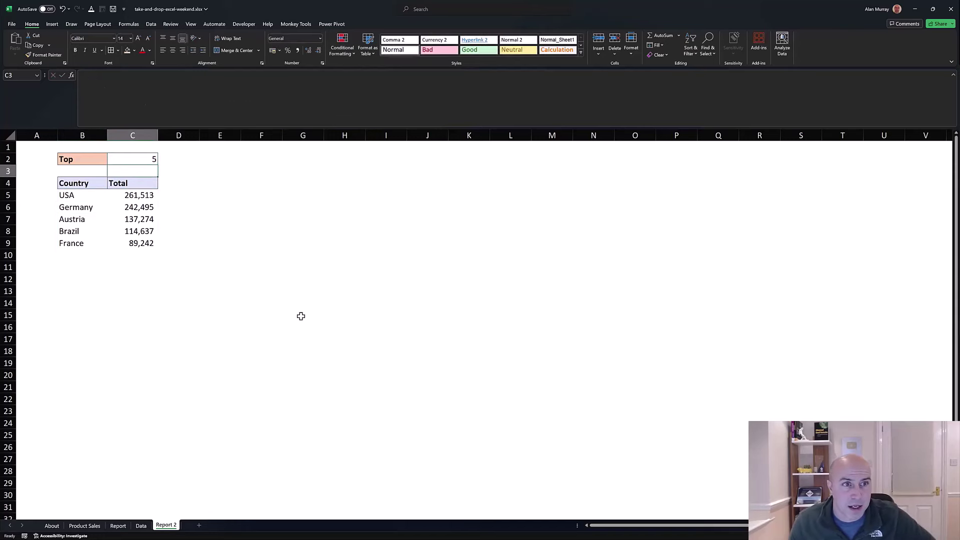
pyautogui.click(153, 159)
pyautogui.write('8')
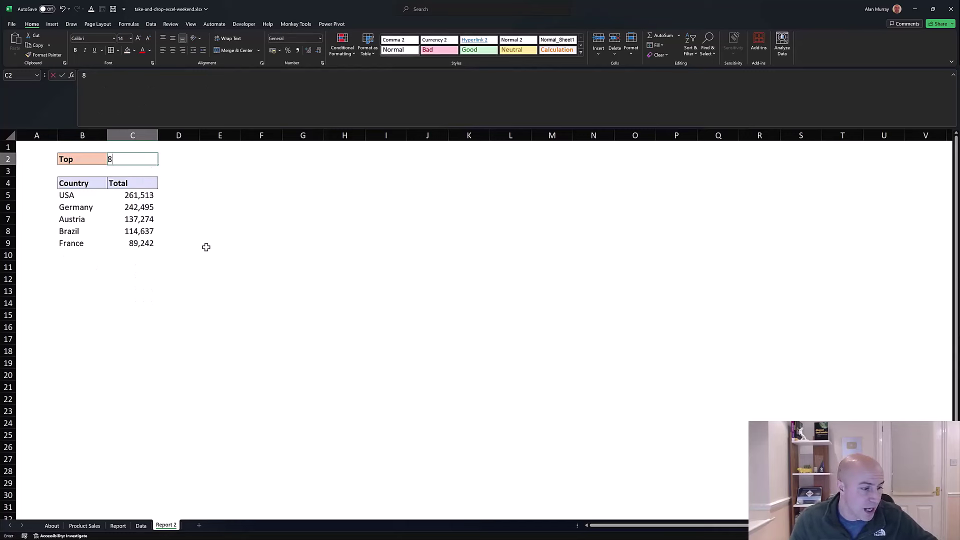
pyautogui.press('Return')
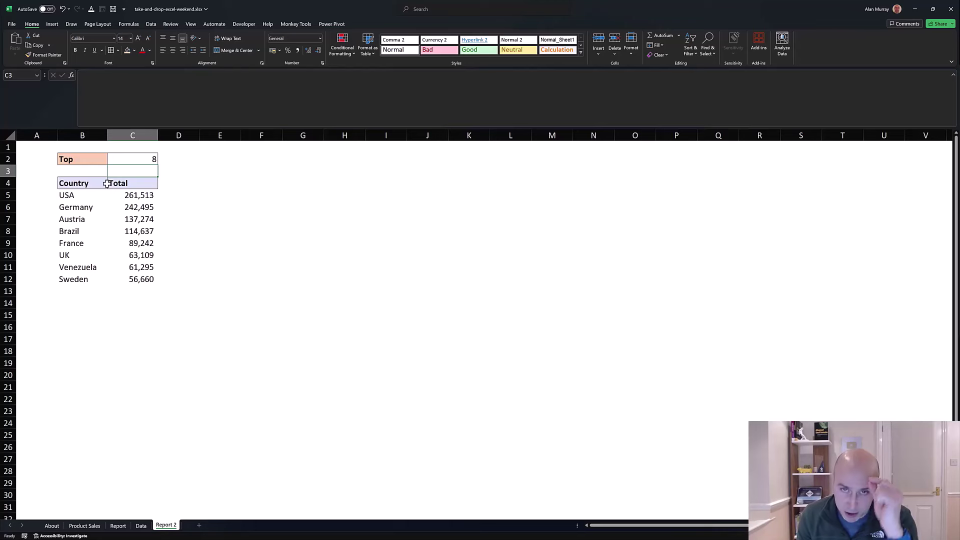
# Switch the selection in B2 to Bottom and back to Top.
pyautogui.click(96, 161)
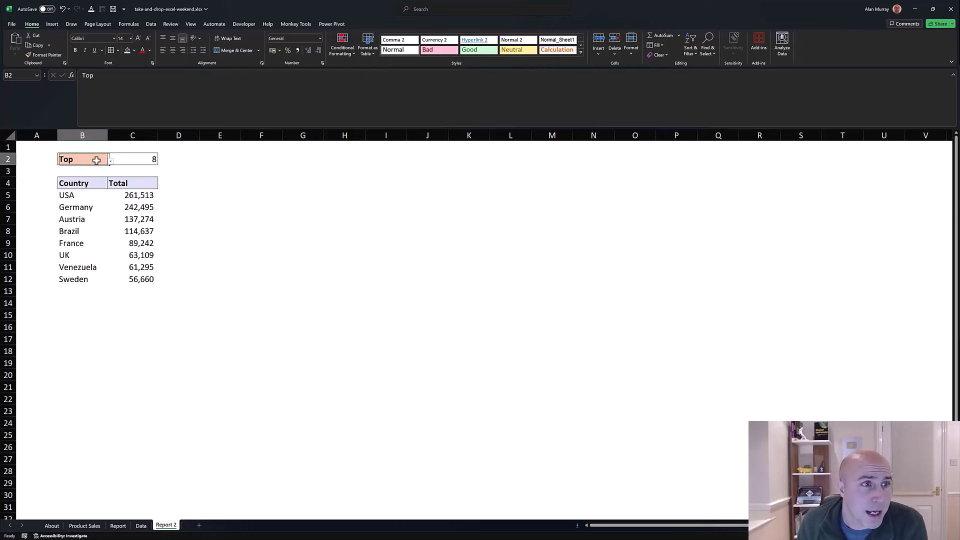
pyautogui.click(110, 161)
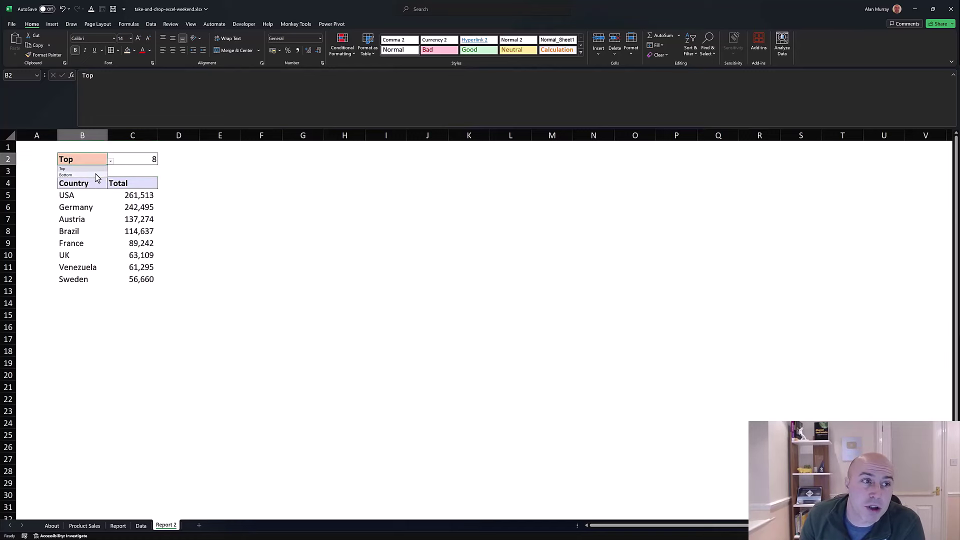
pyautogui.click(97, 175)
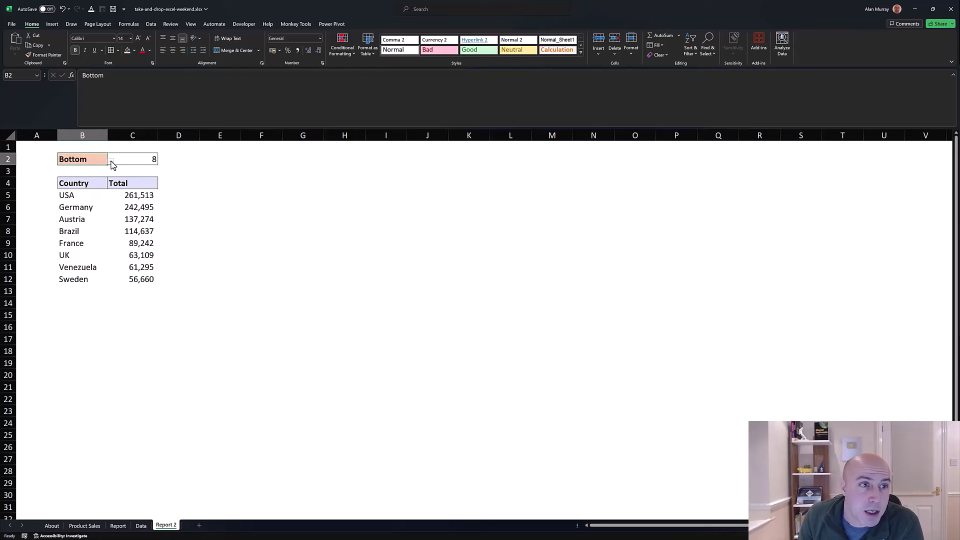
pyautogui.click(111, 161)
pyautogui.click(103, 168)
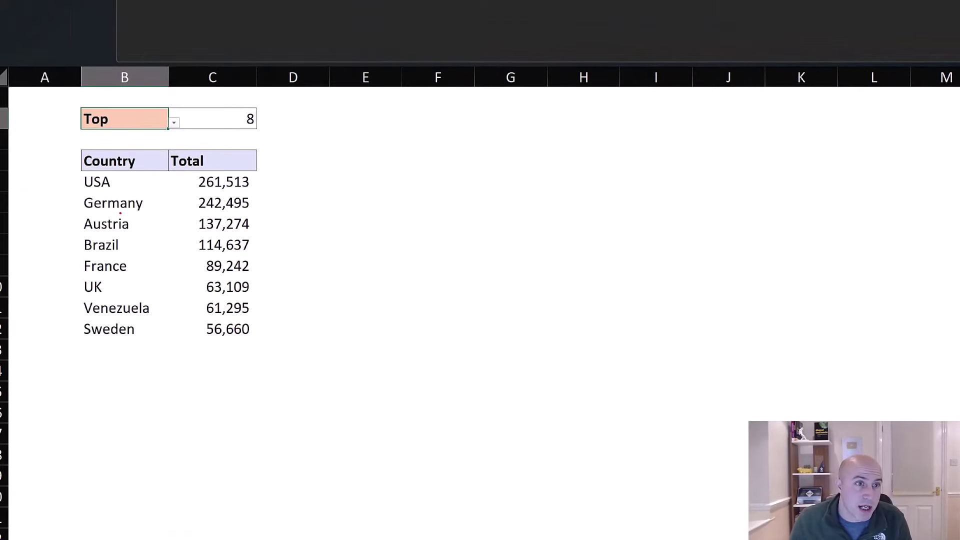
pyautogui.moveTo(338, 353)
pyautogui.mouseDown()
pyautogui.moveTo(302, 309)
pyautogui.moveTo(132, 189)
pyautogui.moveTo(129, 197)
pyautogui.moveTo(143, 185)
pyautogui.mouseUp()
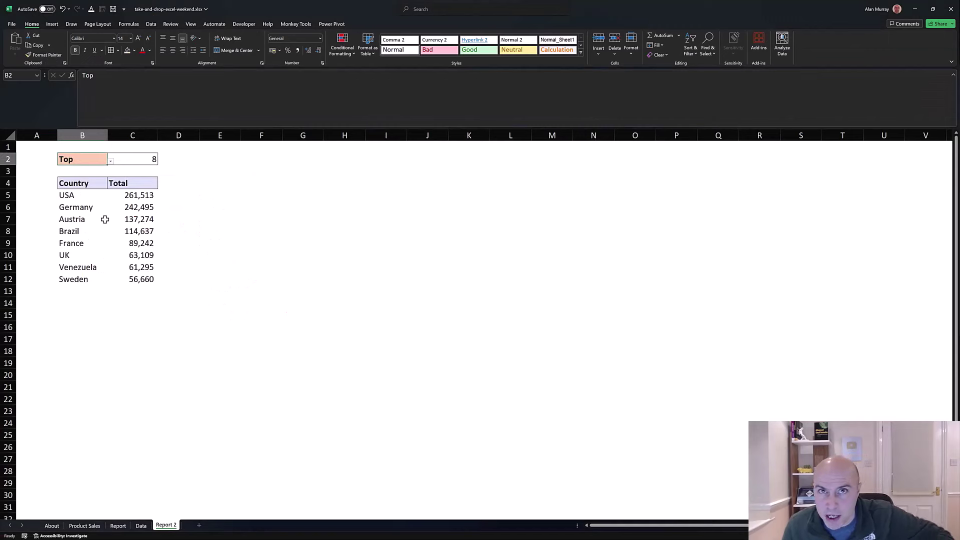
# Wrap the final TAKE in the B5 formula in a SWITCH that evaluates B2, with "Top" as the first value.
pyautogui.click(92, 194)
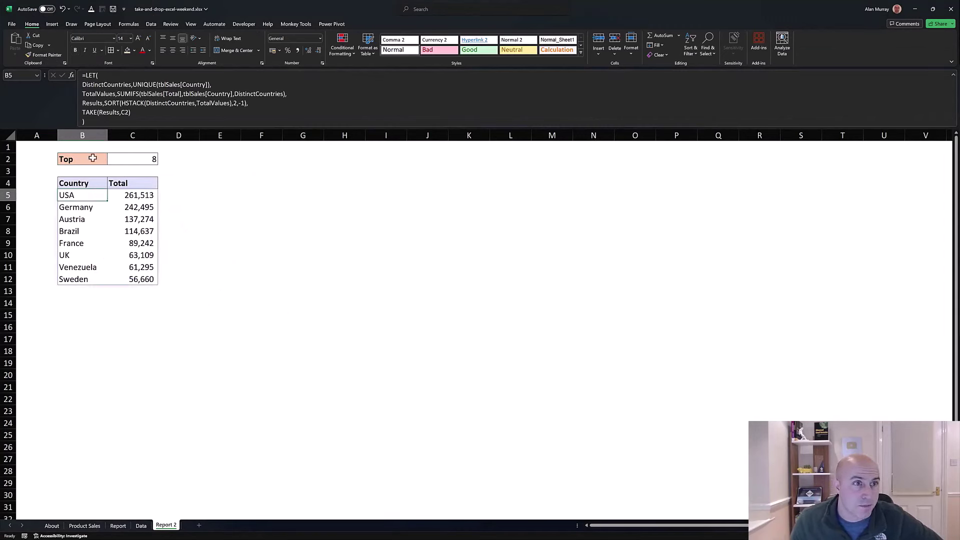
pyautogui.click(83, 113)
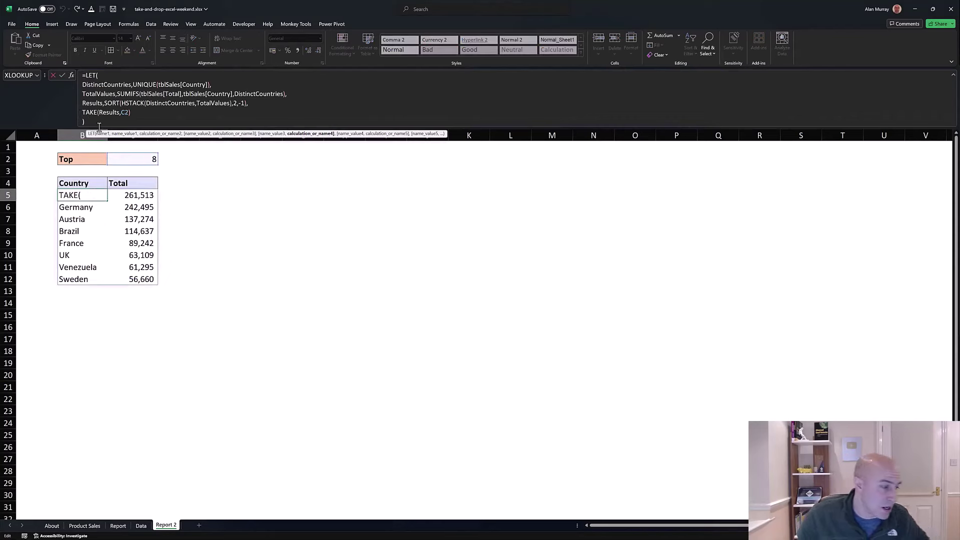
pyautogui.write('switch(')
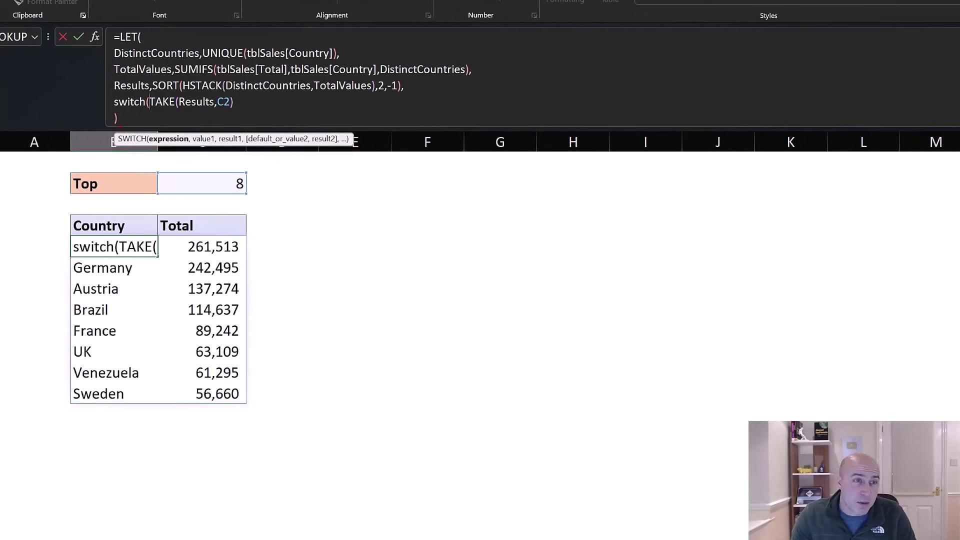
pyautogui.moveTo(30, 208)
pyautogui.mouseDown()
pyautogui.moveTo(44, 130)
pyautogui.moveTo(90, 110)
pyautogui.mouseUp()
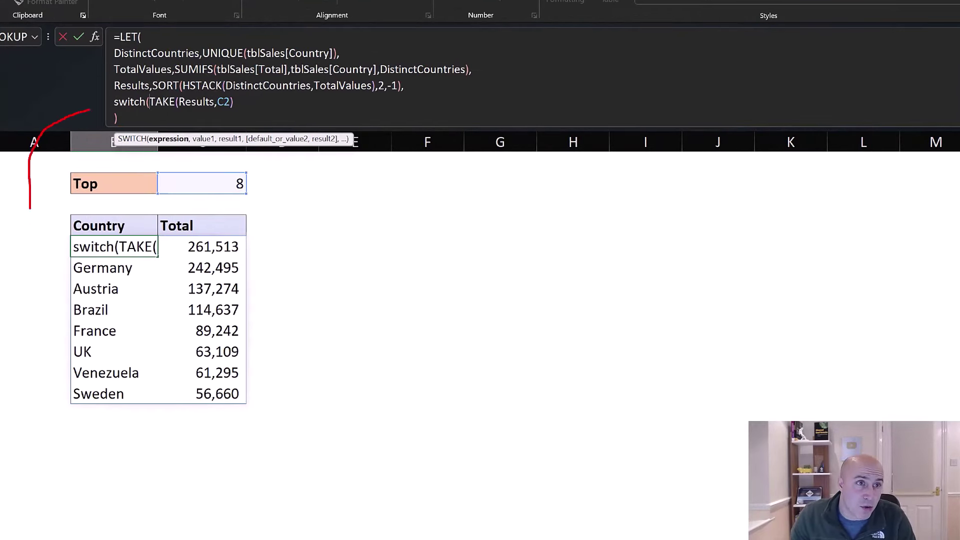
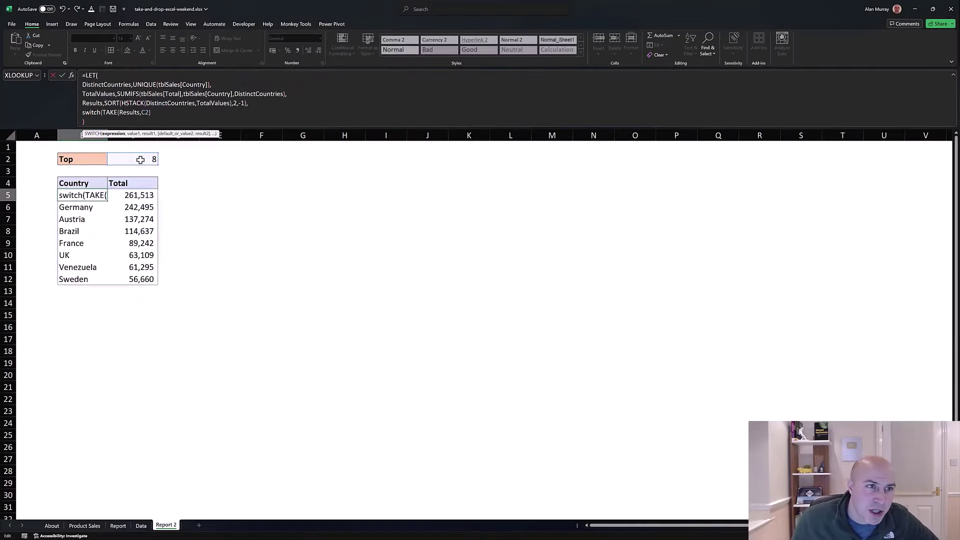
pyautogui.click(92, 160)
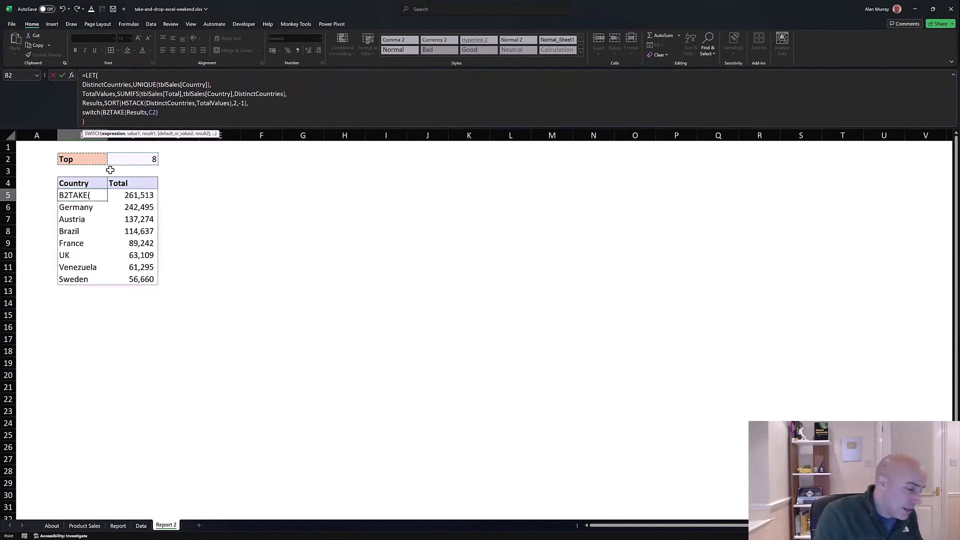
pyautogui.write(',')
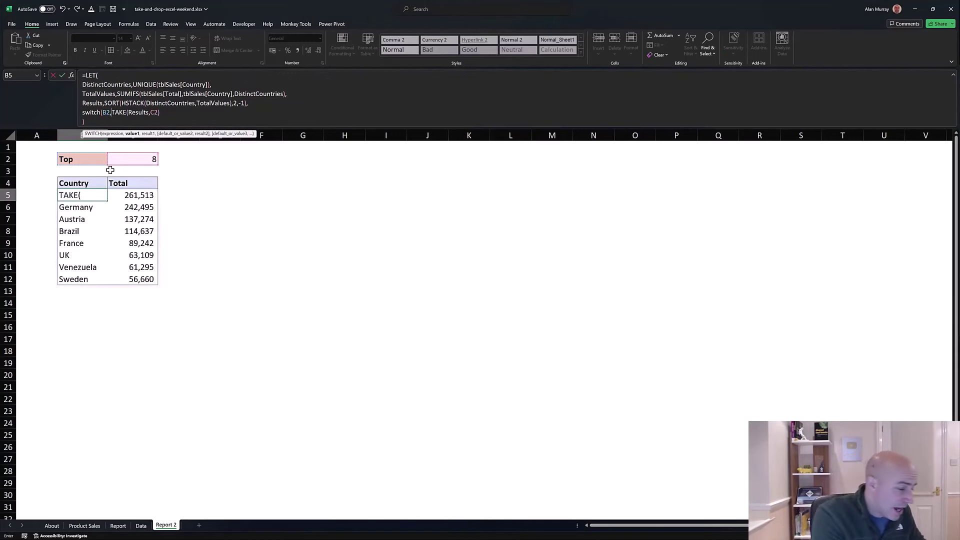
pyautogui.write('"Top"')
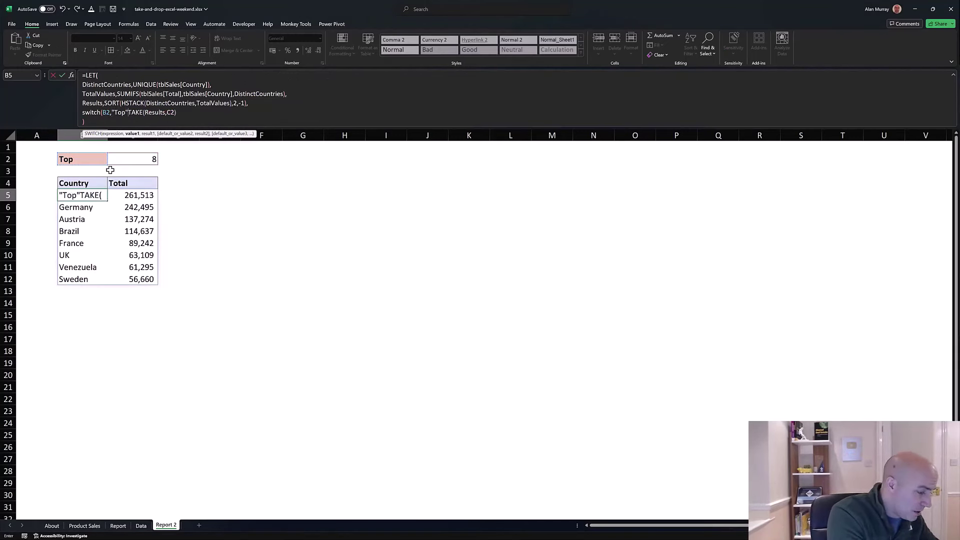
pyautogui.write(',')
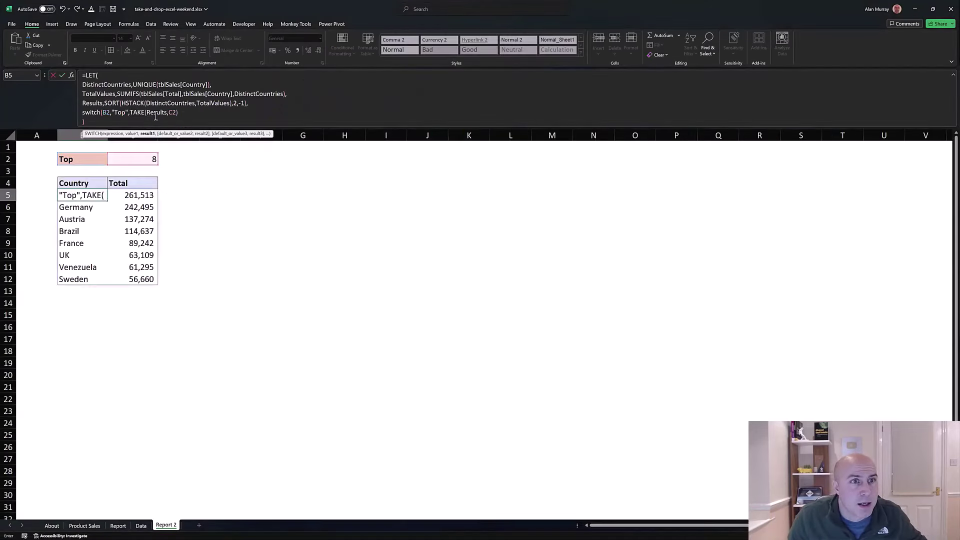
# Add "Bottom" as the second SWITCH value with a copy of TAKE(Results,C2) as its result, and close the function.
pyautogui.moveTo(131, 113); pyautogui.dragTo(179, 112)
pyautogui.hotkey('ctrl', 'c')
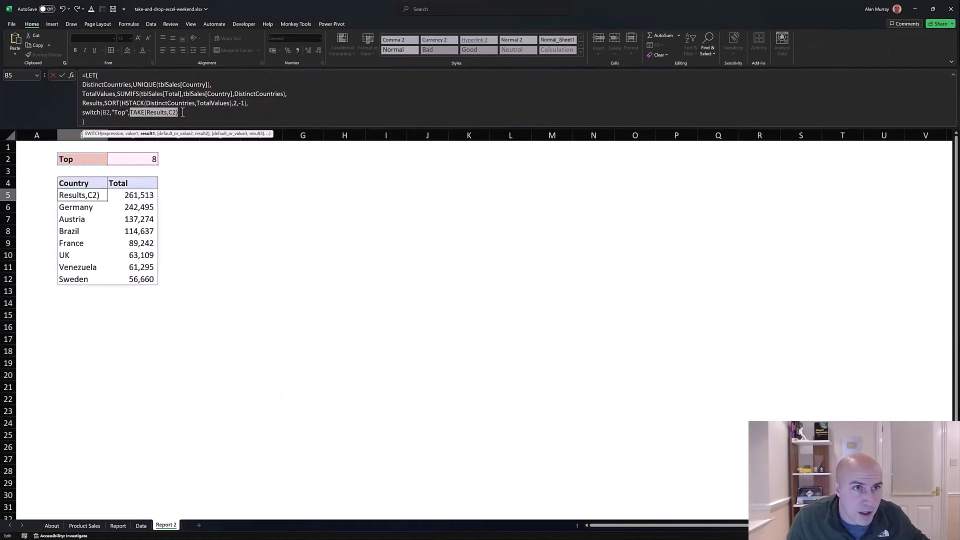
pyautogui.click(183, 113)
pyautogui.write(',')
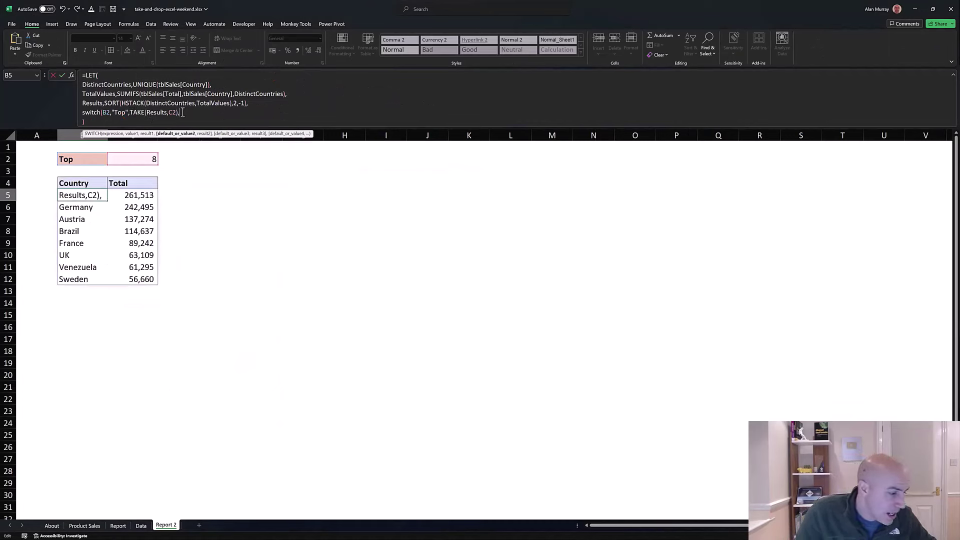
pyautogui.write('"Botto')
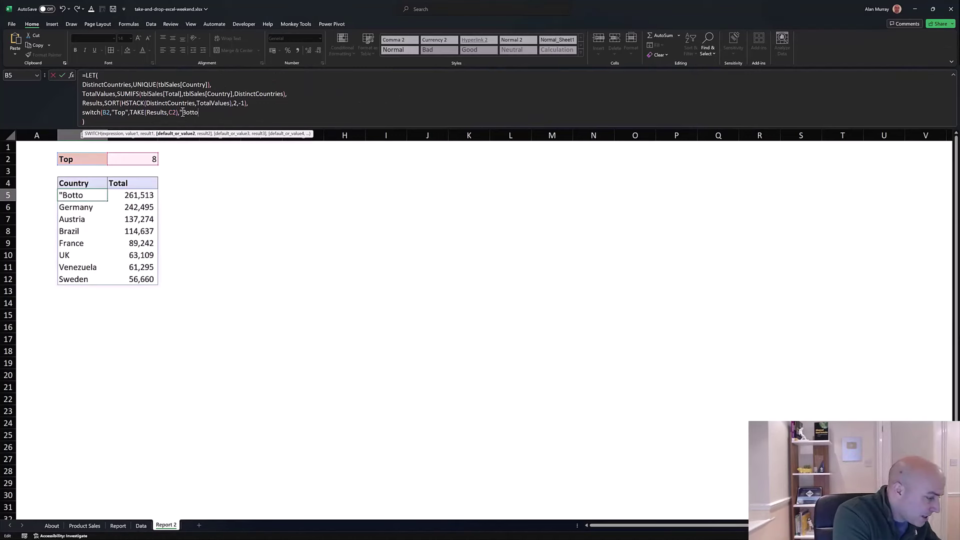
pyautogui.write('m",')
pyautogui.hotkey('ctrl', 'v')
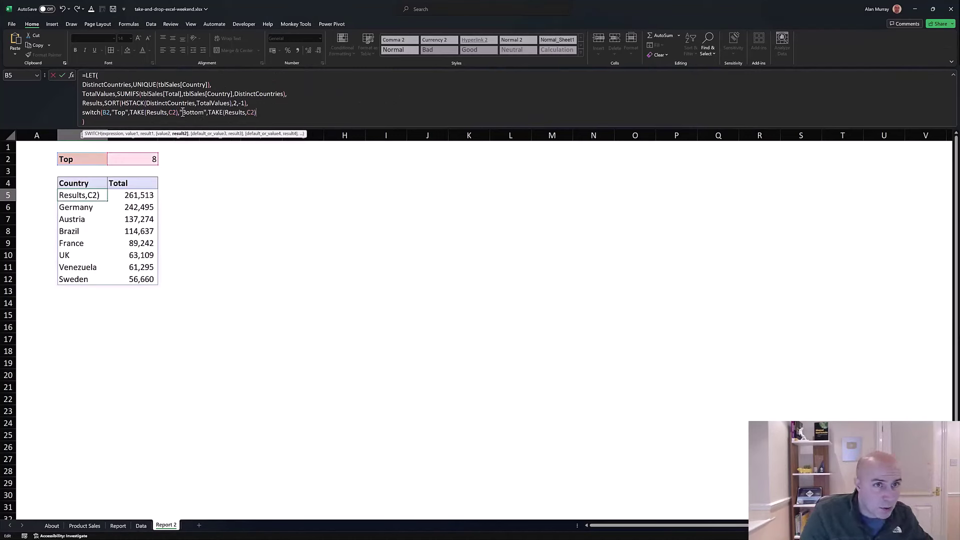
pyautogui.write(')')
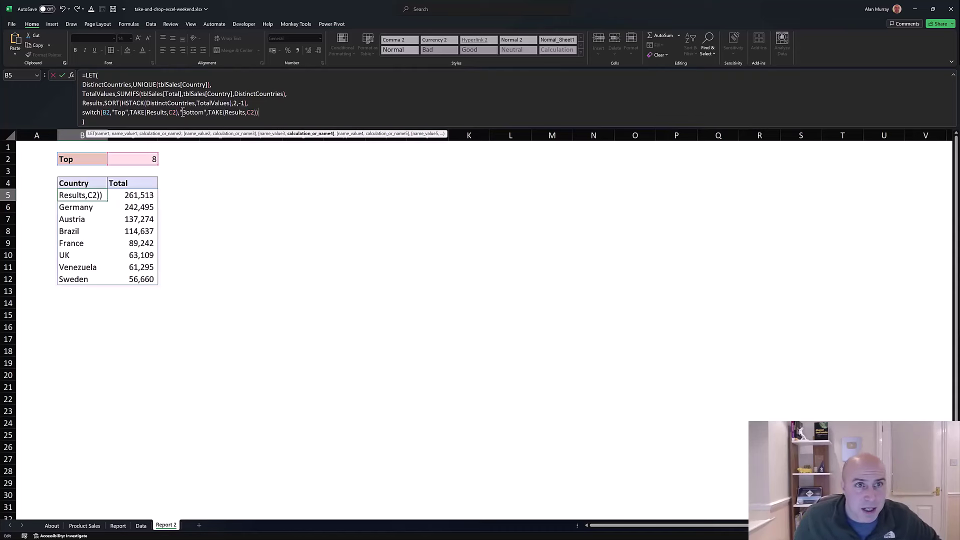
# Make the row count of the "Bottom" TAKE negative (-C2) and enter the formula.
pyautogui.click(249, 113)
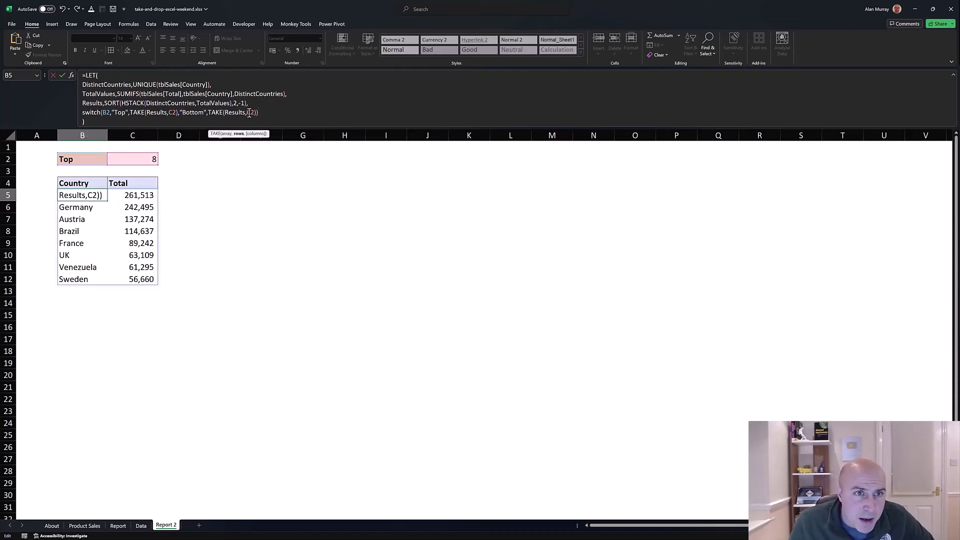
pyautogui.write('-')
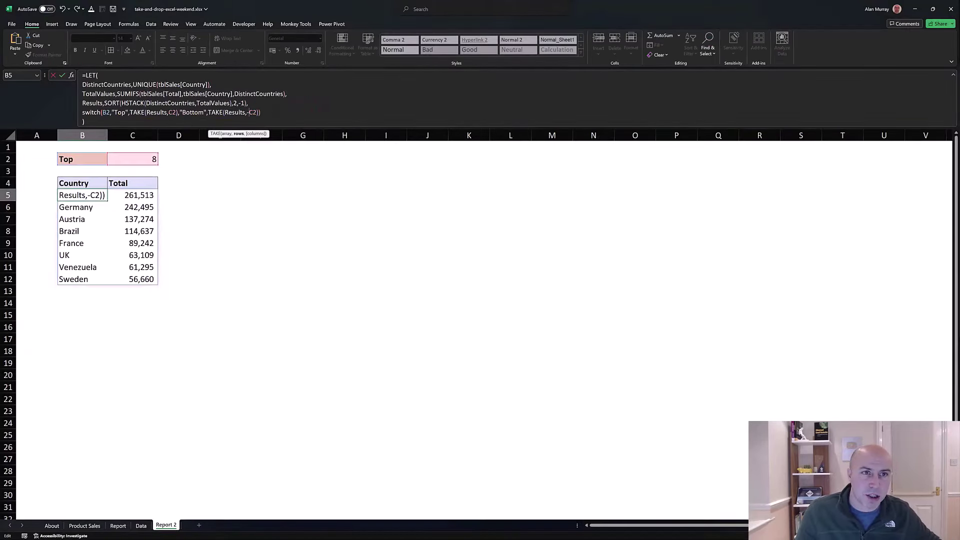
pyautogui.press('Return')
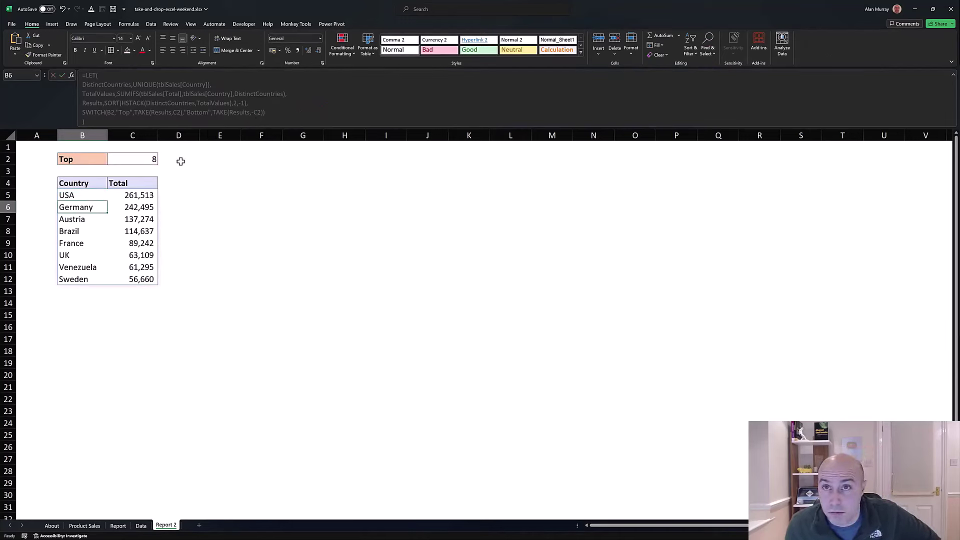
# Test the SWITCH formula by changing B2 to Bottom and back to Top.
pyautogui.click(102, 160)
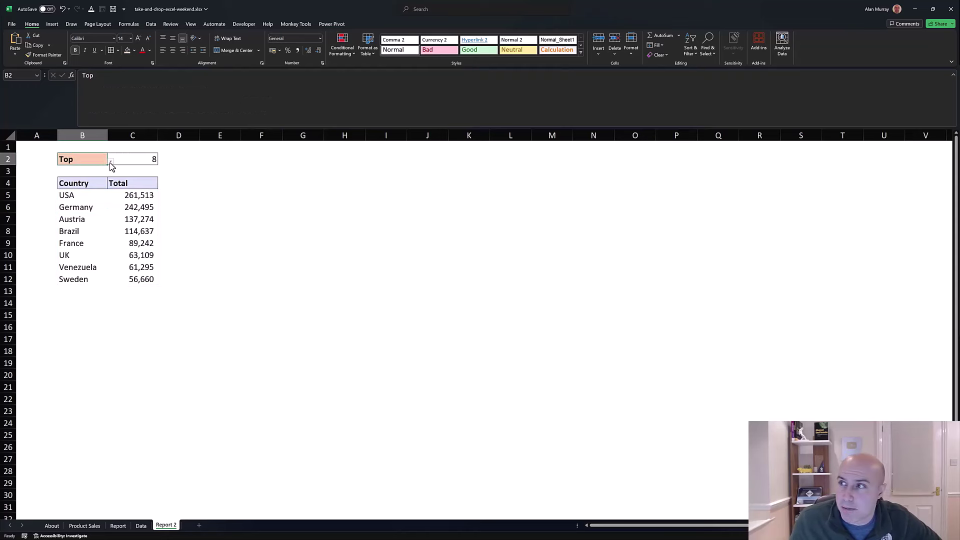
pyautogui.click(111, 163)
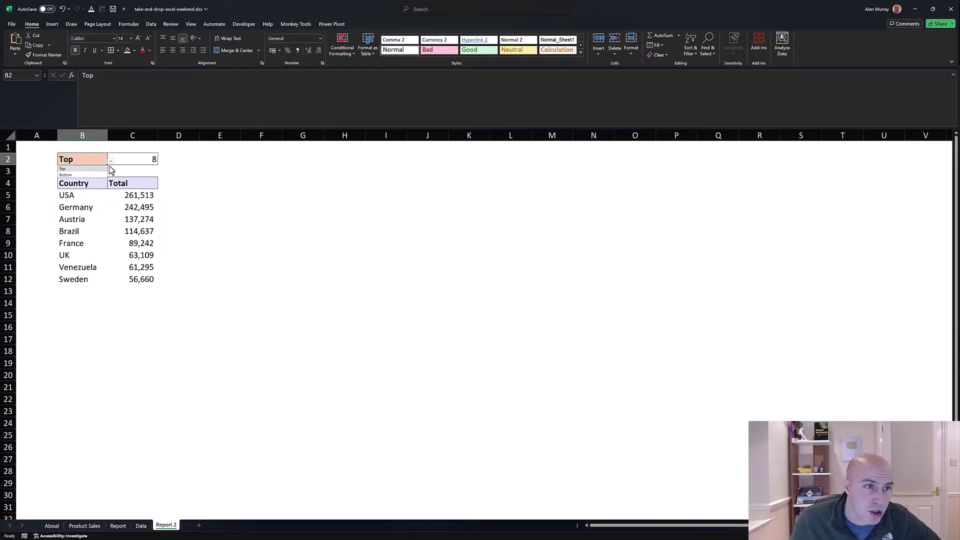
pyautogui.click(85, 176)
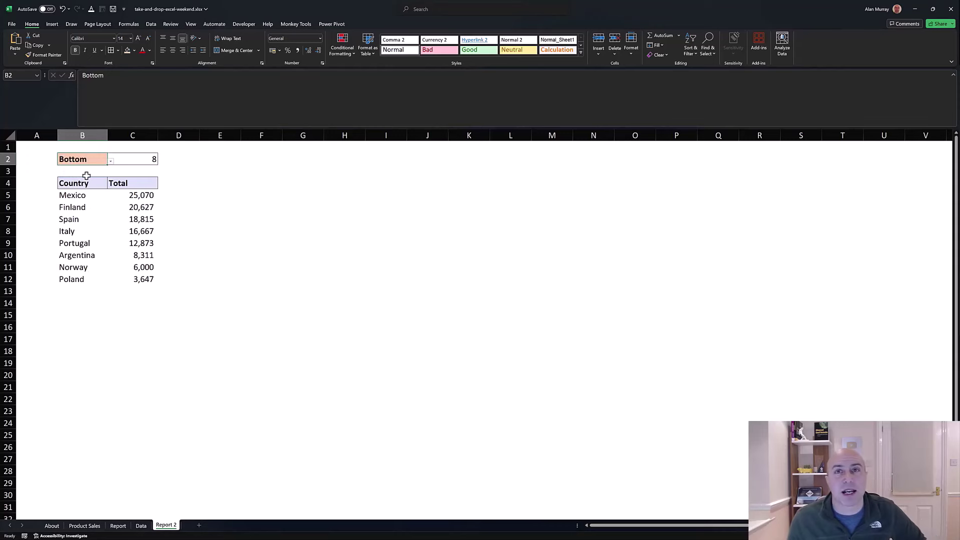
pyautogui.click(111, 162)
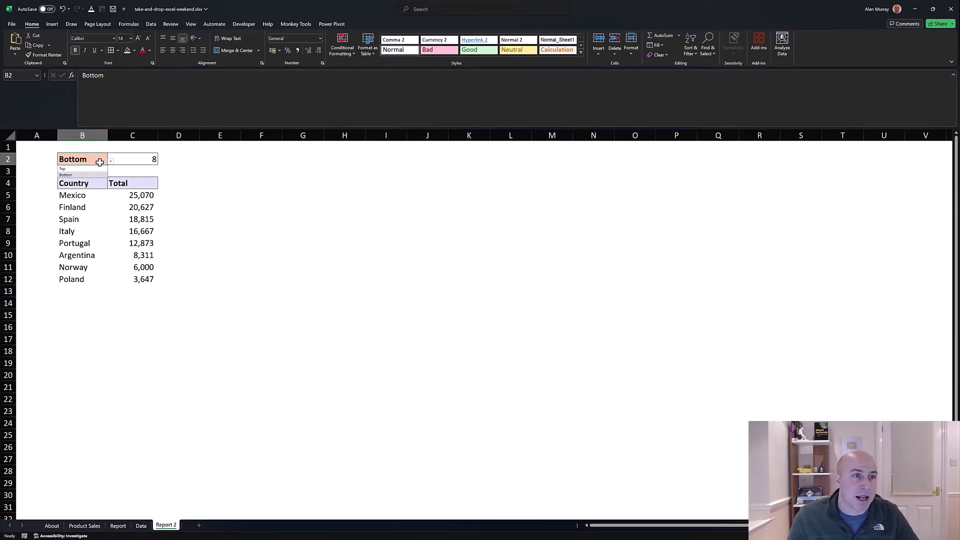
pyautogui.click(95, 168)
pyautogui.click(111, 163)
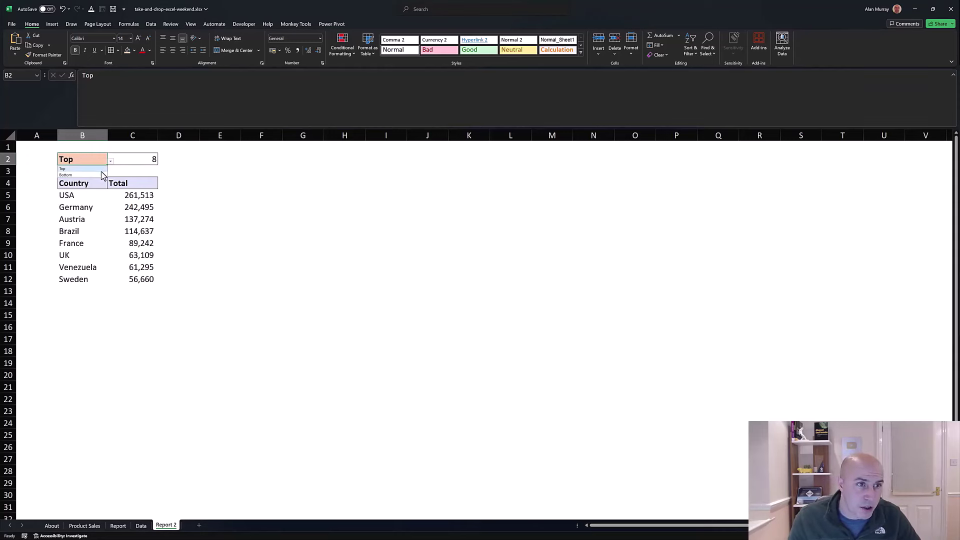
pyautogui.click(136, 159)
# Set the country count in C2 to 10 and change the selection in B2 to Bottom.
pyautogui.click(138, 159)
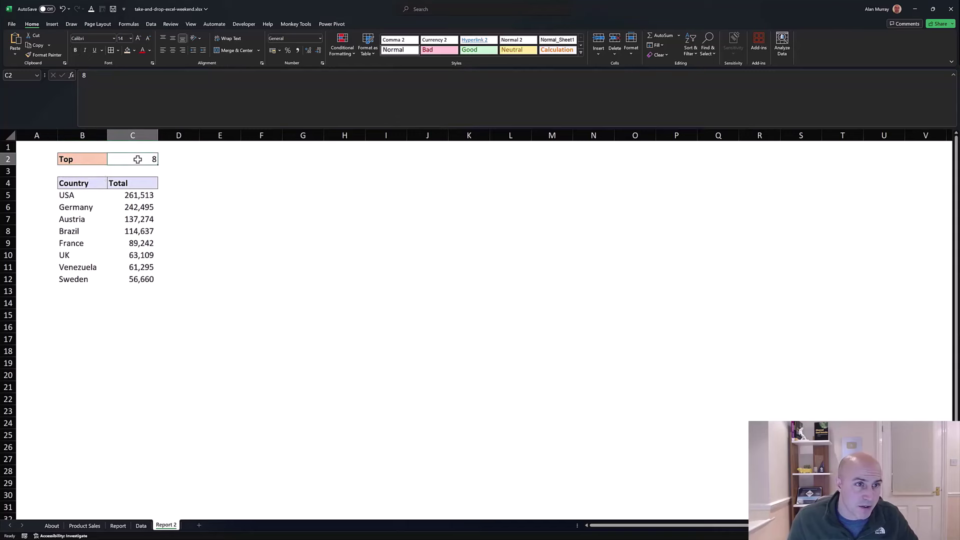
pyautogui.write('10')
pyautogui.press('Return')
pyautogui.click(98, 159)
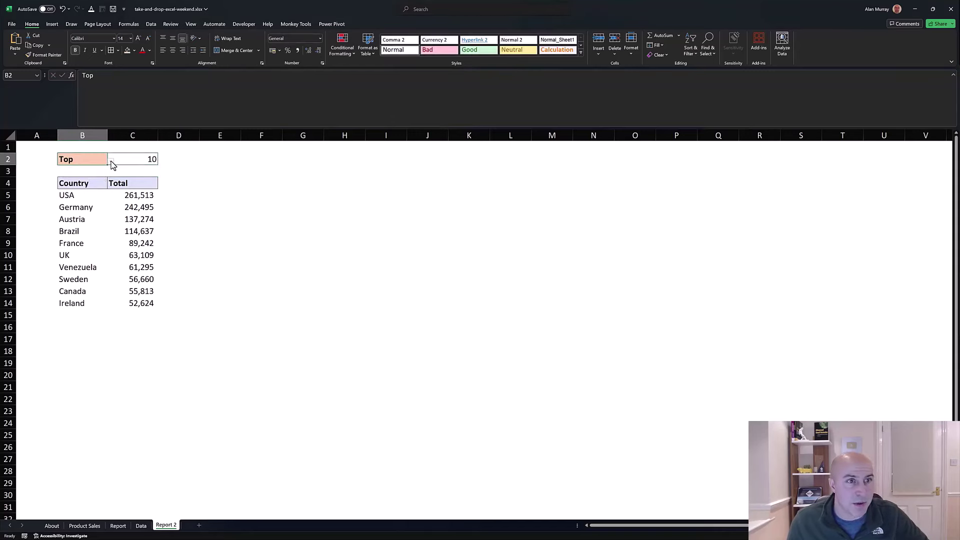
pyautogui.click(111, 162)
pyautogui.click(103, 176)
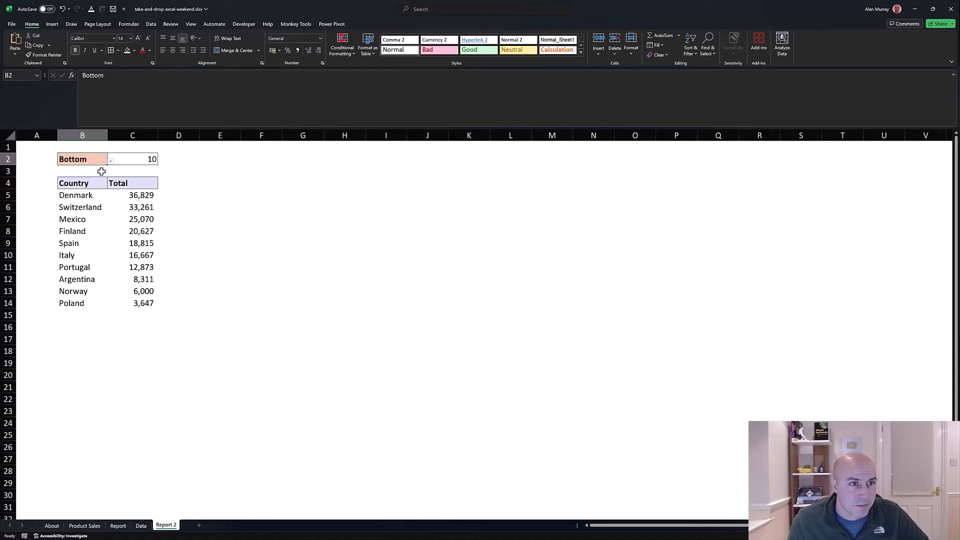